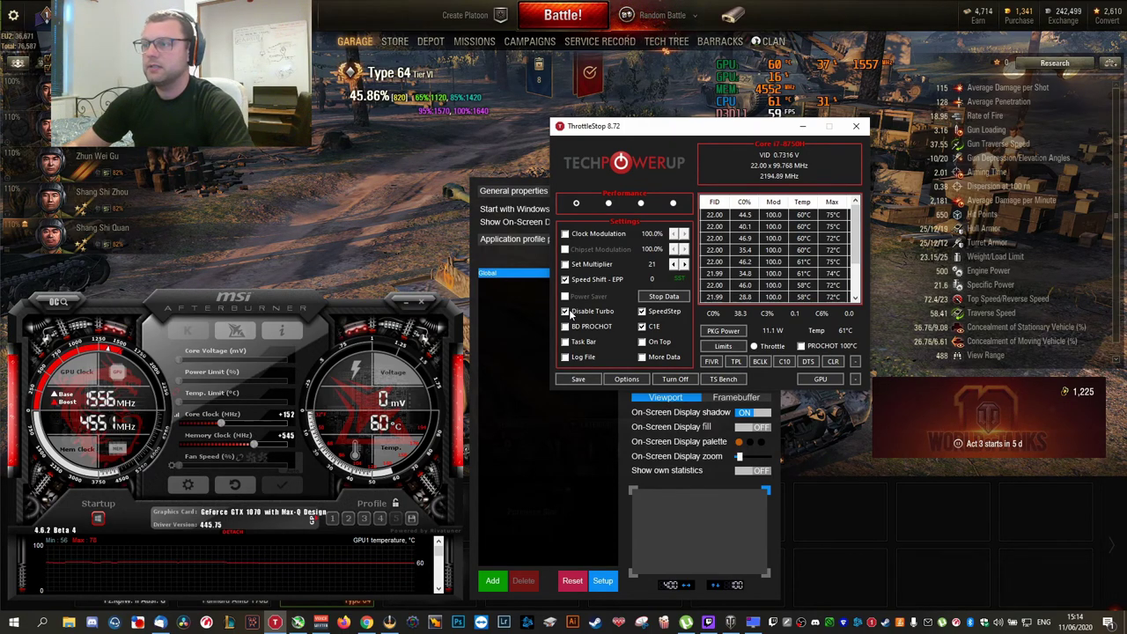
- Turn off the Disable Turbo option and save the ThrottleStop settings
left_click(566, 311)
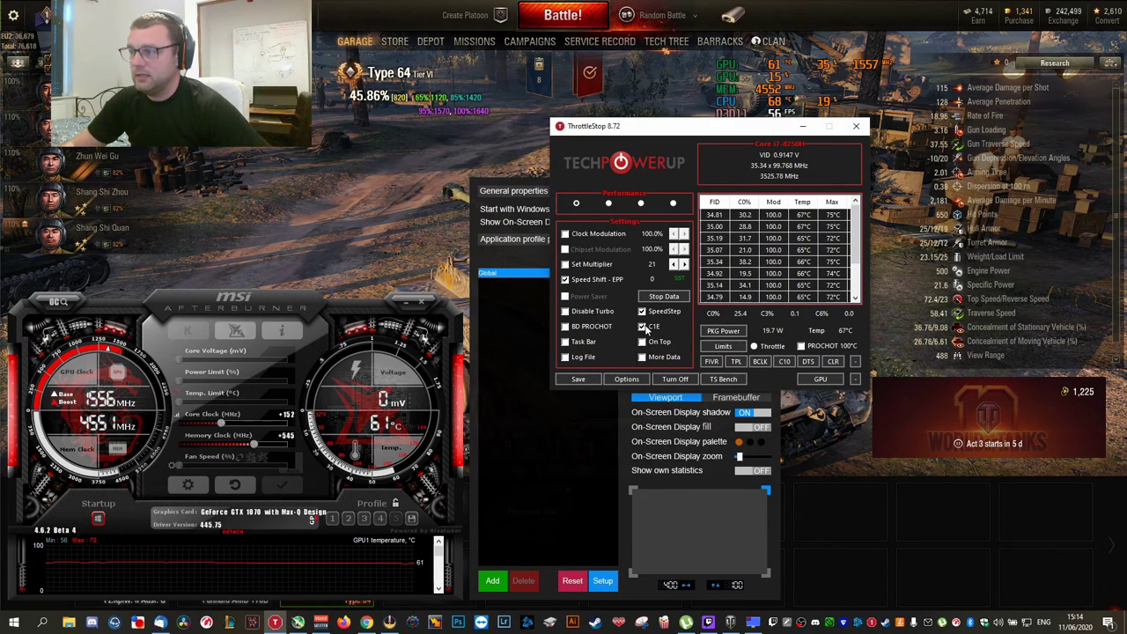
left_click(583, 380)
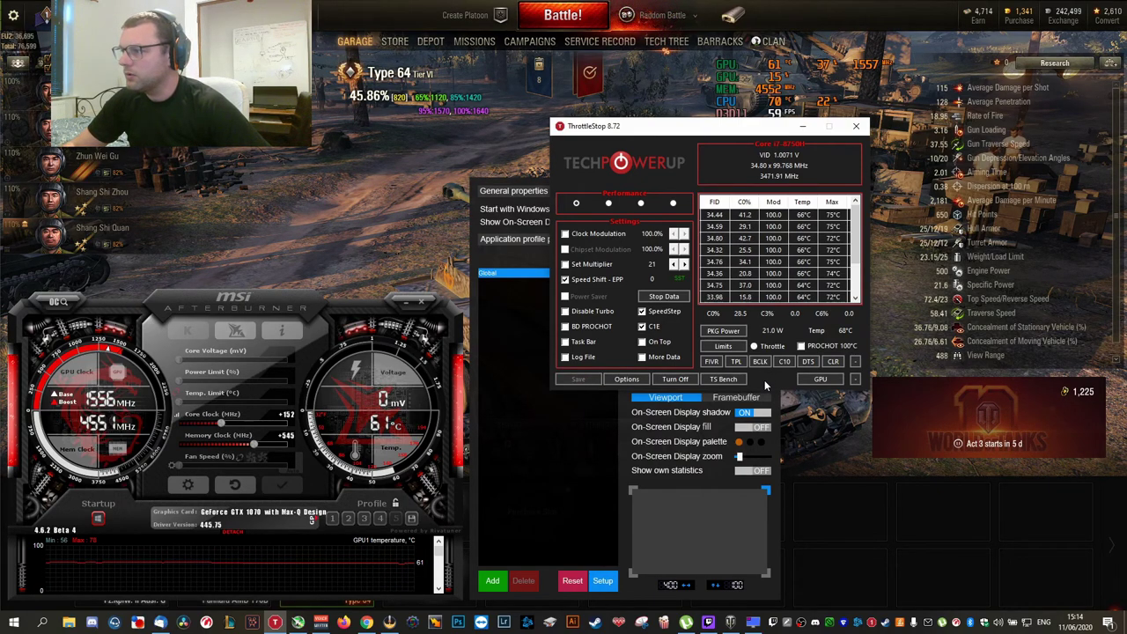
- Check the limit reasons for the CPU core, GPU and ring, and close that window
left_click(727, 348)
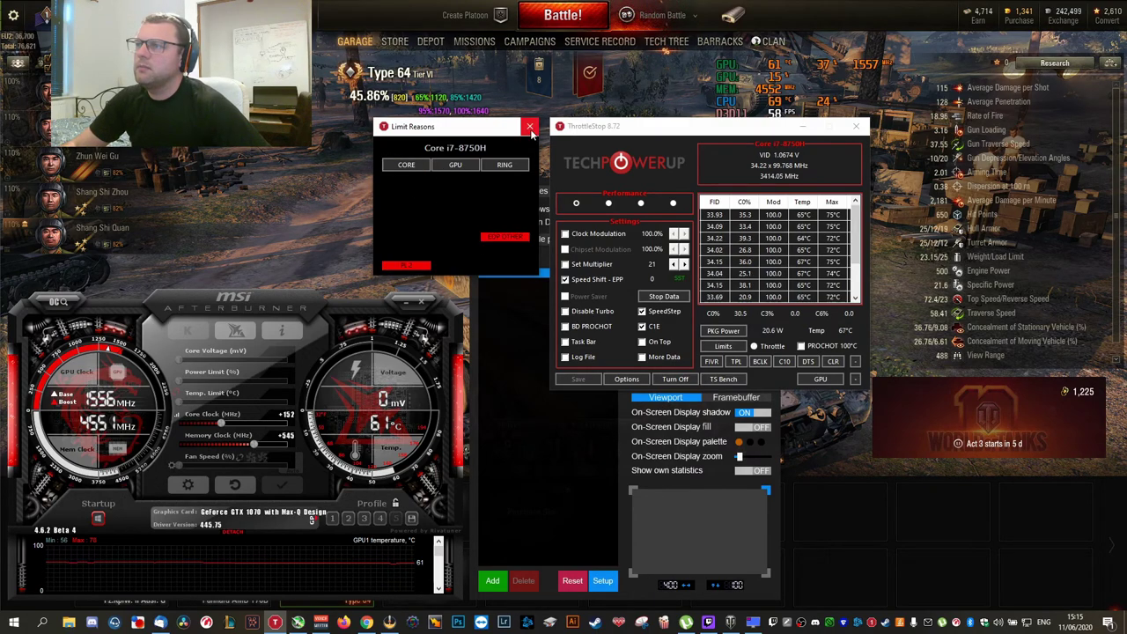
left_click(529, 126)
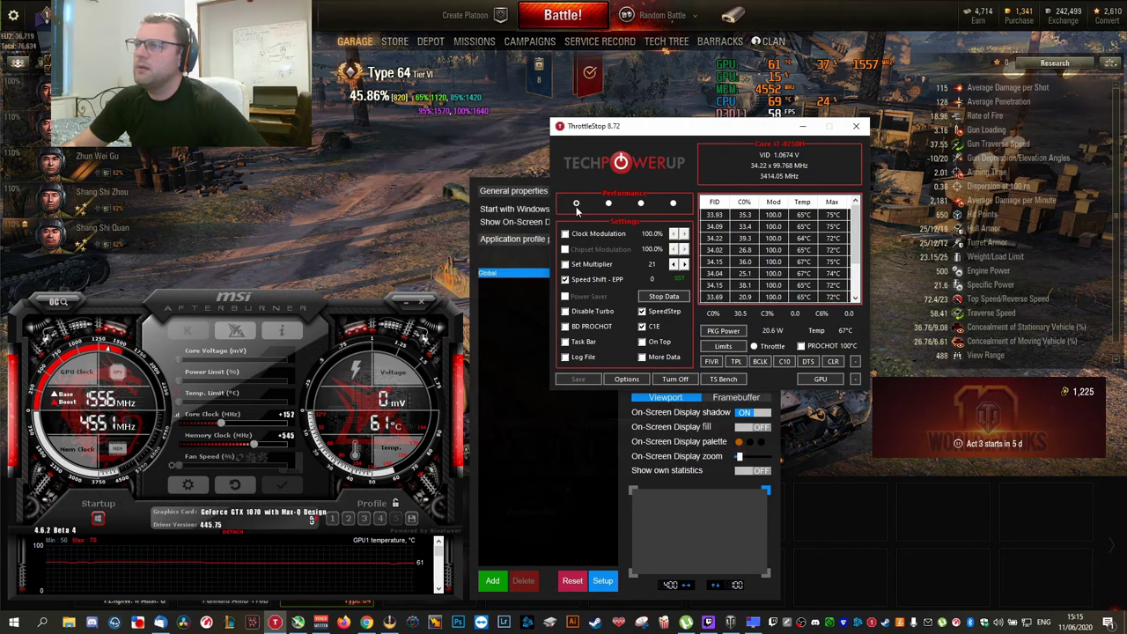
- Open the Turbo FIVR Control settings
left_click(714, 362)
left_click_drag(793, 51, 769, 414)
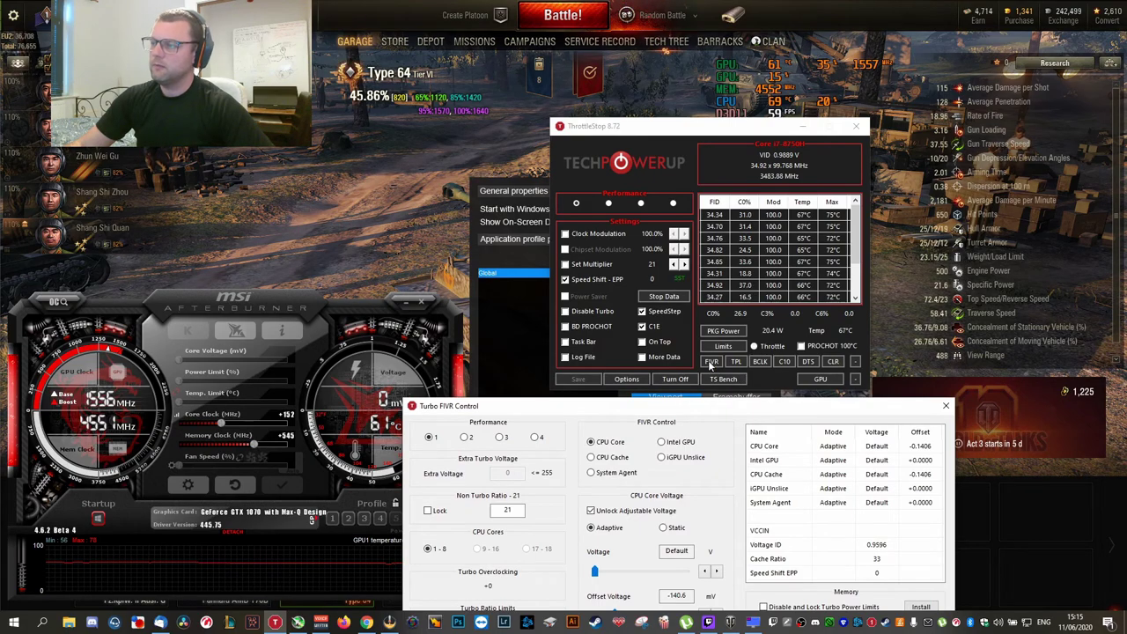
left_click_drag(724, 406, 715, 101)
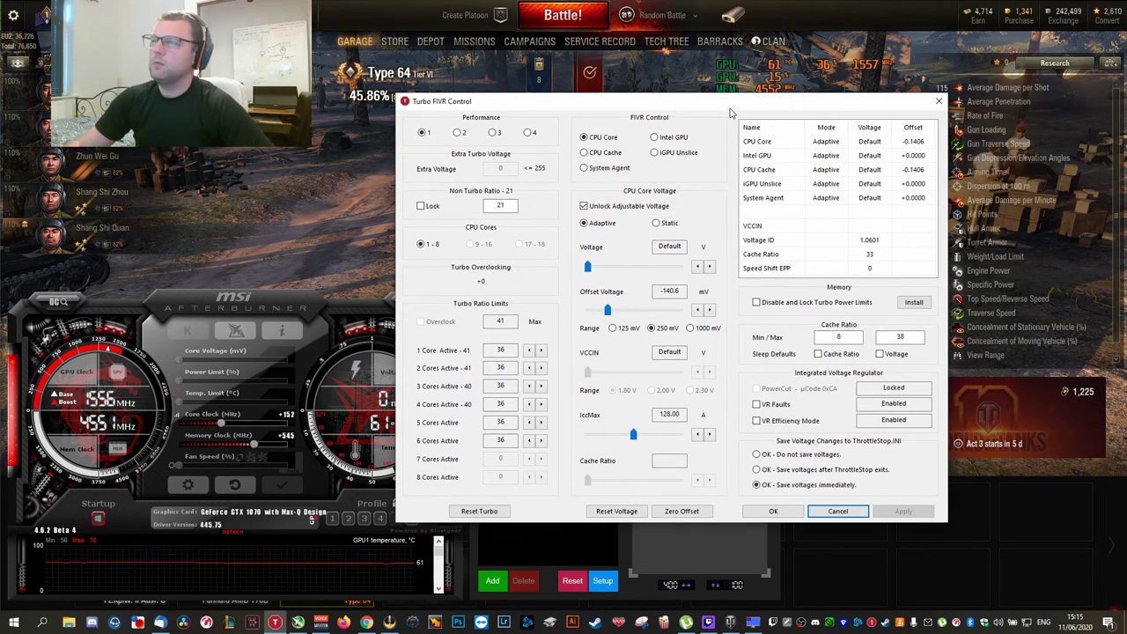
left_click_drag(695, 110, 667, 104)
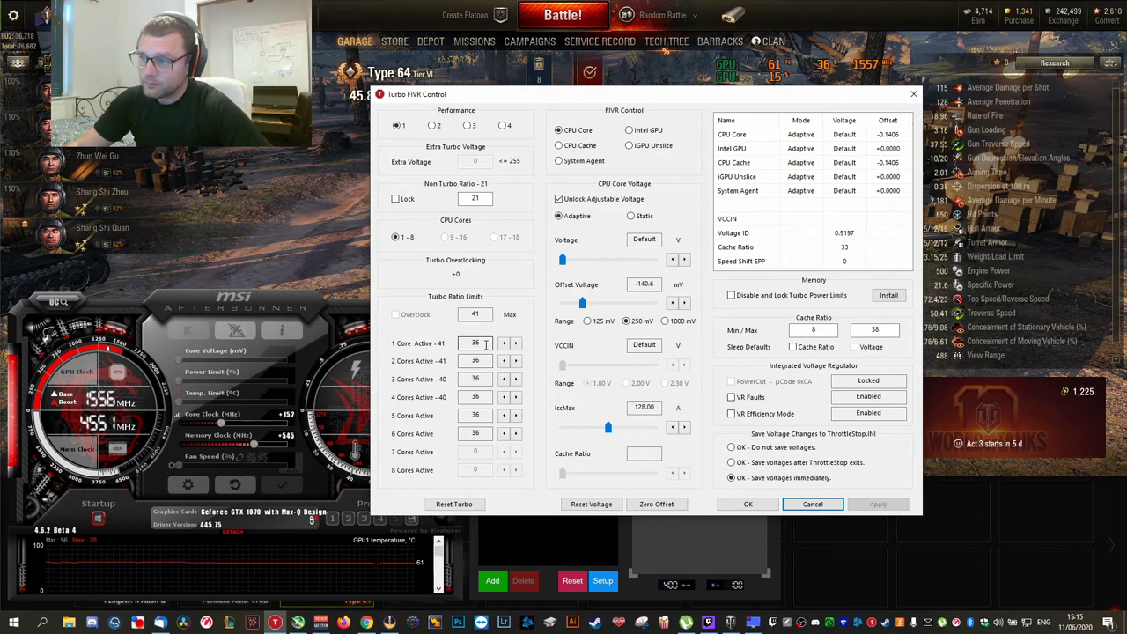
- Try lowering the turbo ratio limits to 35, and return the limits for one to six active cores to 36
left_click(474, 313)
type("4")
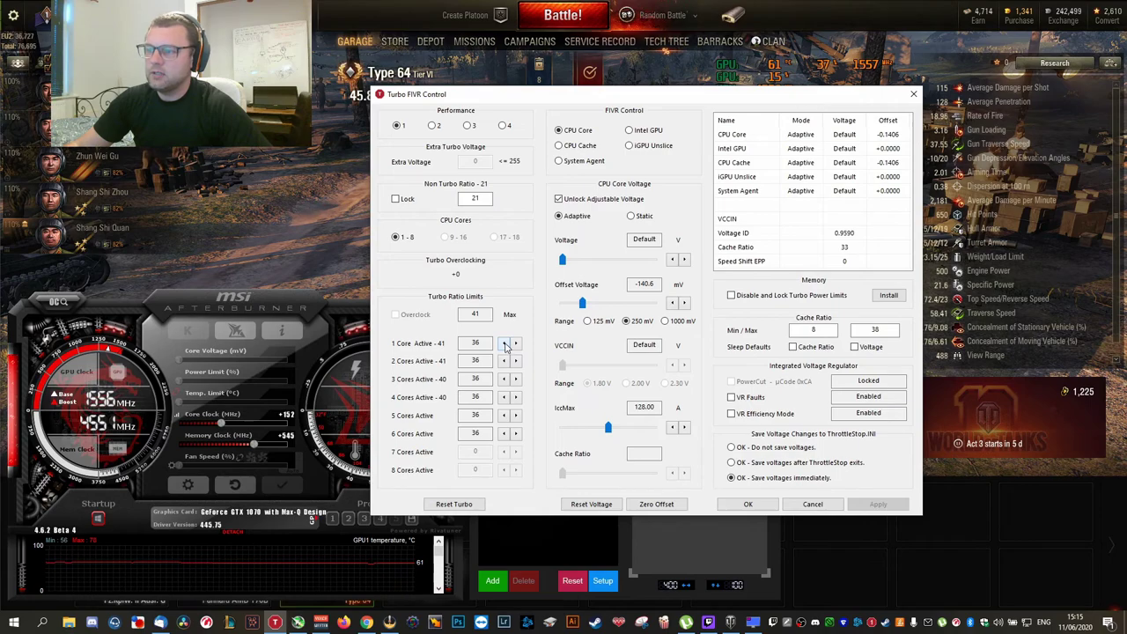
left_click(505, 344)
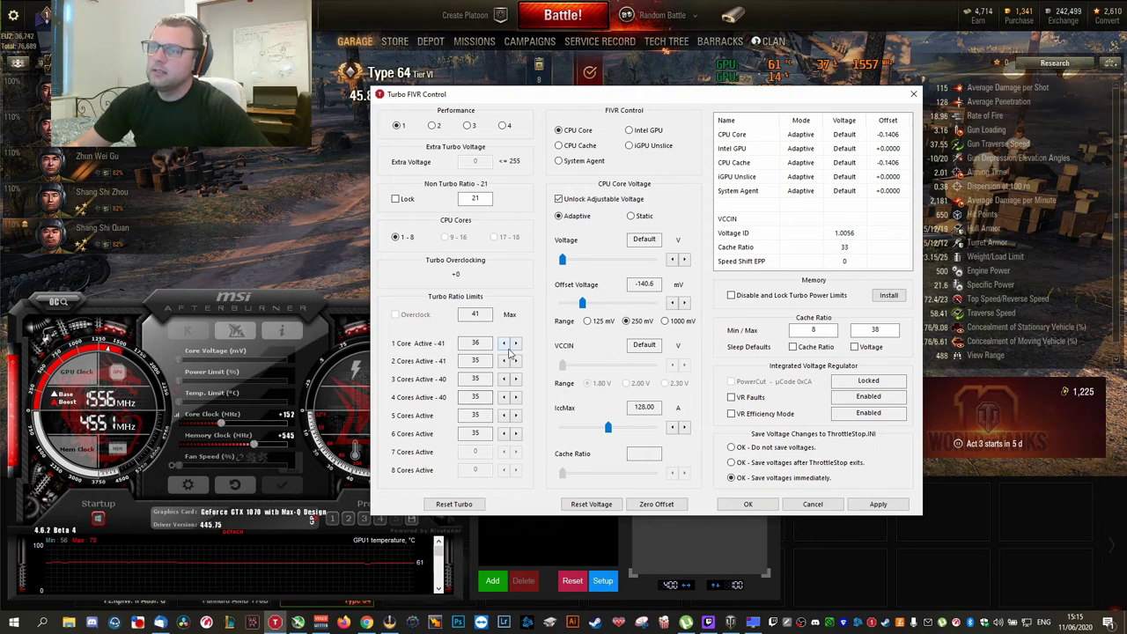
left_click(505, 344)
left_click(516, 344)
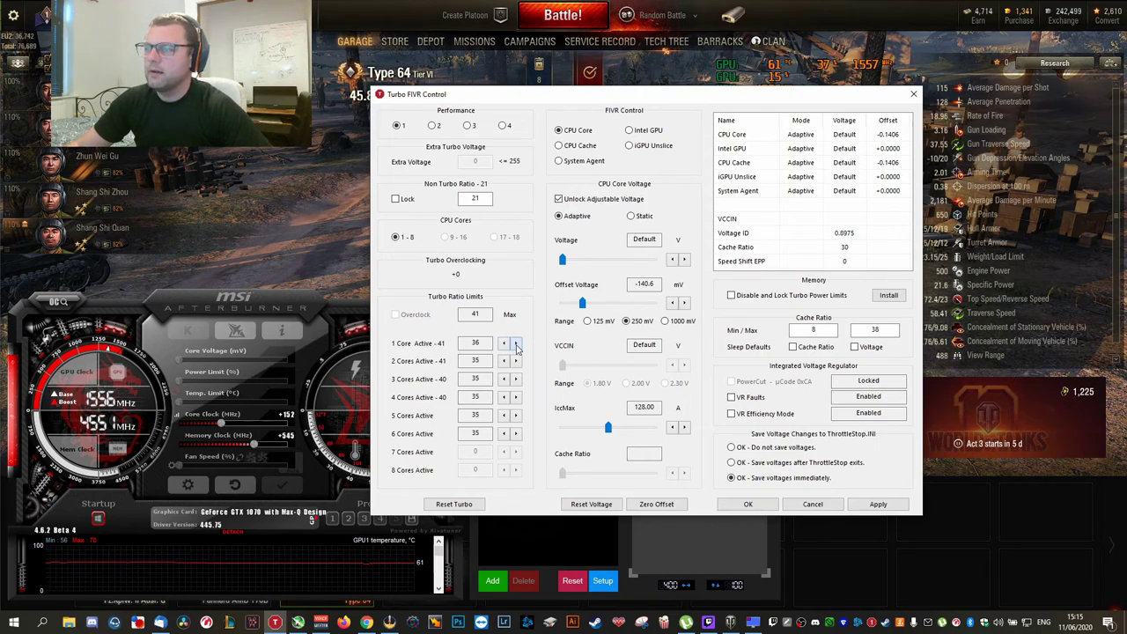
left_click(516, 361)
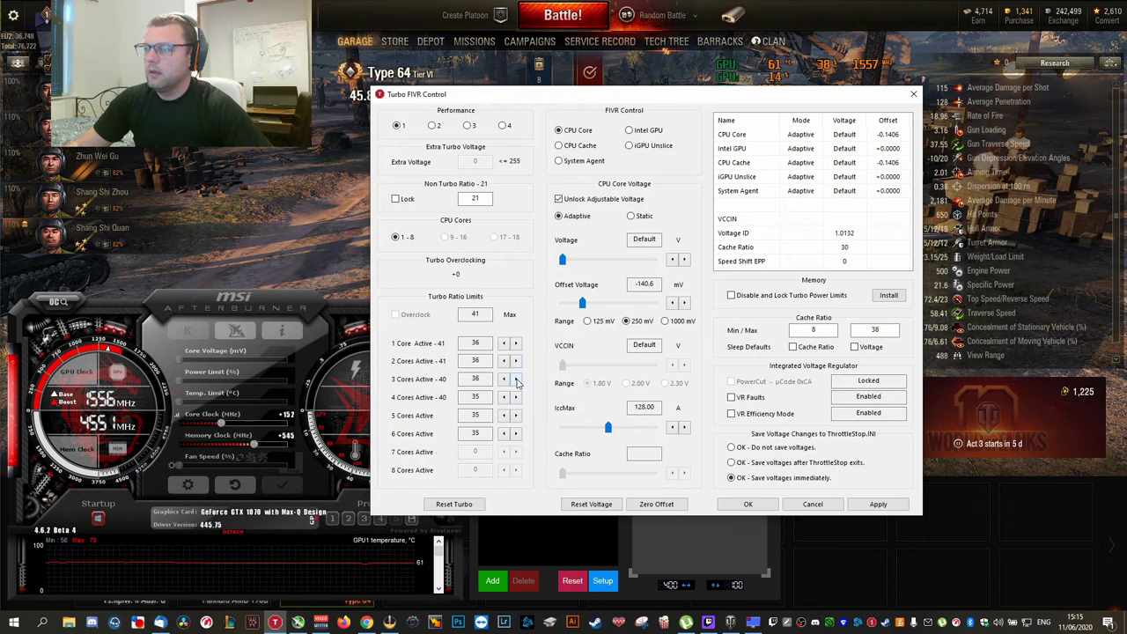
left_click(517, 415)
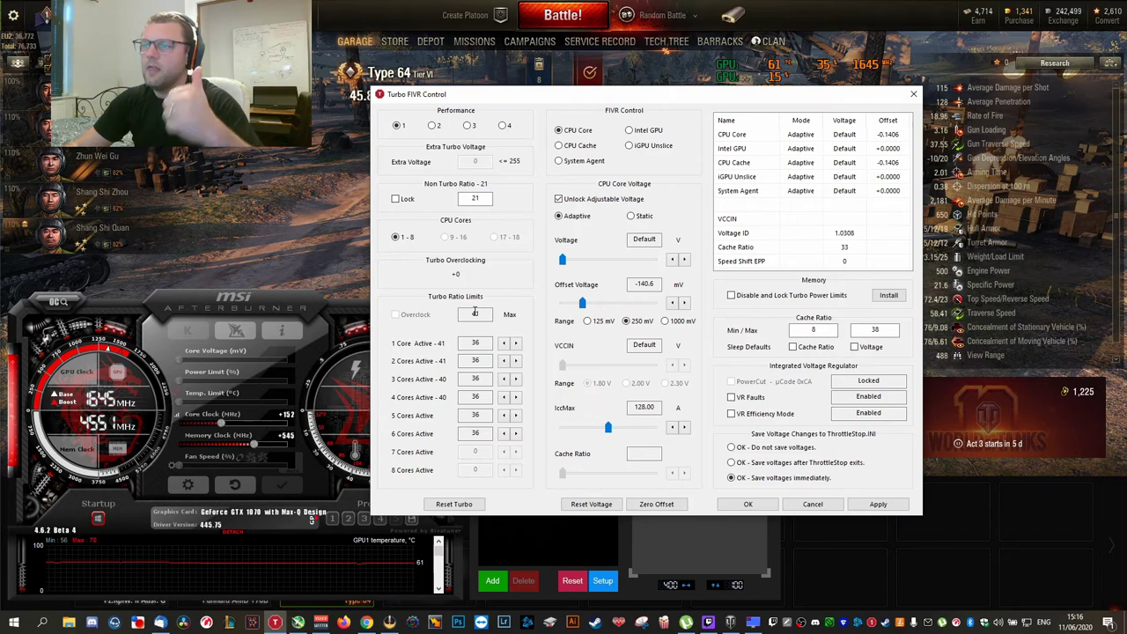
type("41")
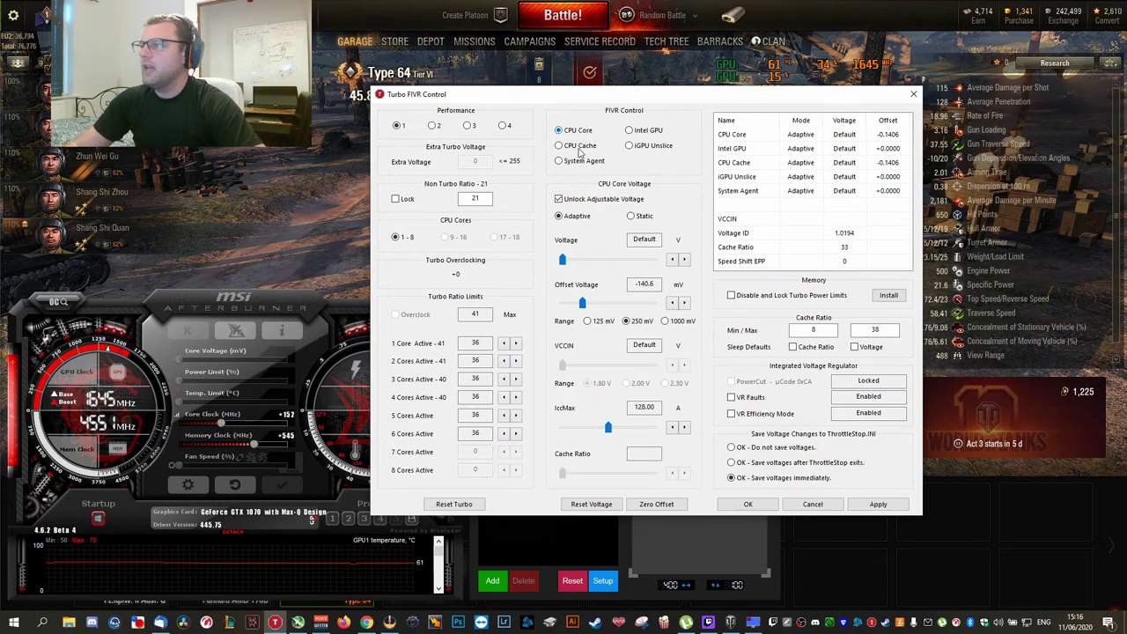
- Set the CPU core to unlocked adjustable voltage, choose to save voltages immediately, and apply the FIVR settings
left_click(558, 199)
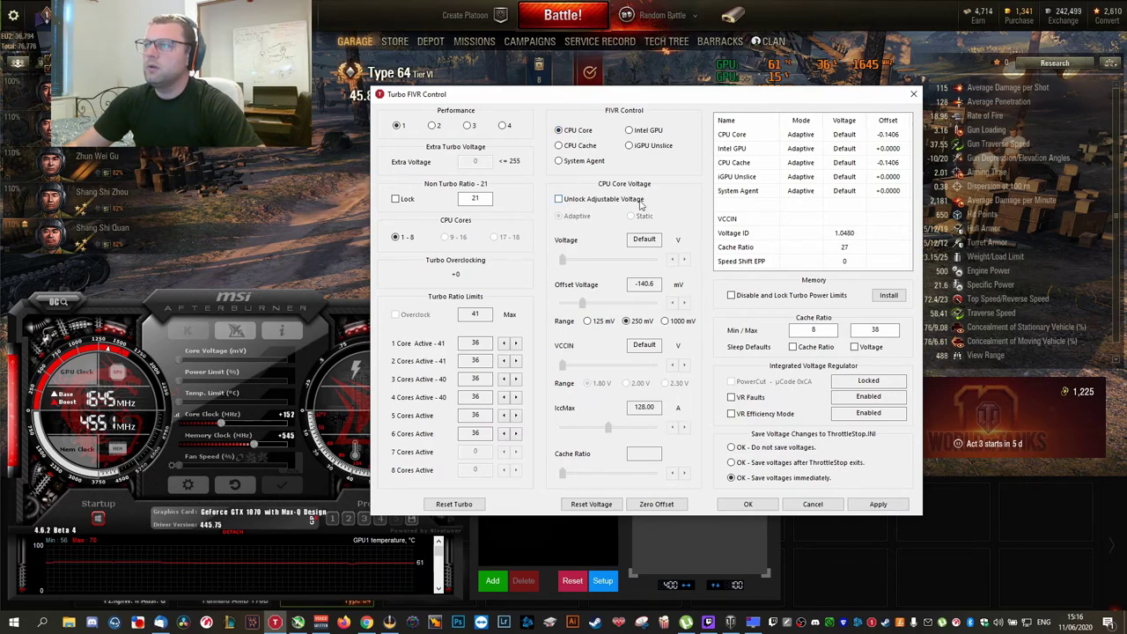
left_click(558, 200)
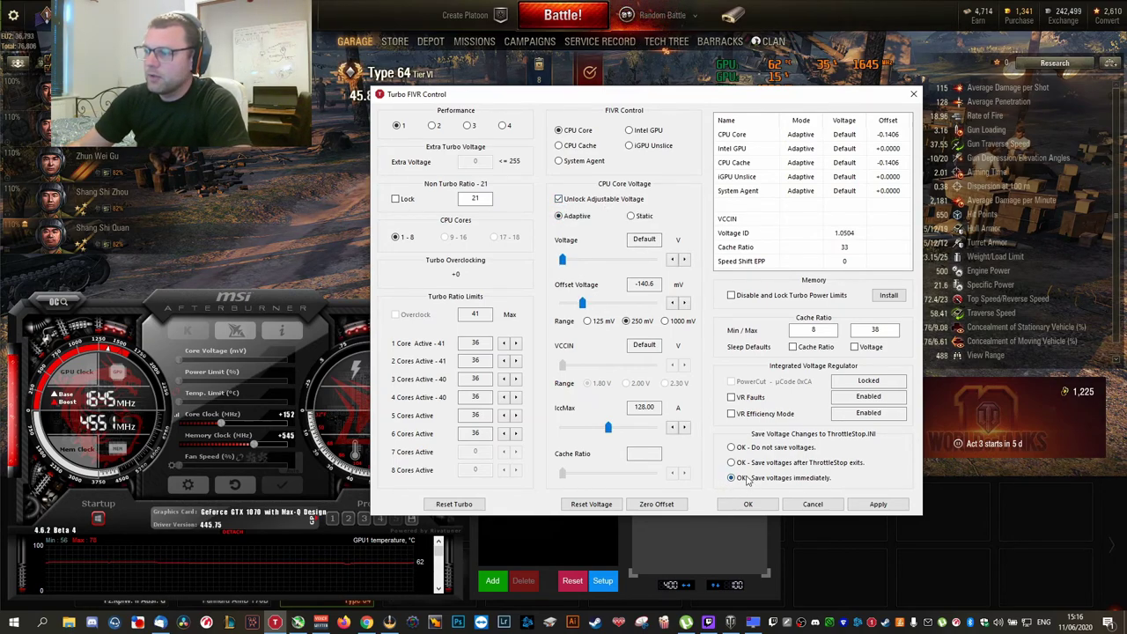
left_click(734, 451)
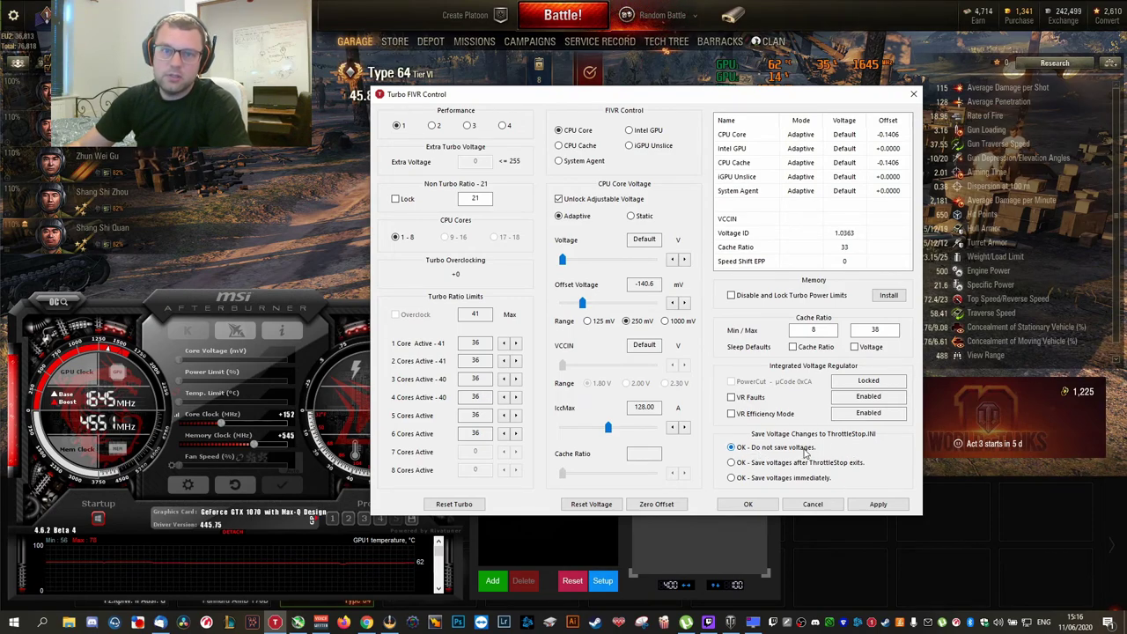
left_click(731, 478)
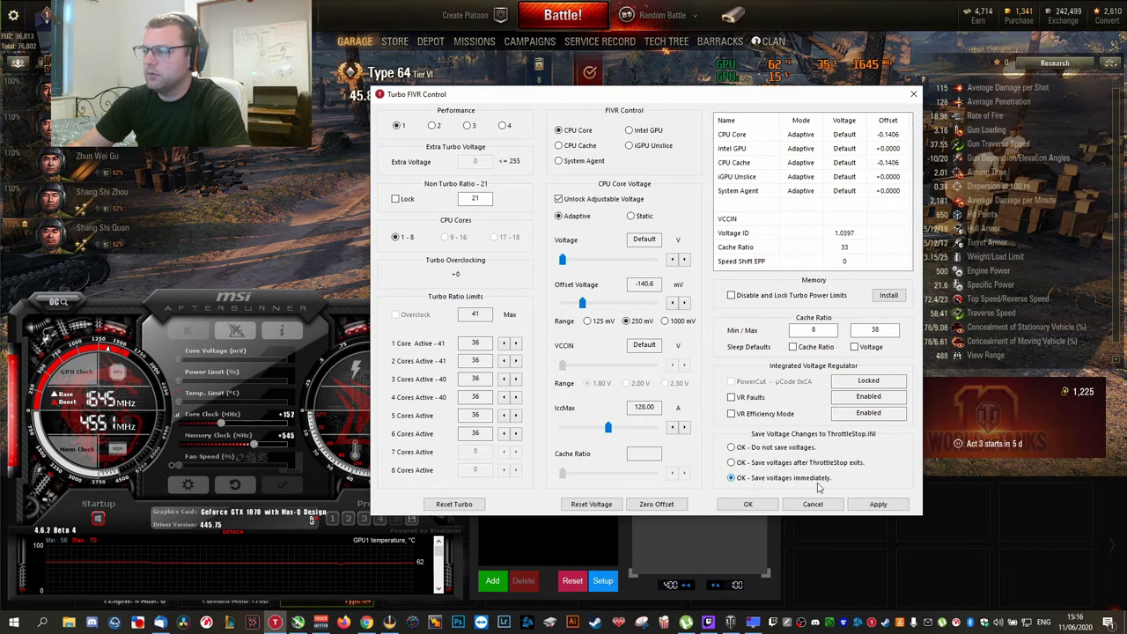
left_click(878, 505)
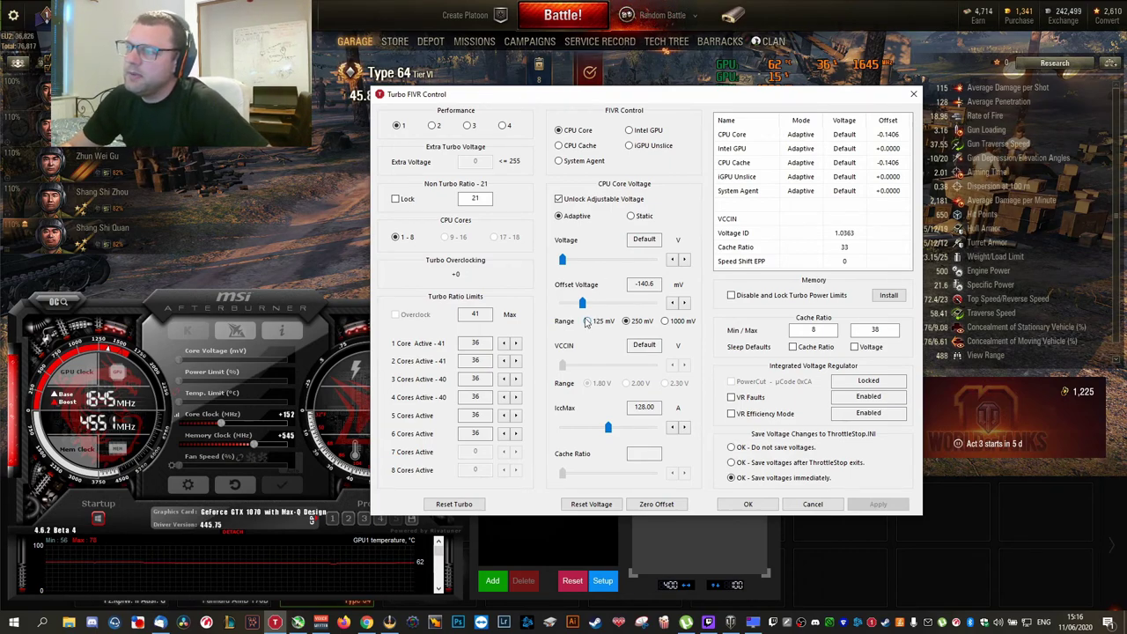
left_click(588, 322)
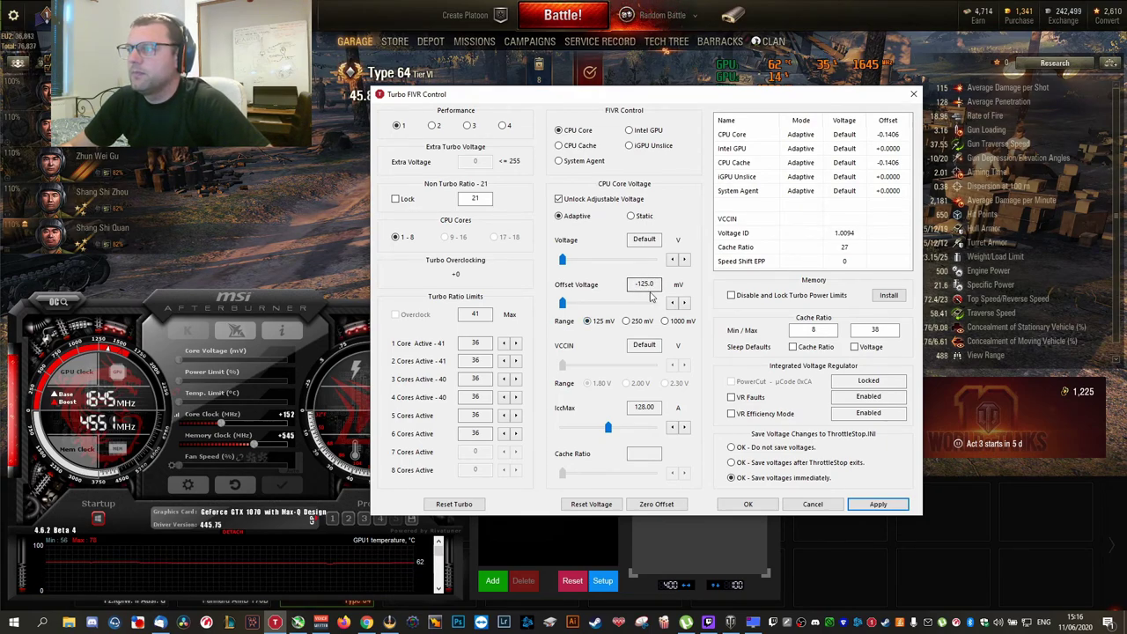
left_click(813, 504)
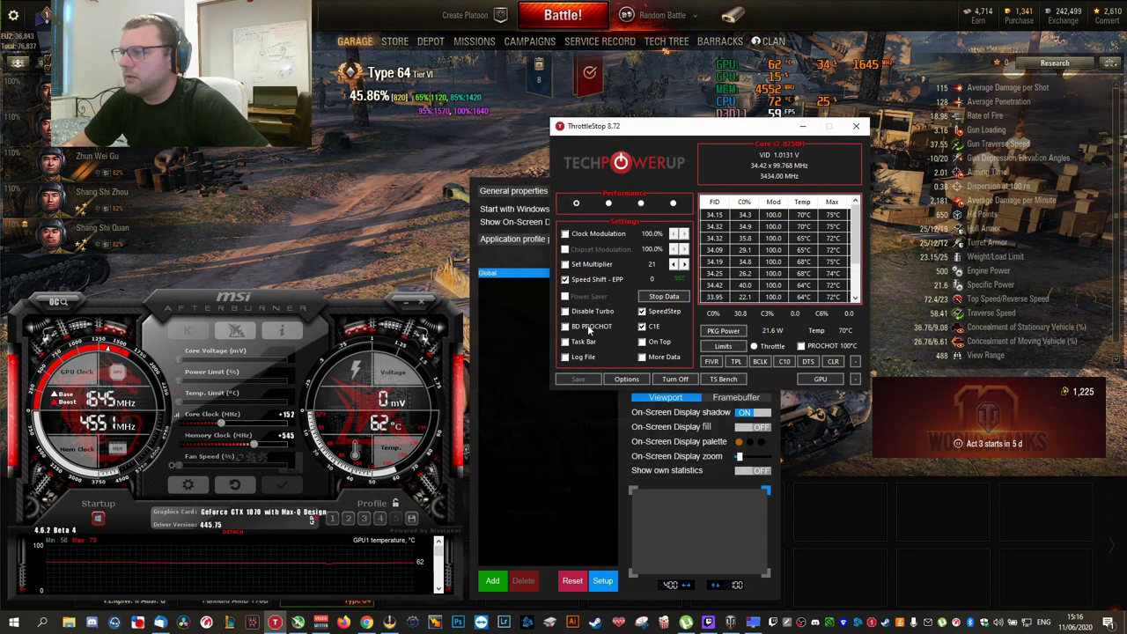
left_click(714, 361)
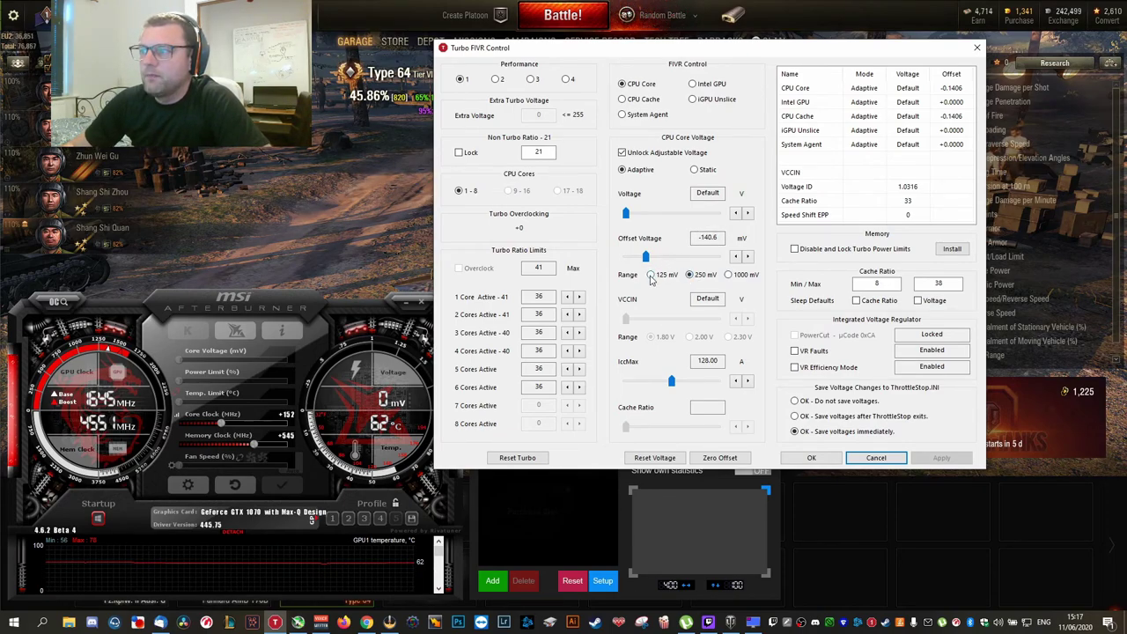
- Set the CPU core's offset voltage to -140.6 mV with the 250 mV range and apply it
left_click(650, 274)
left_click(690, 275)
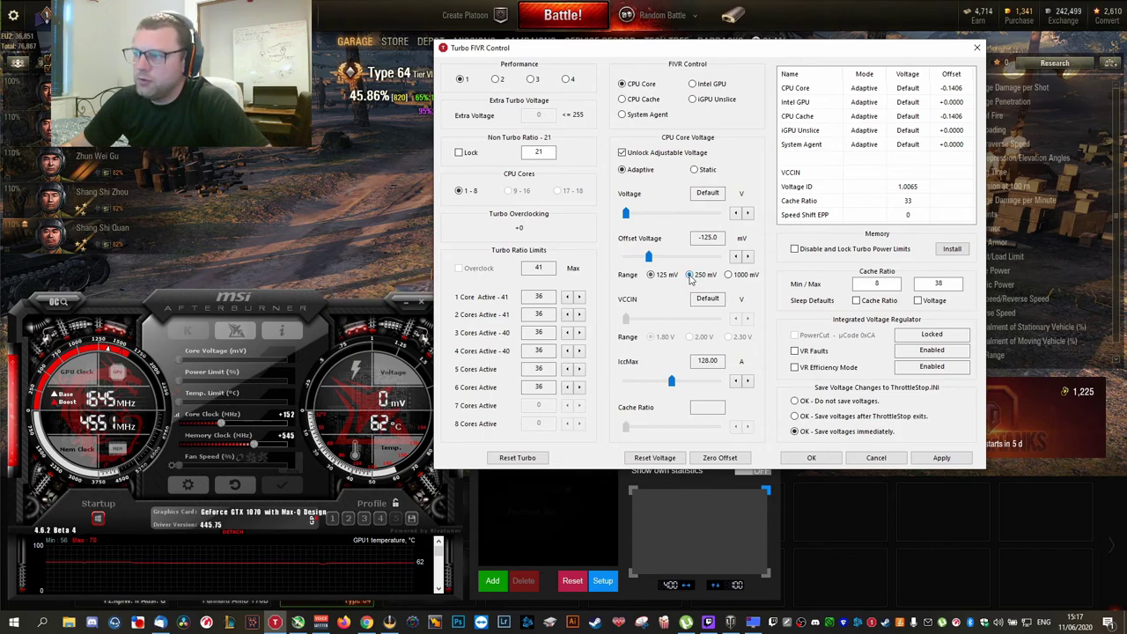
double_click(708, 237)
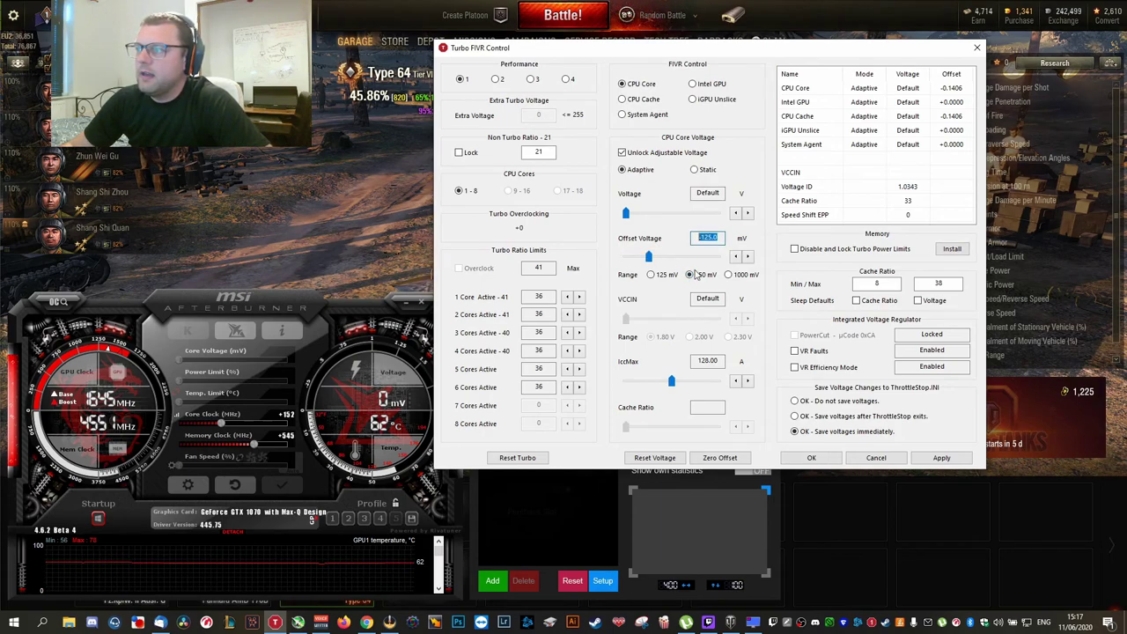
left_click_drag(649, 257, 630, 258)
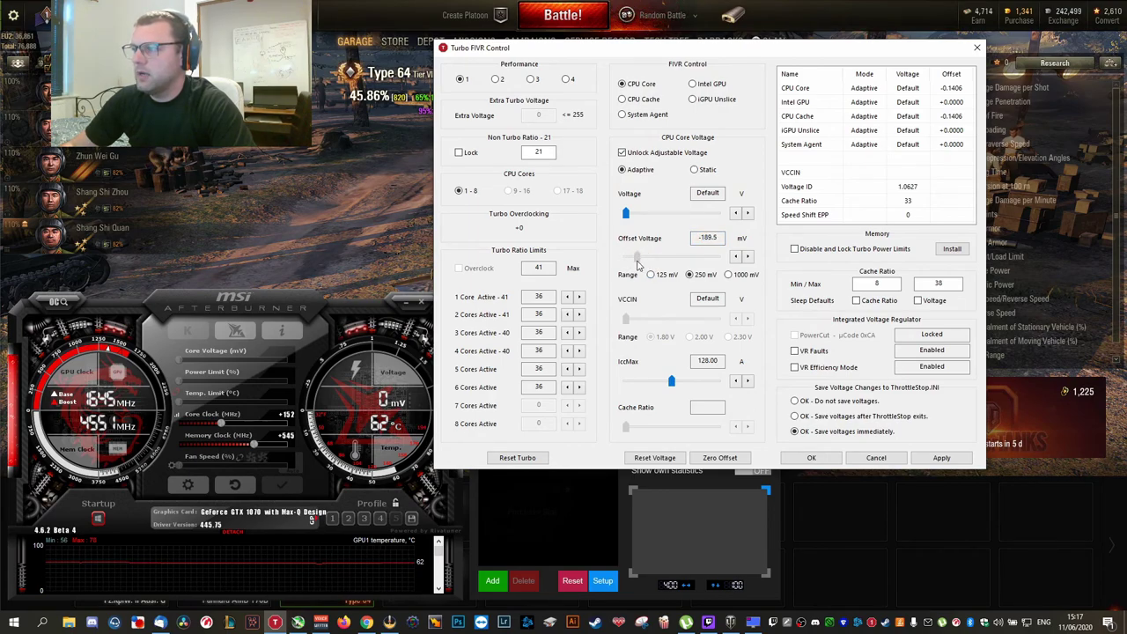
left_click_drag(626, 266, 647, 269)
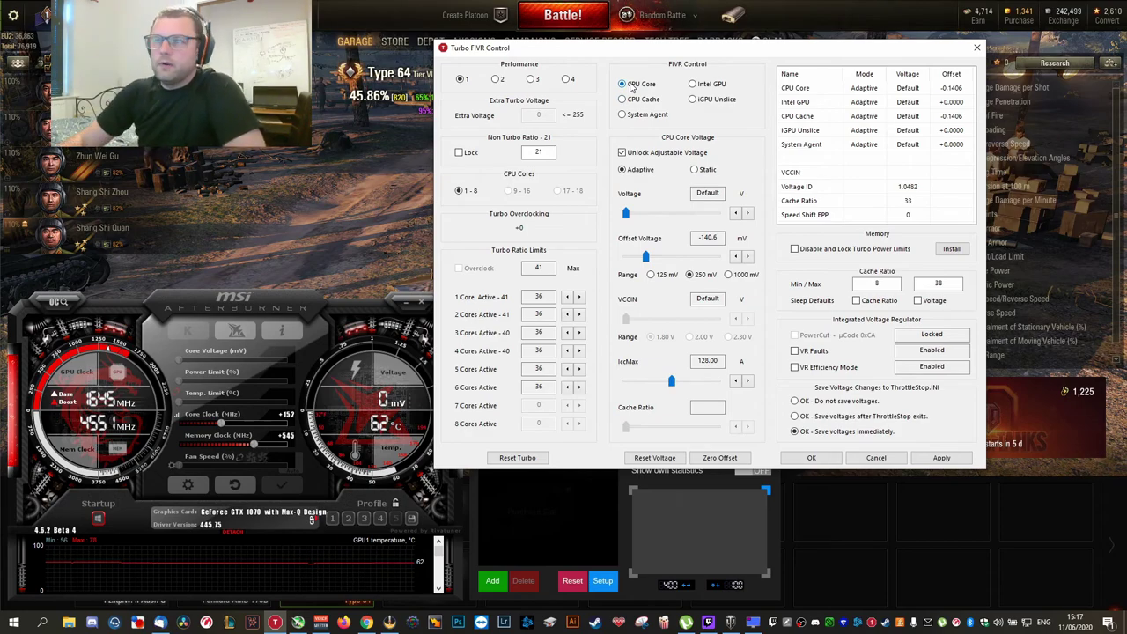
left_click(939, 458)
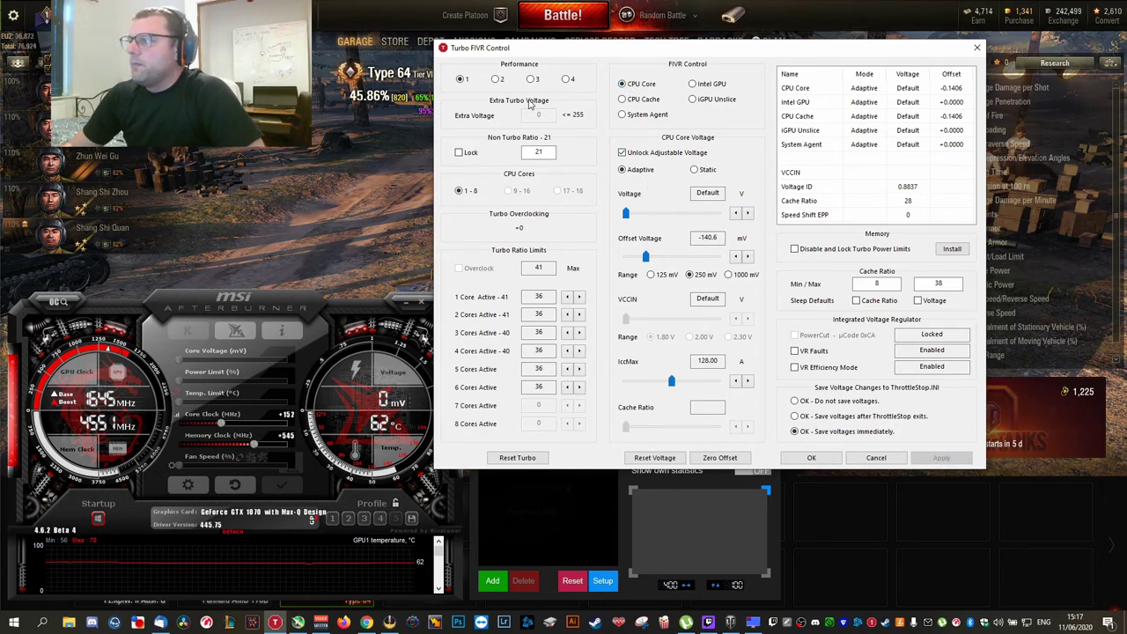
- Compare the CPU cache offset voltage with the CPU core's, and accept the FIVR settings
left_click(623, 99)
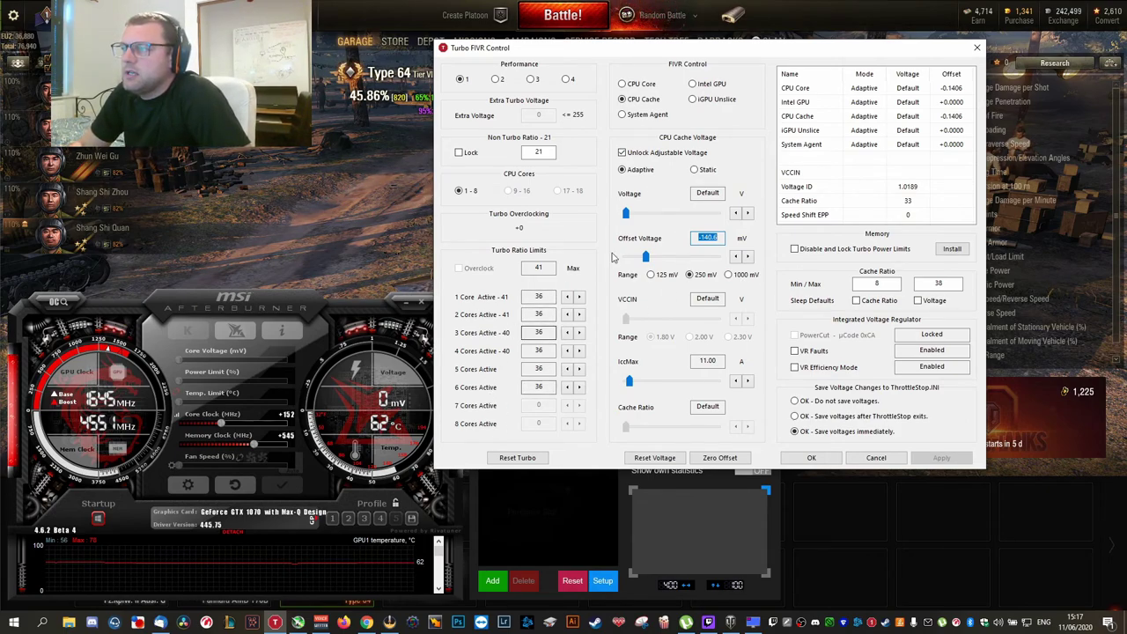
left_click(622, 84)
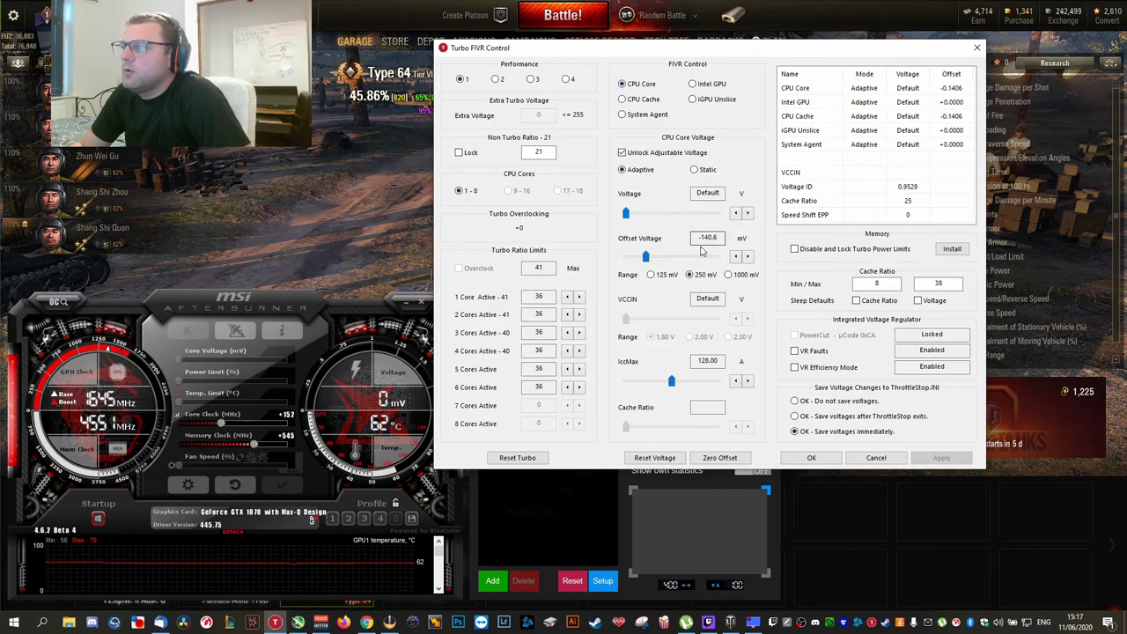
left_click(624, 100)
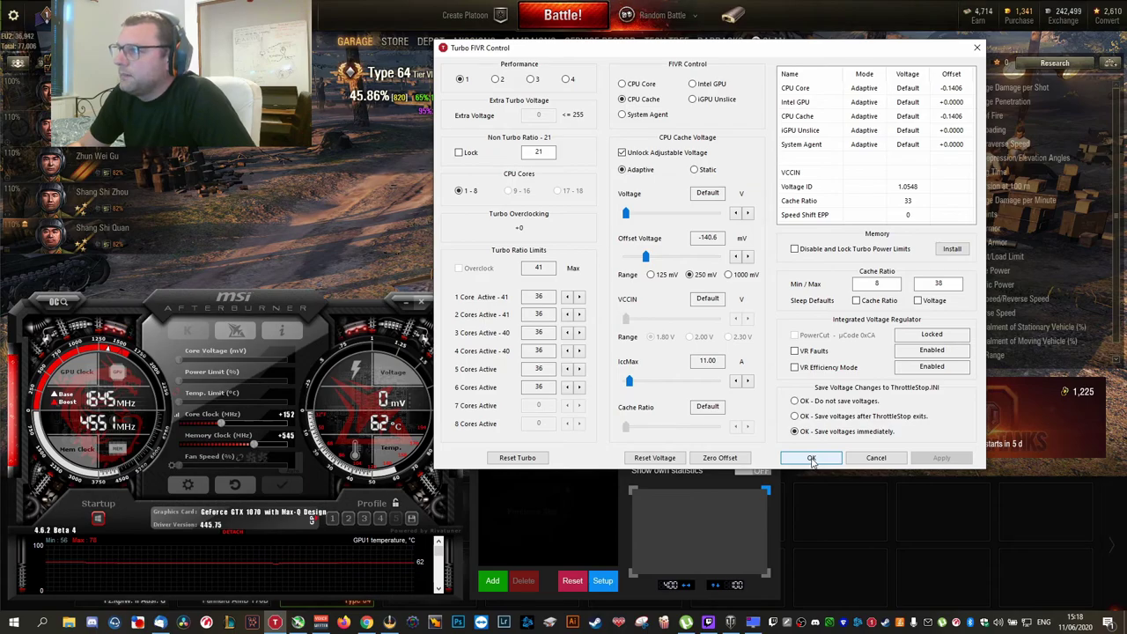
left_click(811, 459)
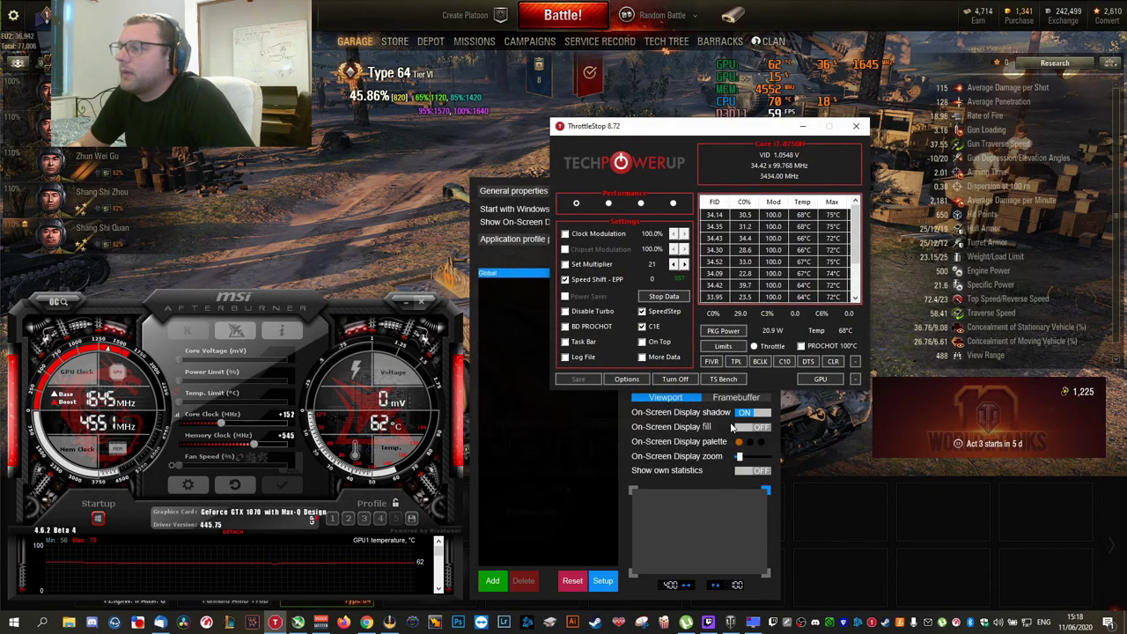
- Open the Turbo Power Limits and examine the Turbo Boost long power, short power and time limit values
left_click(734, 359)
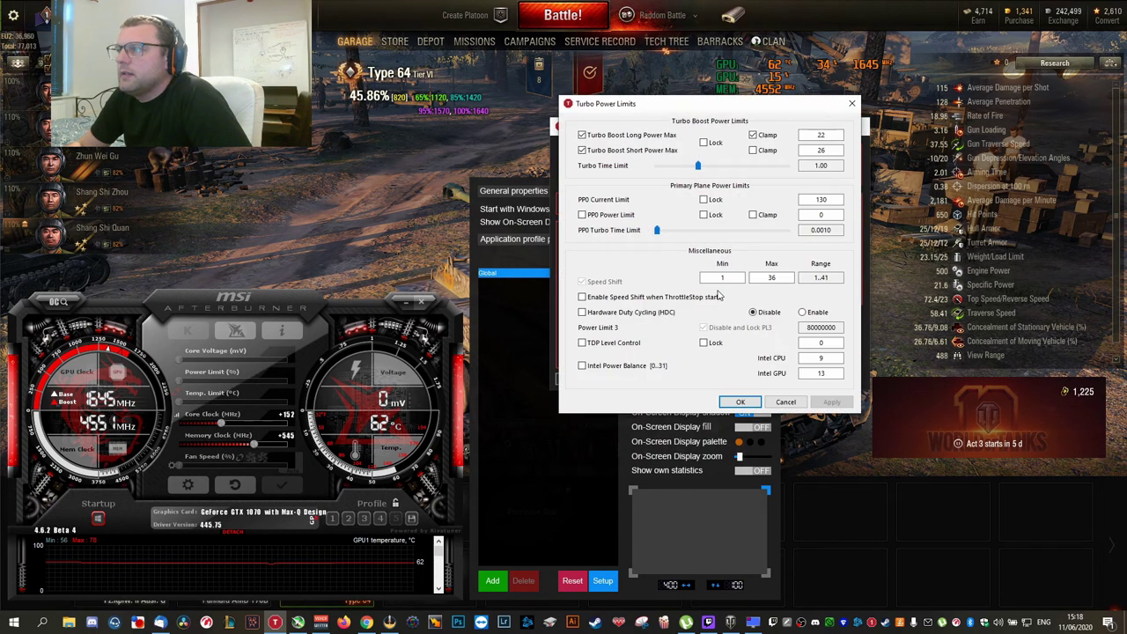
left_click_drag(707, 105, 557, 88)
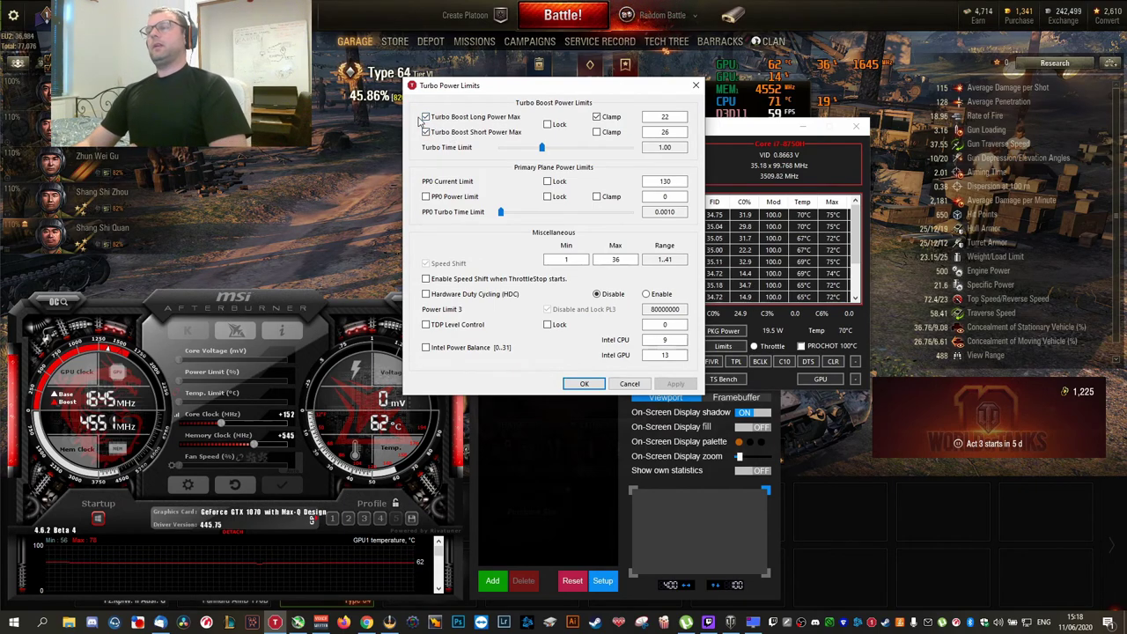
left_click(679, 115)
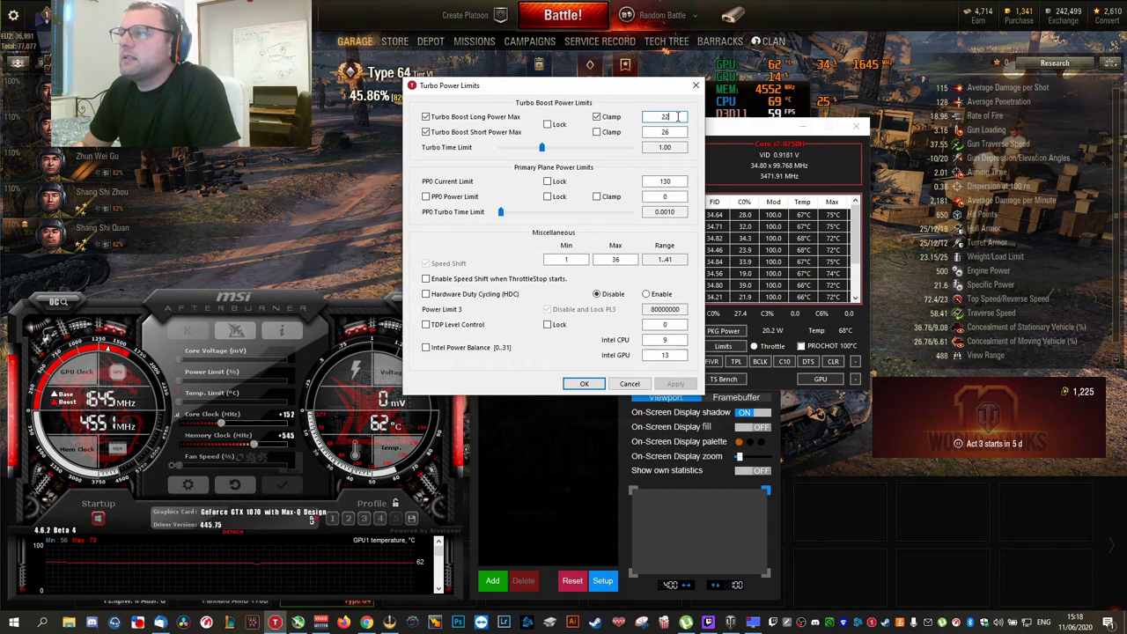
double_click(656, 131)
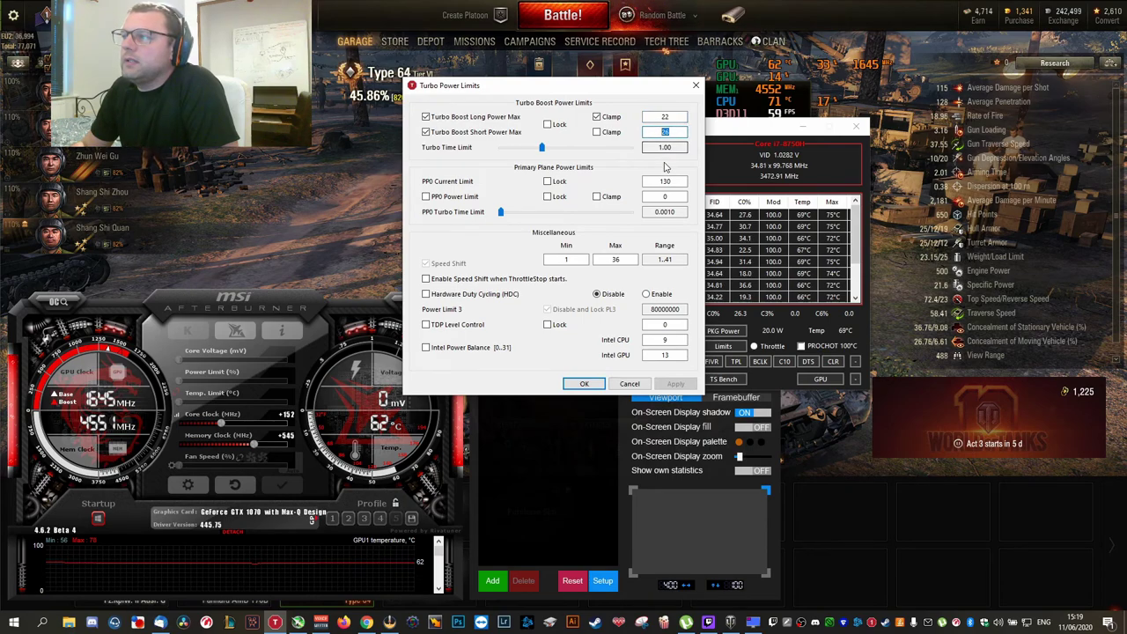
left_click_drag(675, 147, 645, 148)
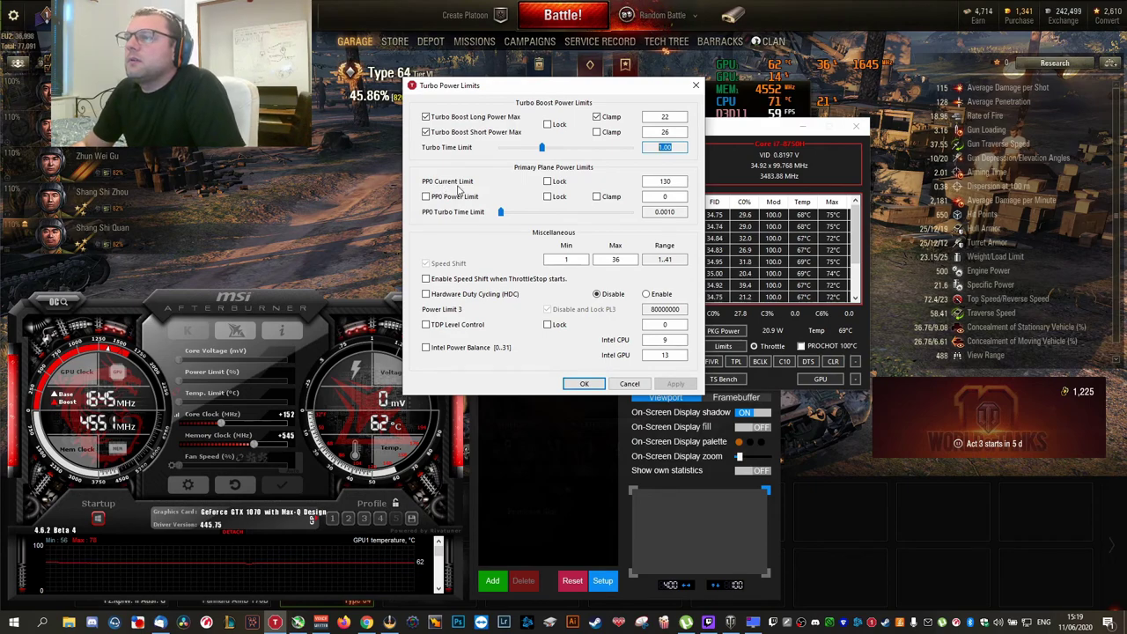
- Check the PP0 current limit and the Speed Shift maximum in the Turbo Power Limits, and accept the settings
left_click(662, 182)
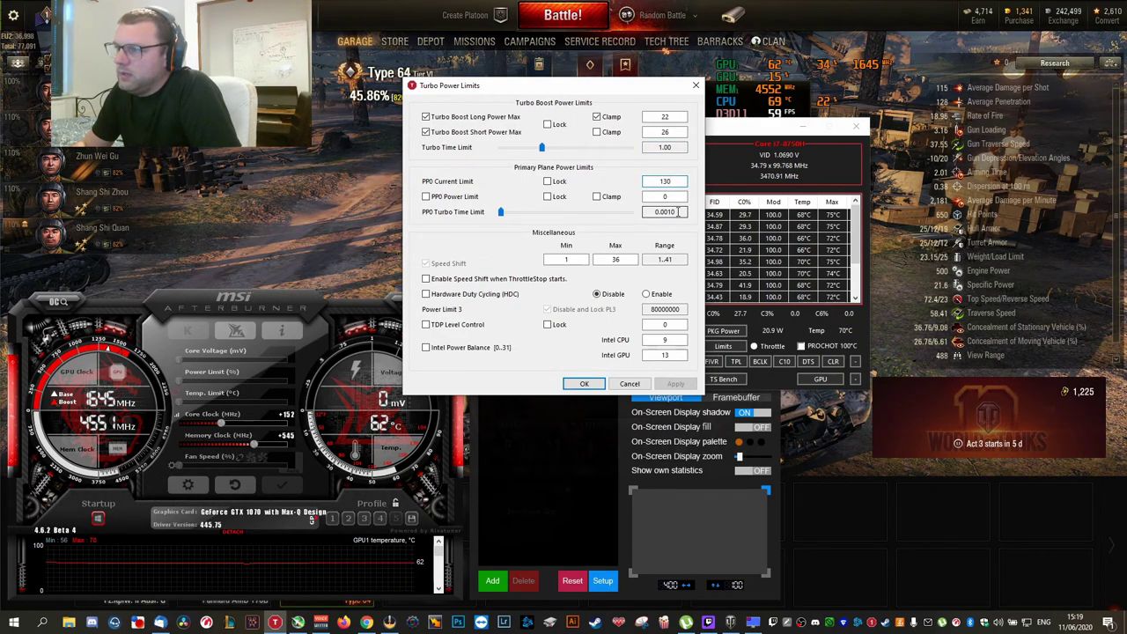
double_click(617, 260)
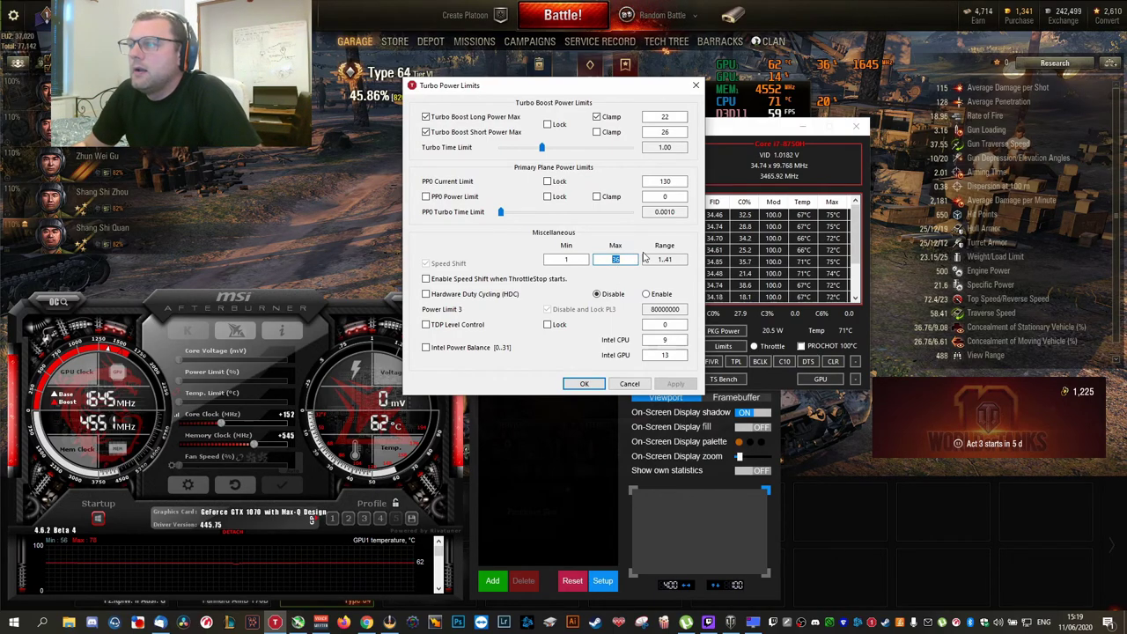
left_click(584, 384)
- Review the FIVR settings and the Turbo Power Limits once more, accepting both dialogs
left_click(711, 361)
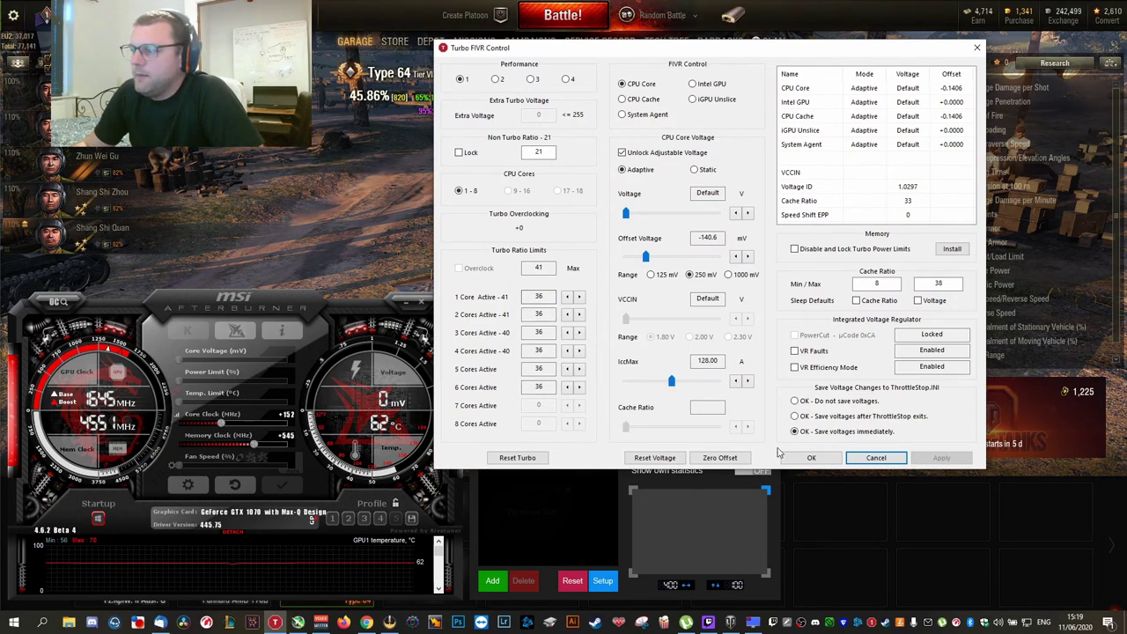
left_click(811, 457)
left_click(738, 362)
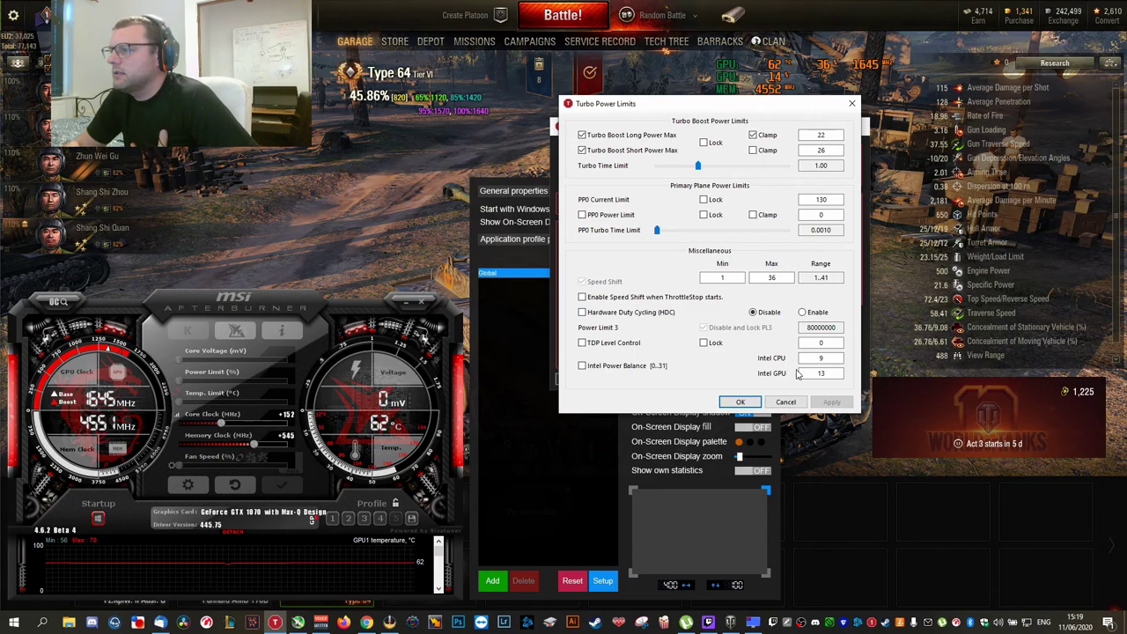
left_click(741, 402)
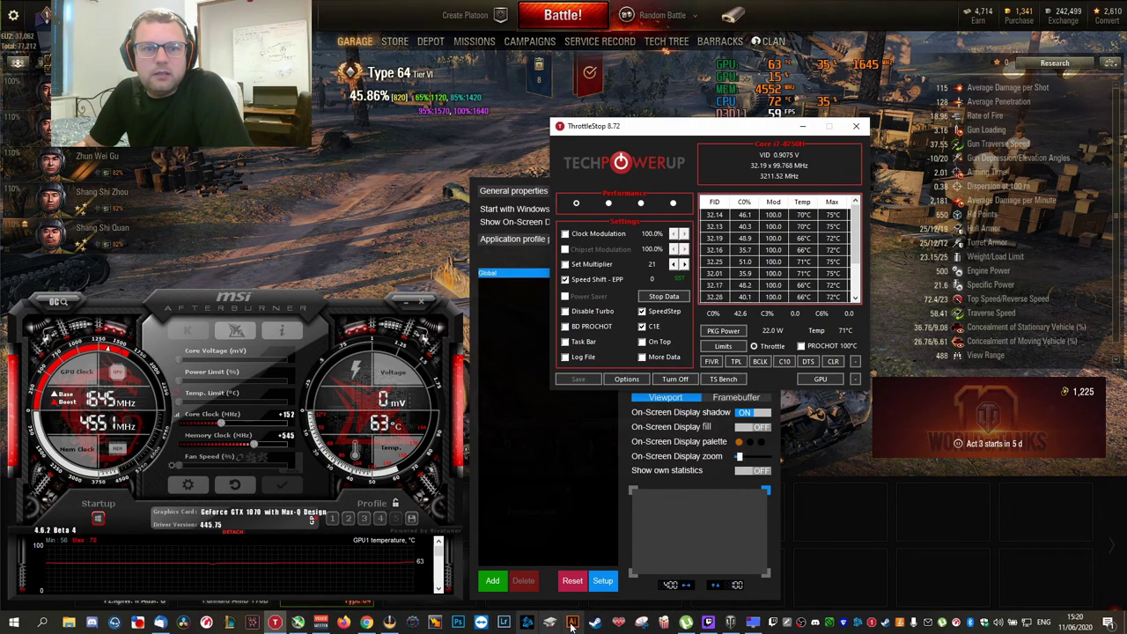
- Remove the torrent client from the taskbar and look through the other running programs' previews
mouse_move(278, 621)
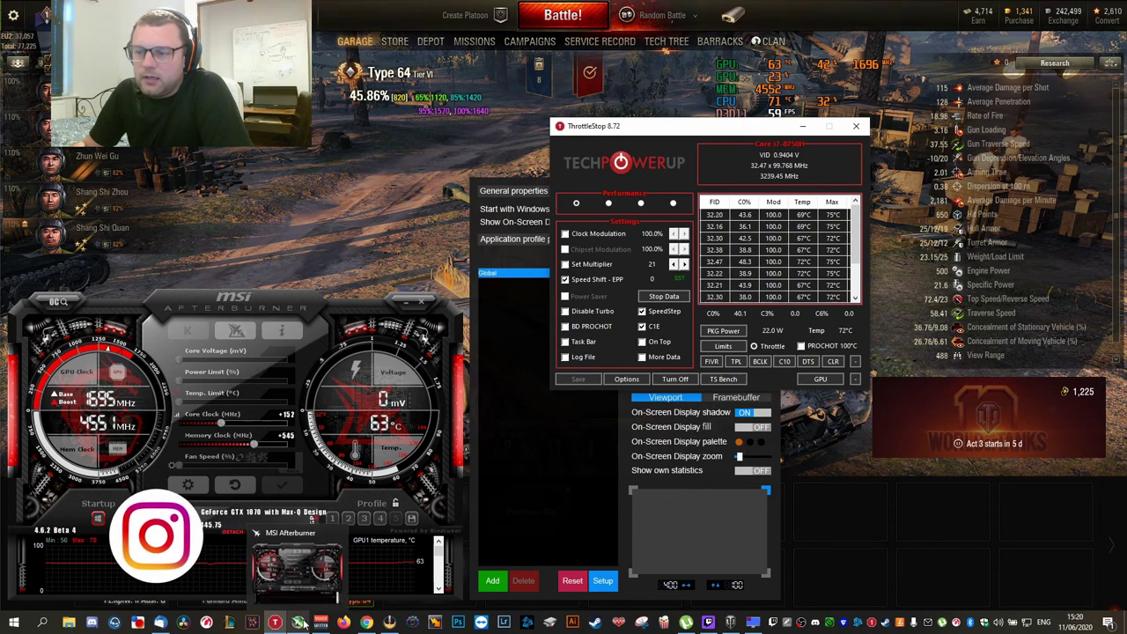
mouse_move(329, 627)
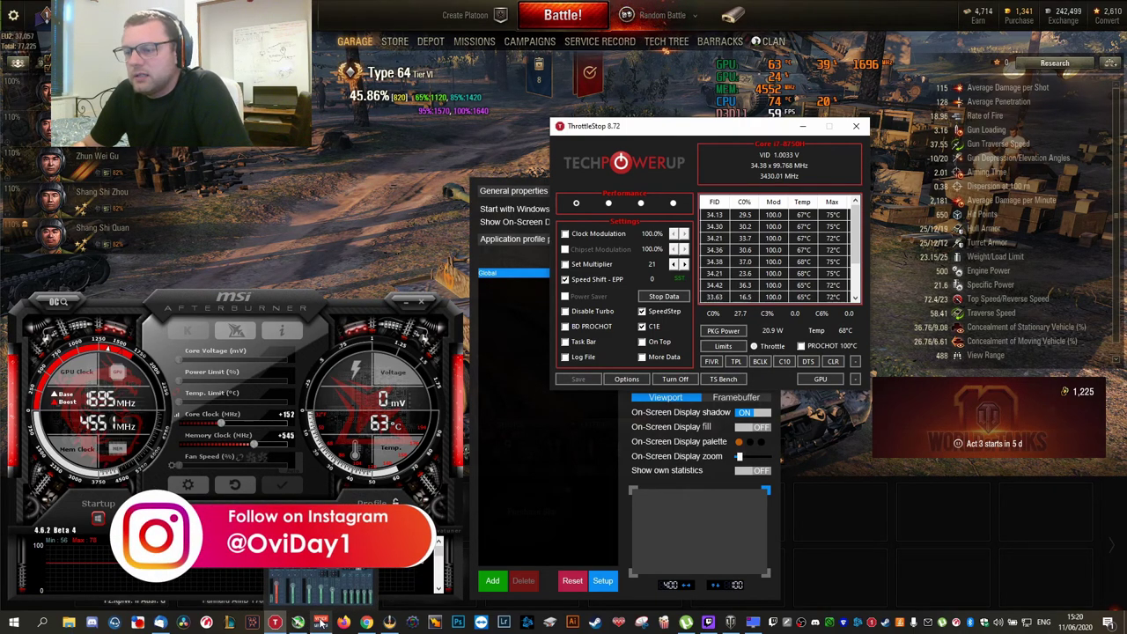
mouse_move(368, 624)
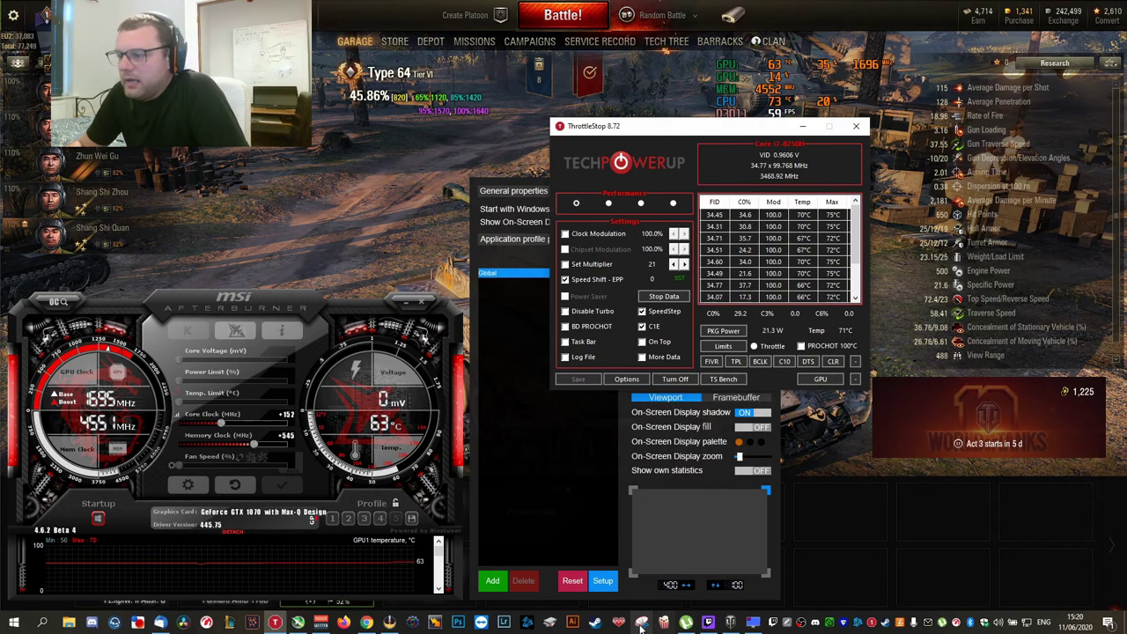
right_click(686, 622)
left_click(685, 598)
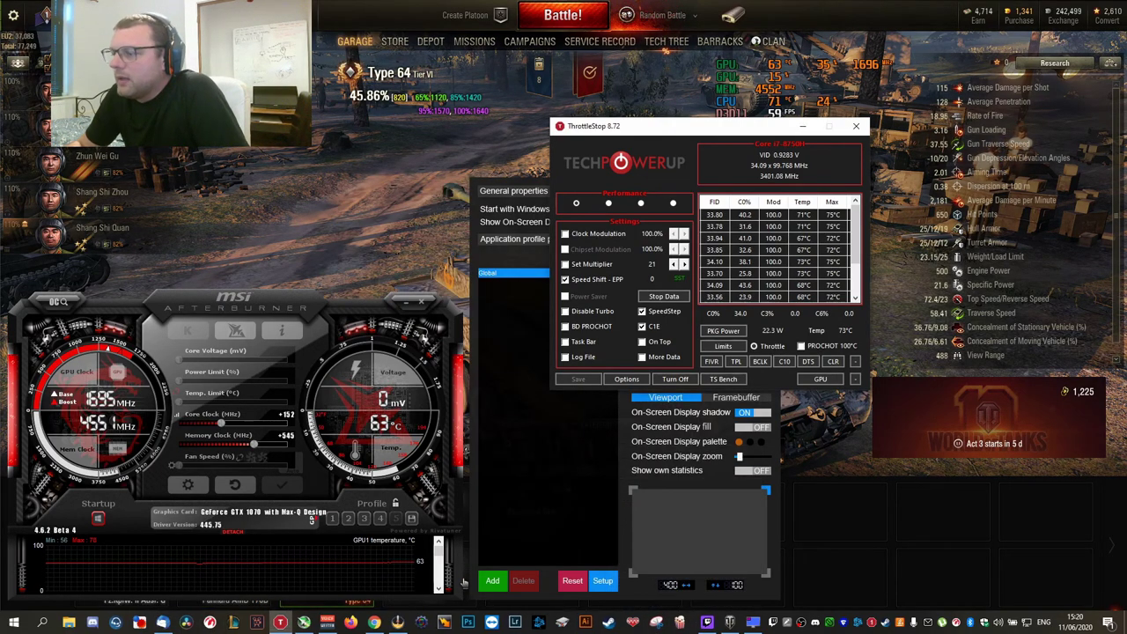
mouse_move(707, 623)
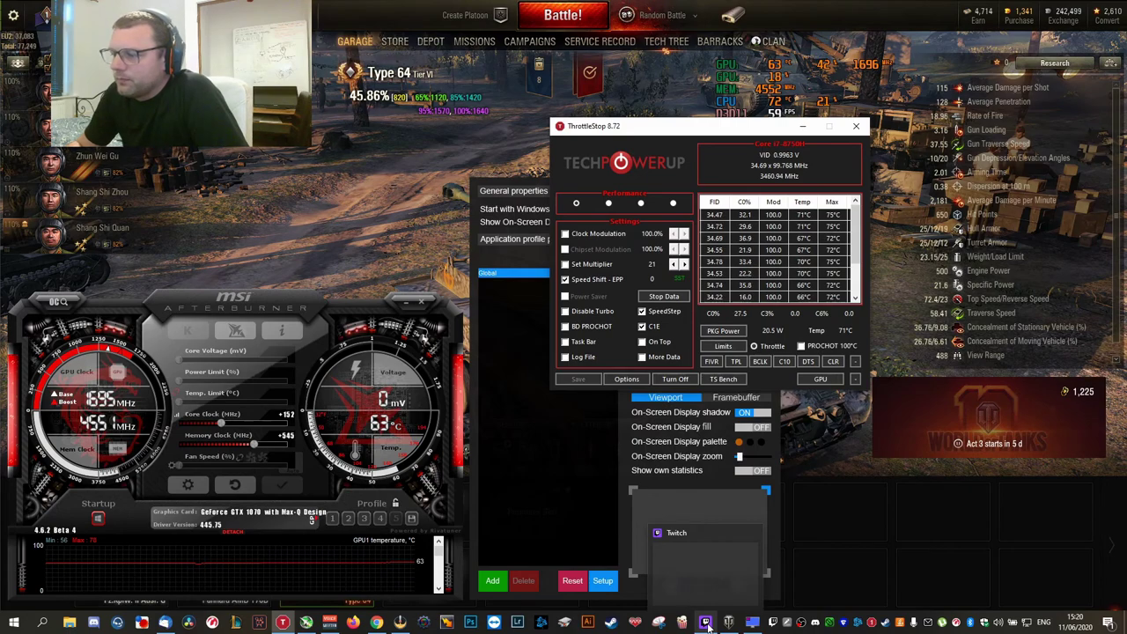
mouse_move(701, 602)
mouse_move(753, 624)
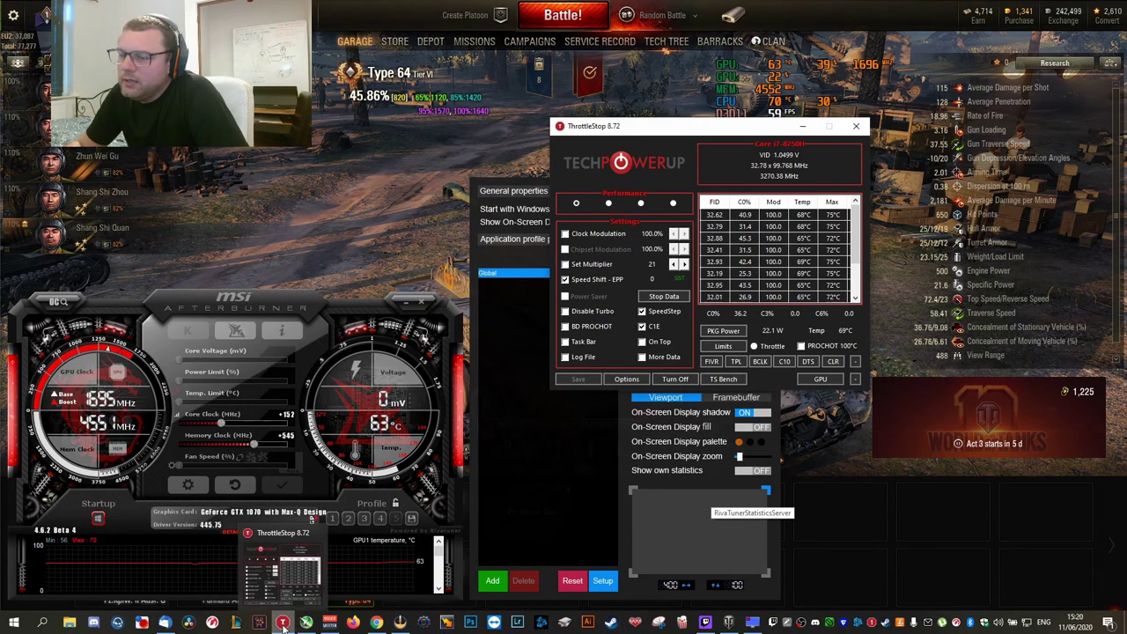
- Examine the ThrottleStop options, including the Start Minimized and Minimize on Close settings, and accept them
left_click(626, 378)
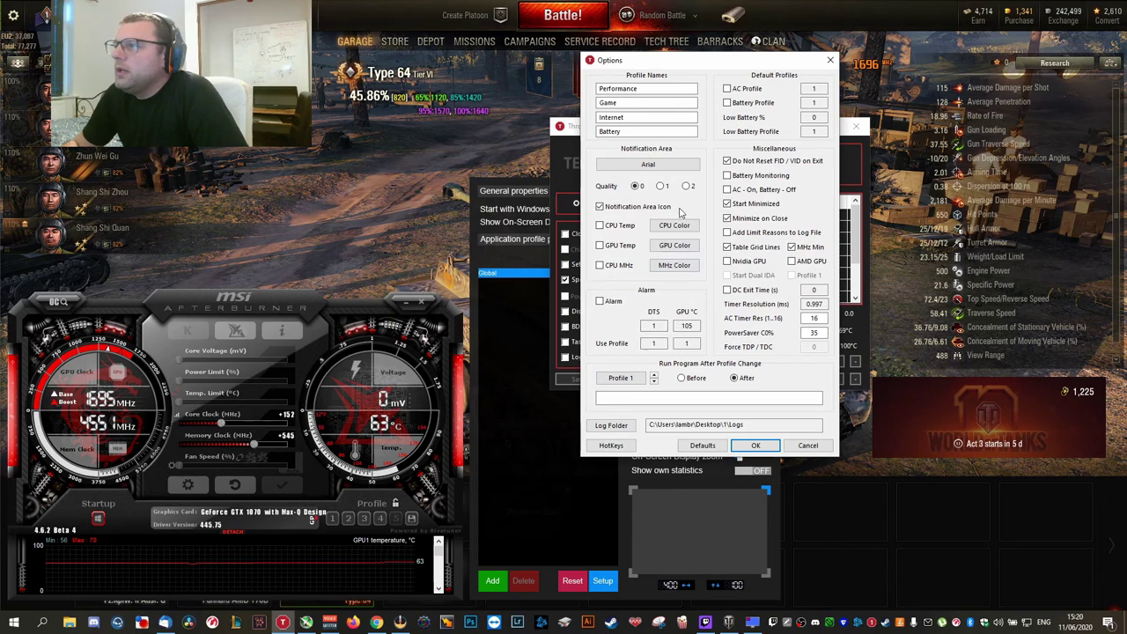
left_click_drag(687, 65, 637, 48)
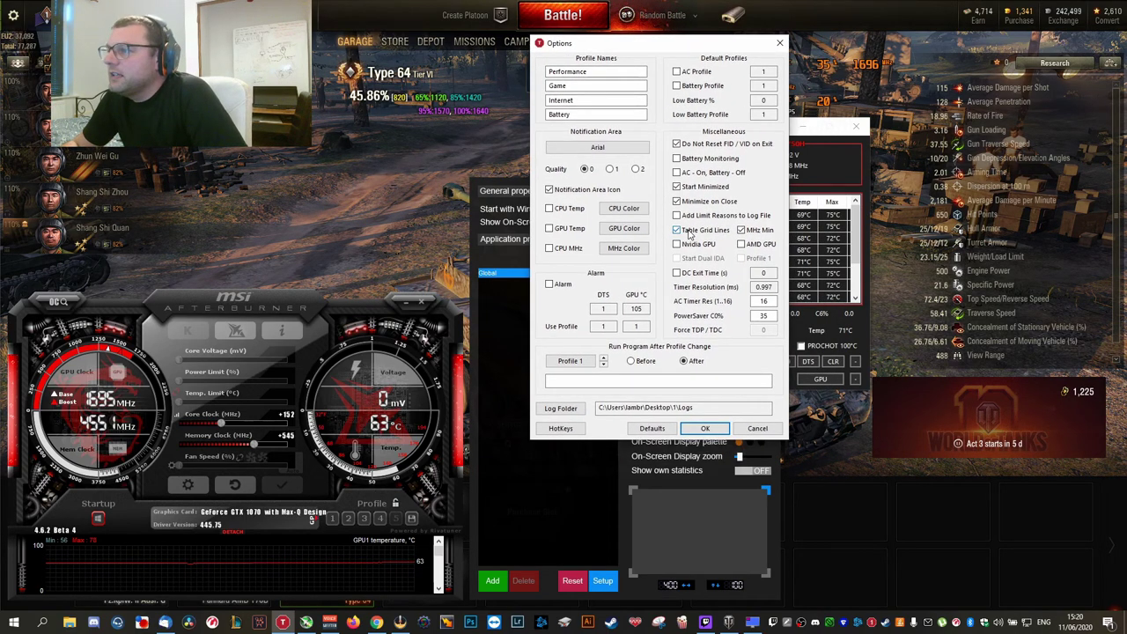
left_click(705, 428)
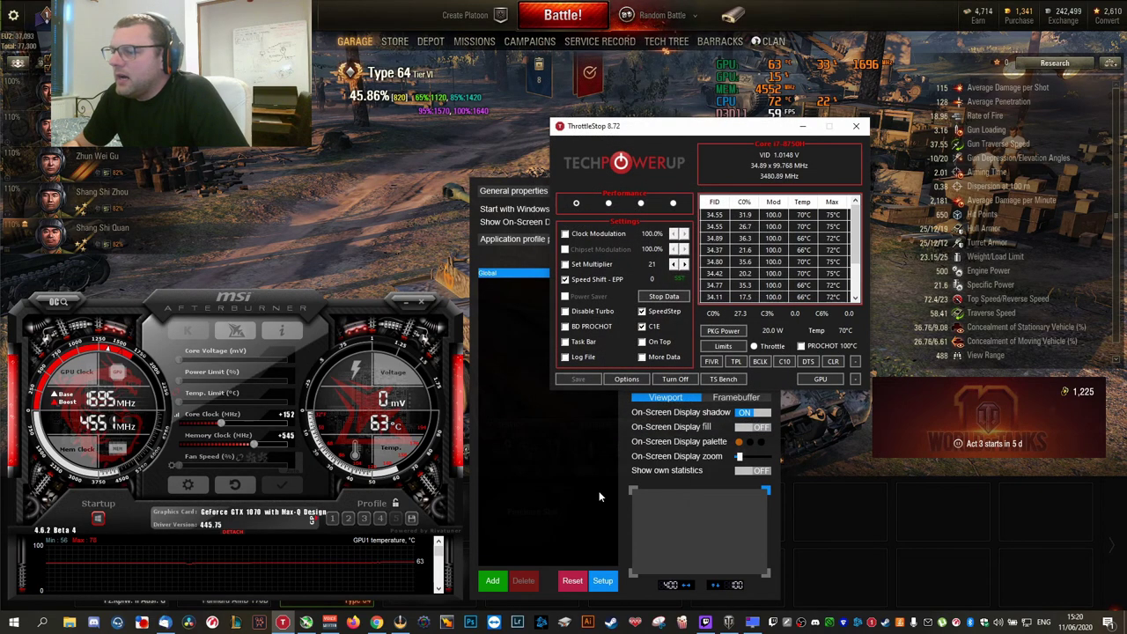
left_click(626, 378)
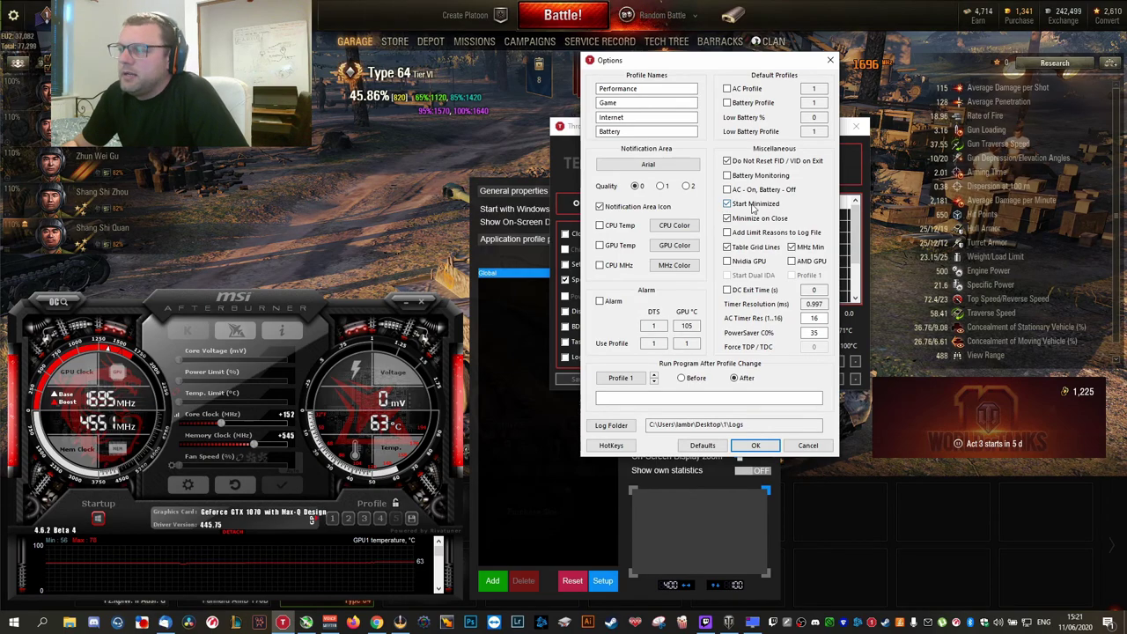
left_click(755, 446)
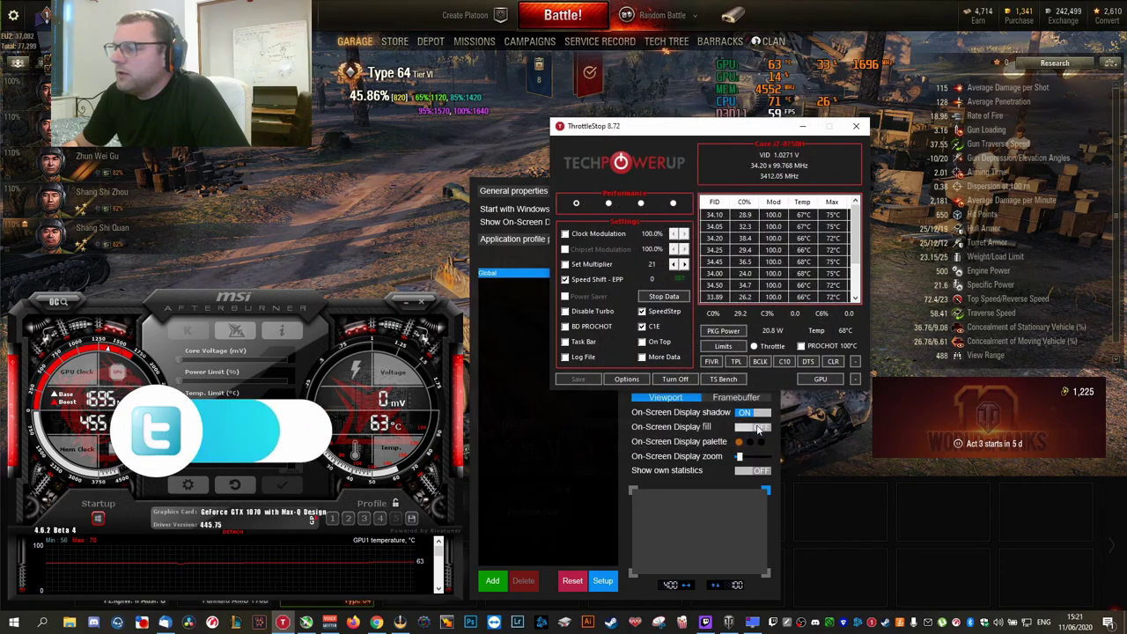
- Hide the ThrottleStop window to the notification area, turn ThrottleStop off there and turn it back on
left_click_drag(710, 125, 509, 132)
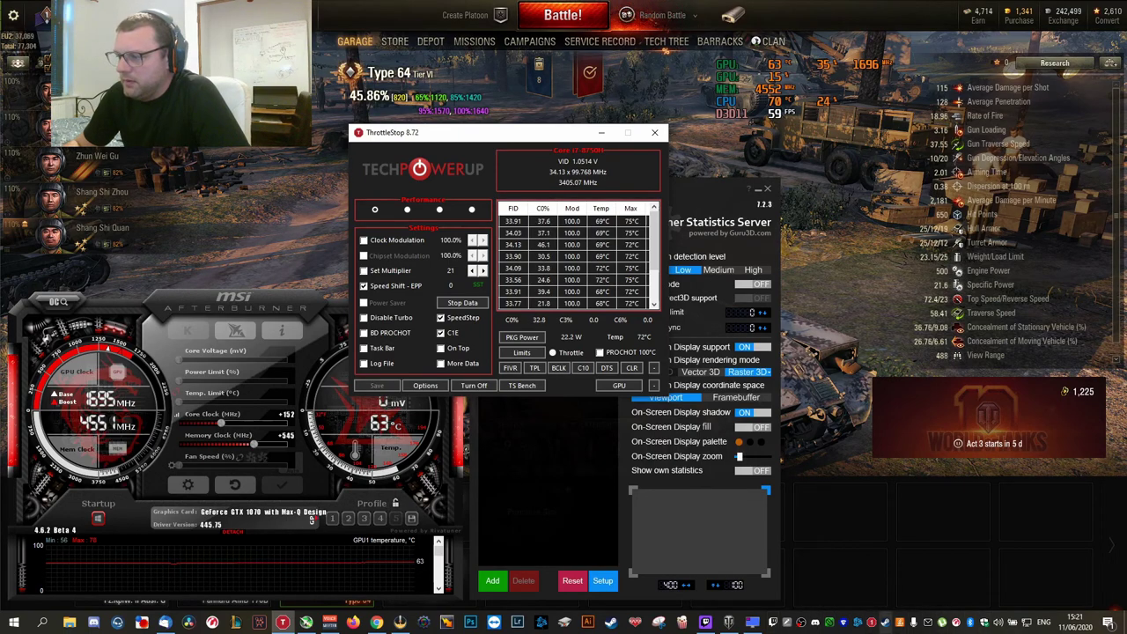
mouse_move(875, 625)
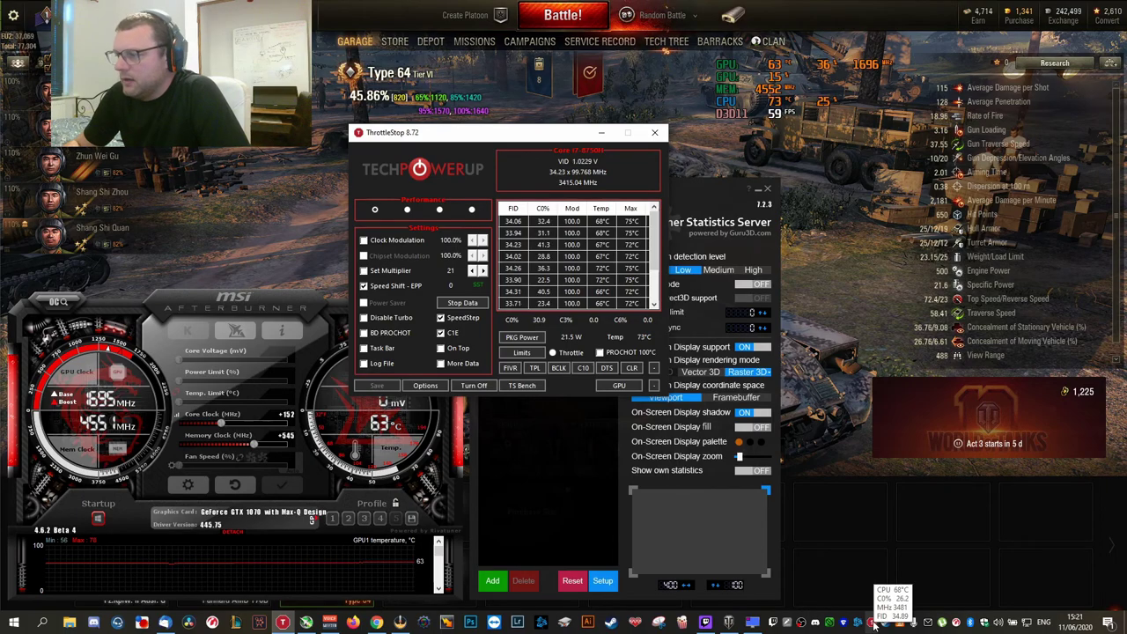
left_click(875, 626)
right_click(874, 625)
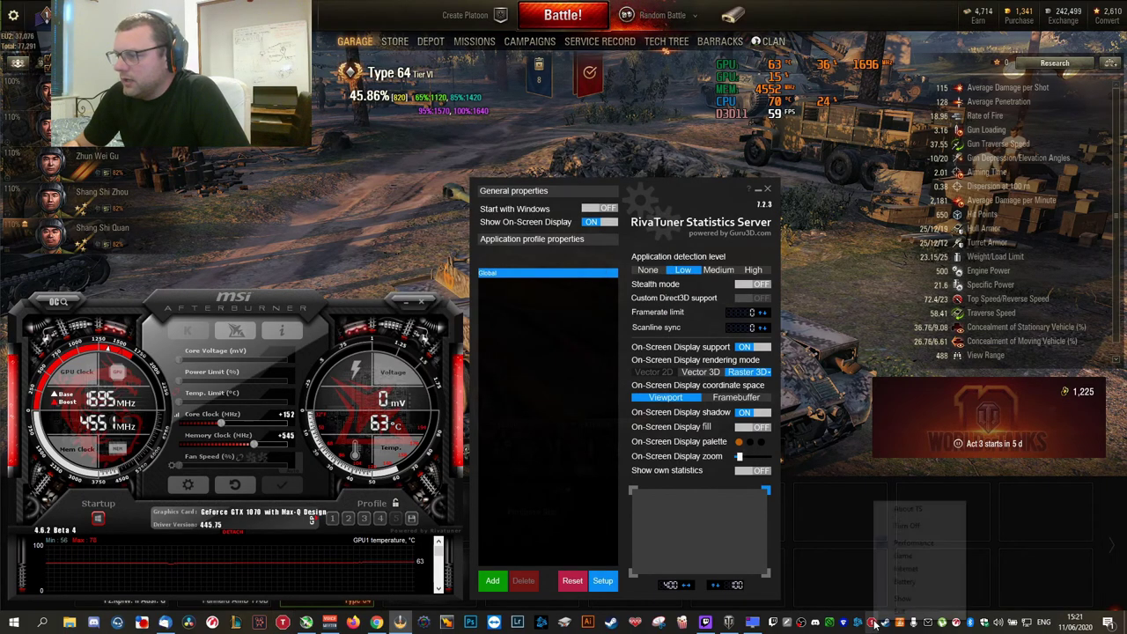
left_click(916, 526)
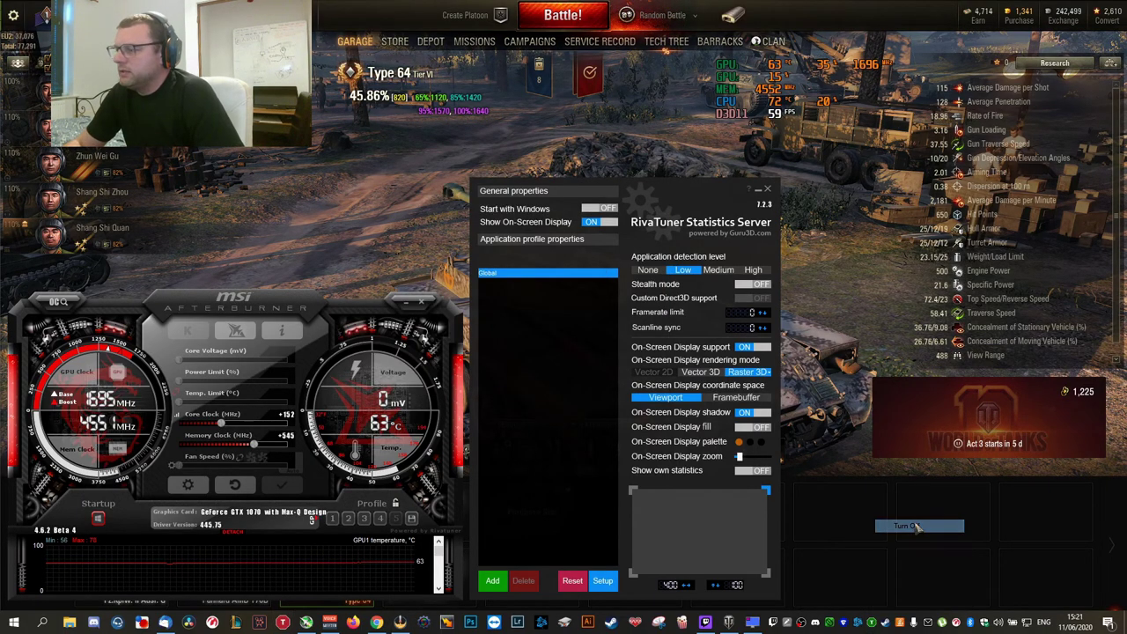
right_click(874, 624)
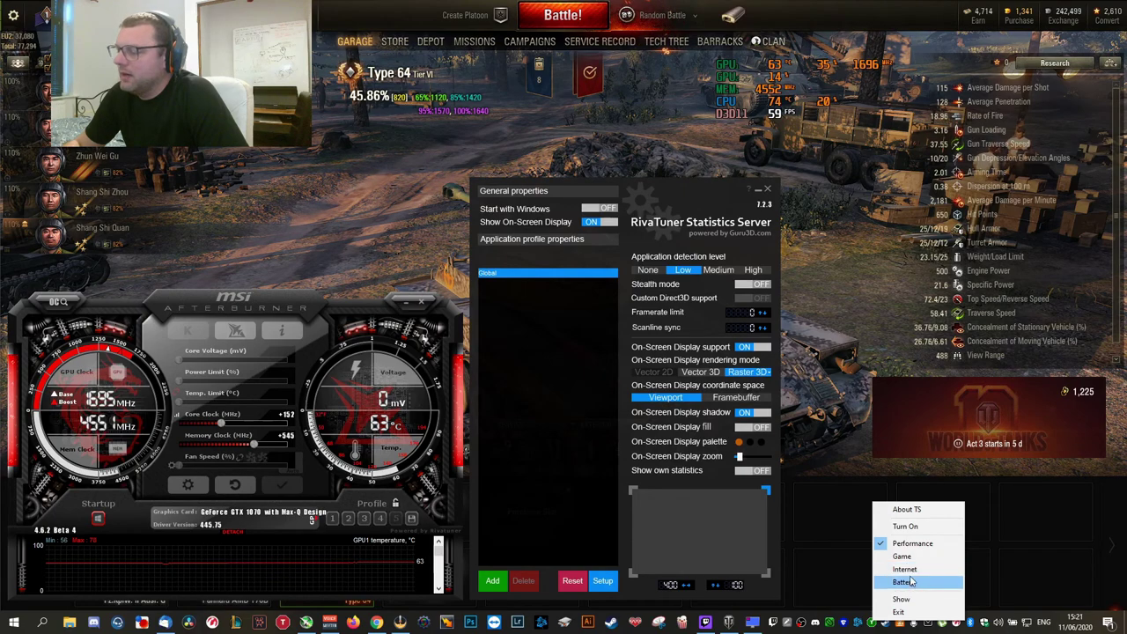
left_click(917, 527)
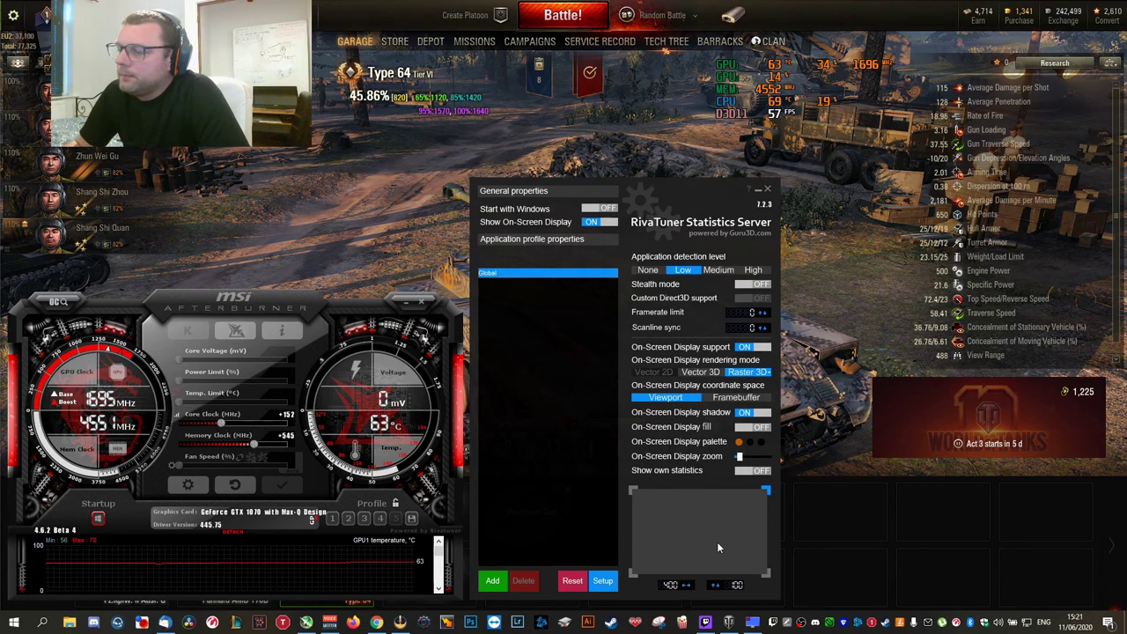
- Bring the ThrottleStop window back and close it so it keeps running in the notification area
left_click(283, 623)
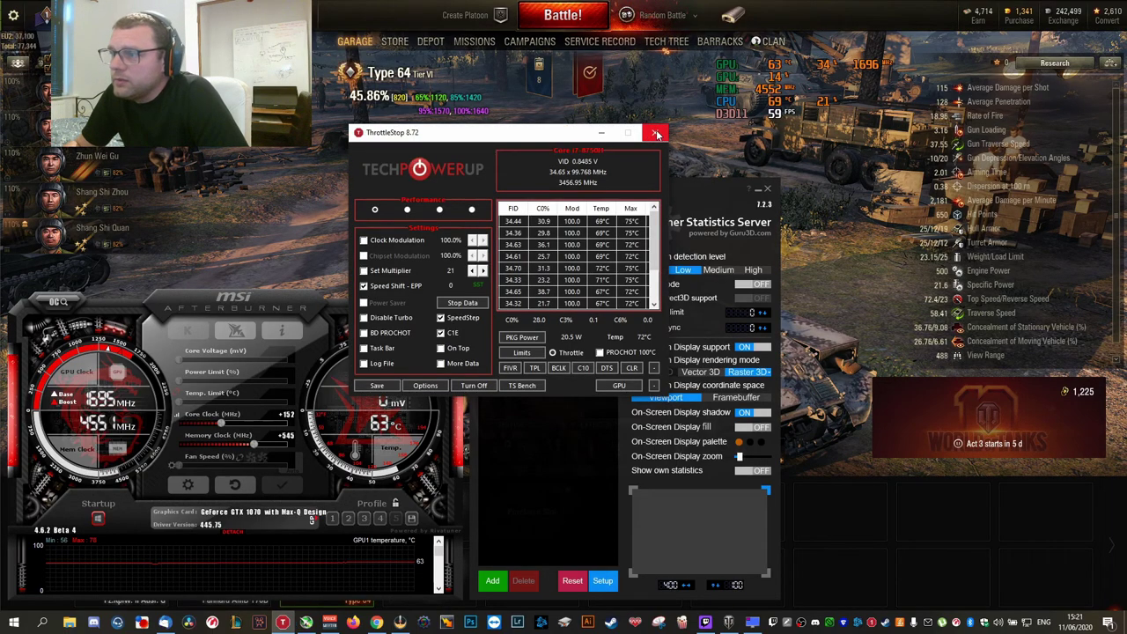
left_click(656, 133)
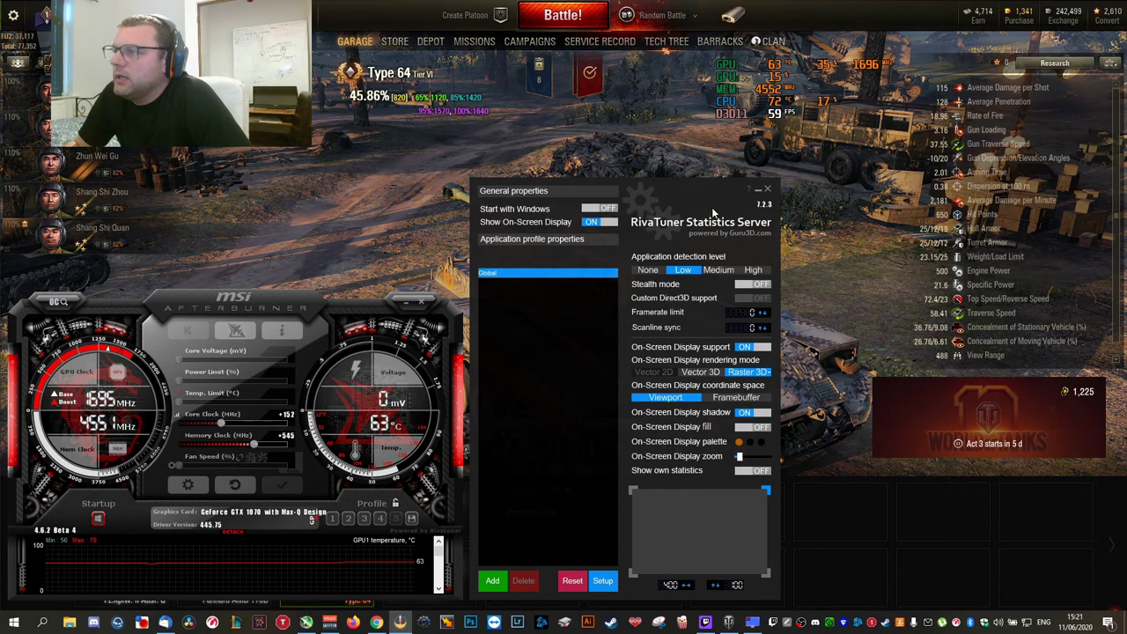
- Enable Start with Windows for RivaTuner Statistics Server, then close its window and reopen it from the notification area
left_click(599, 210)
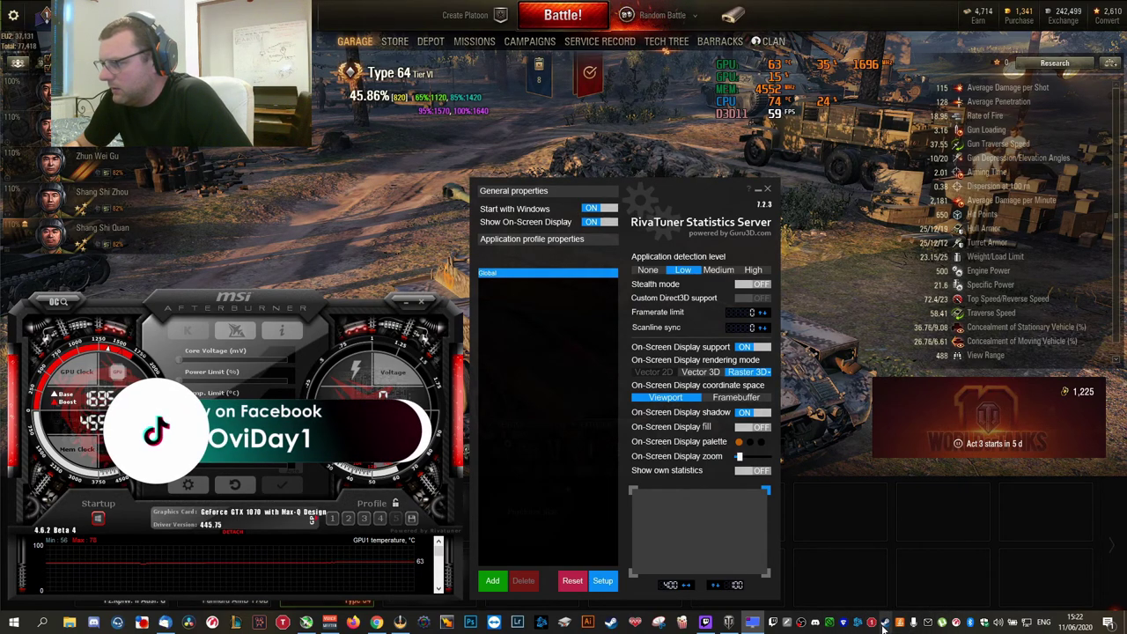
left_click(769, 191)
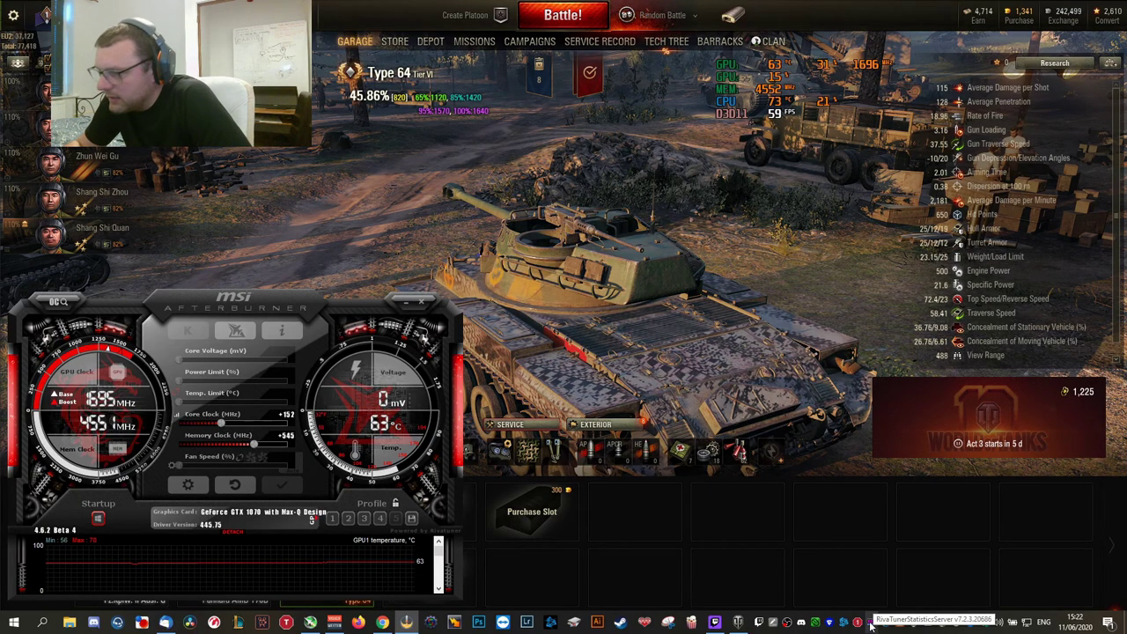
left_click(871, 624)
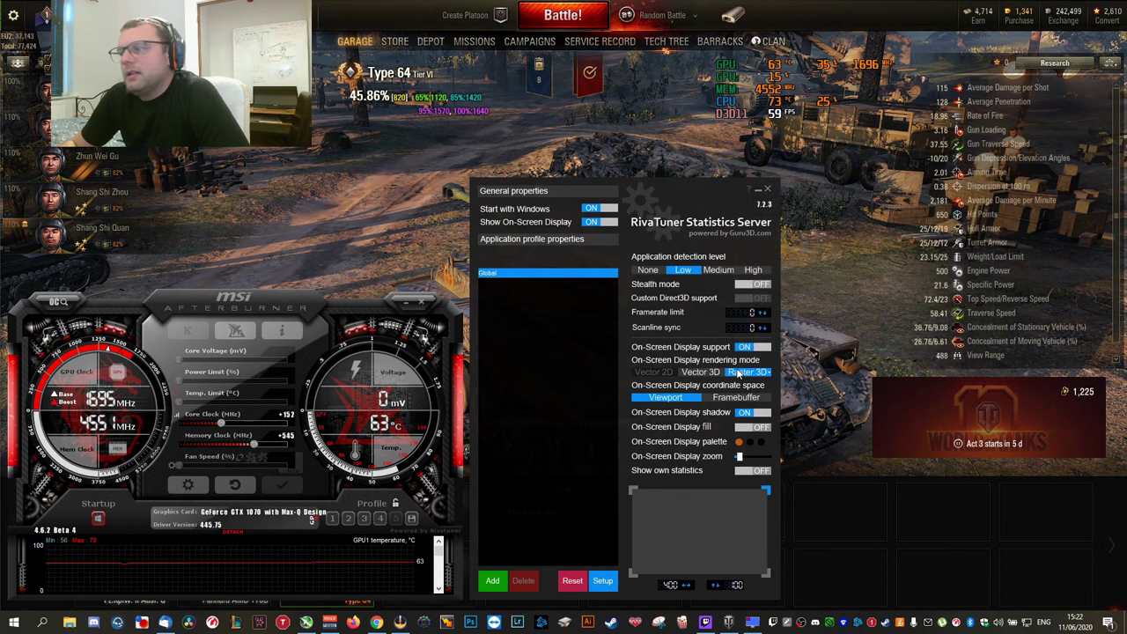
- Set the first On-Screen Display palette colour to red (RGB 255, 0, 0)
mouse_move(695, 369)
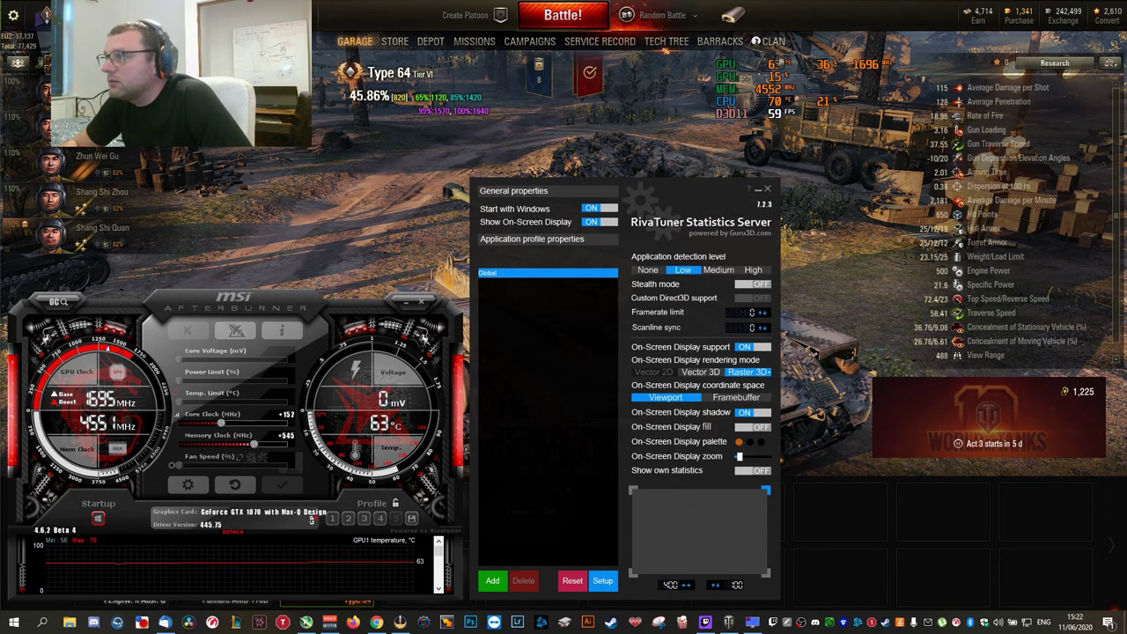
left_click(739, 442)
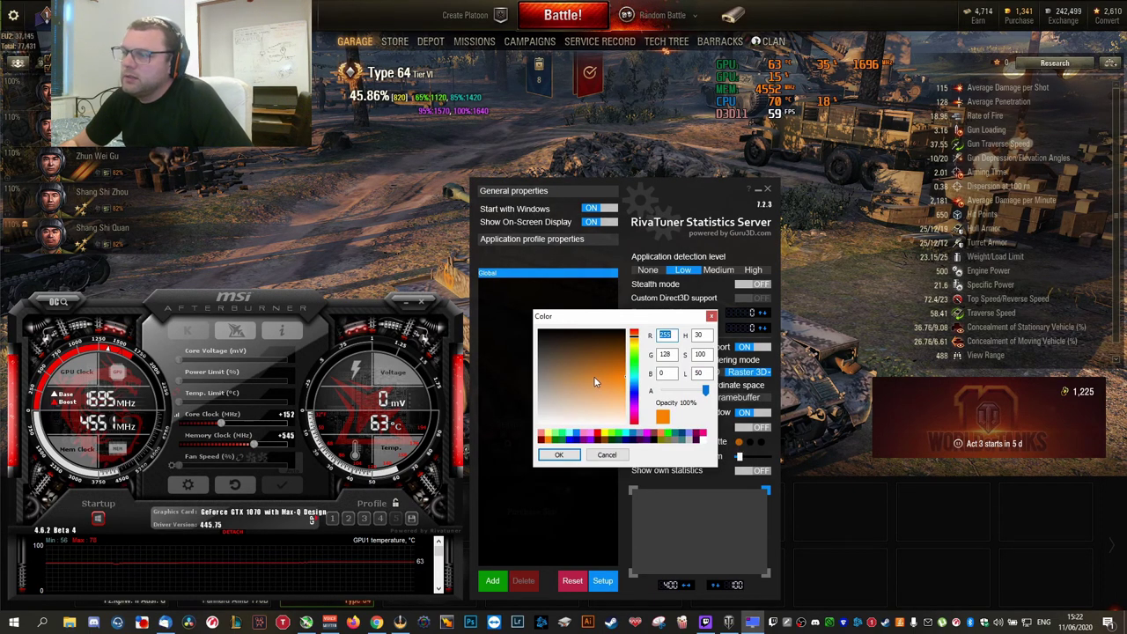
left_click_drag(613, 353, 614, 361)
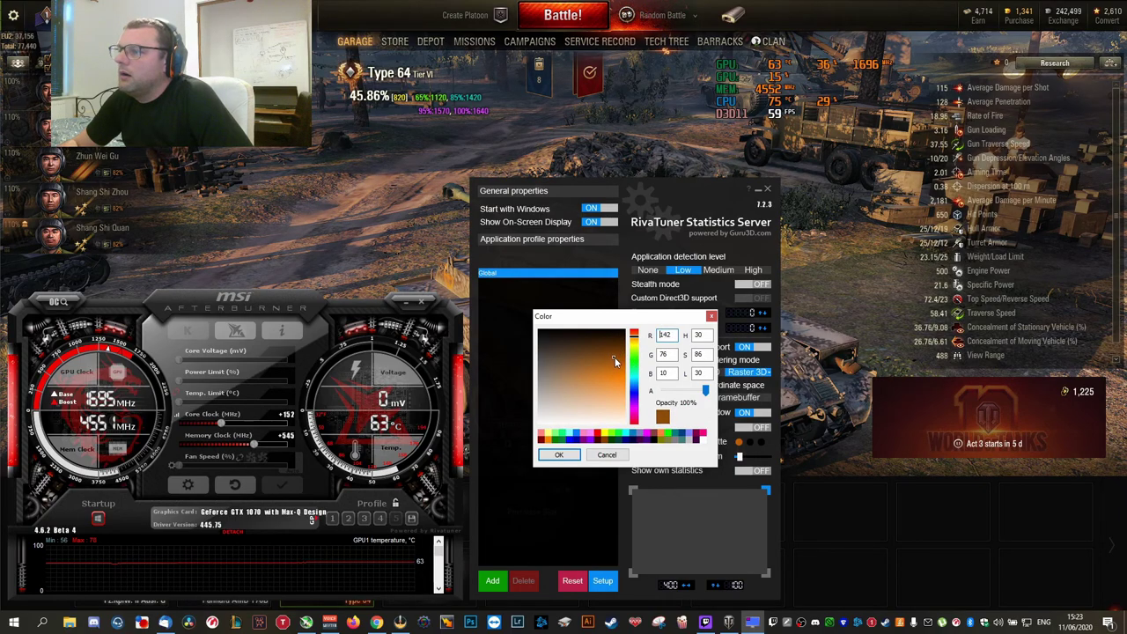
left_click(598, 435)
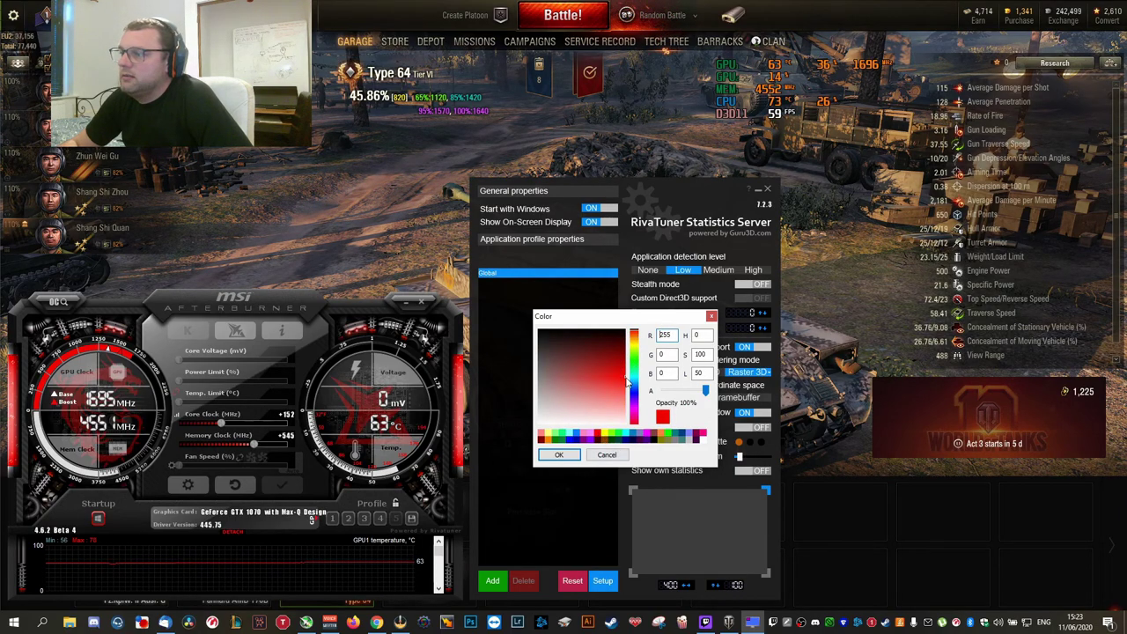
left_click(560, 453)
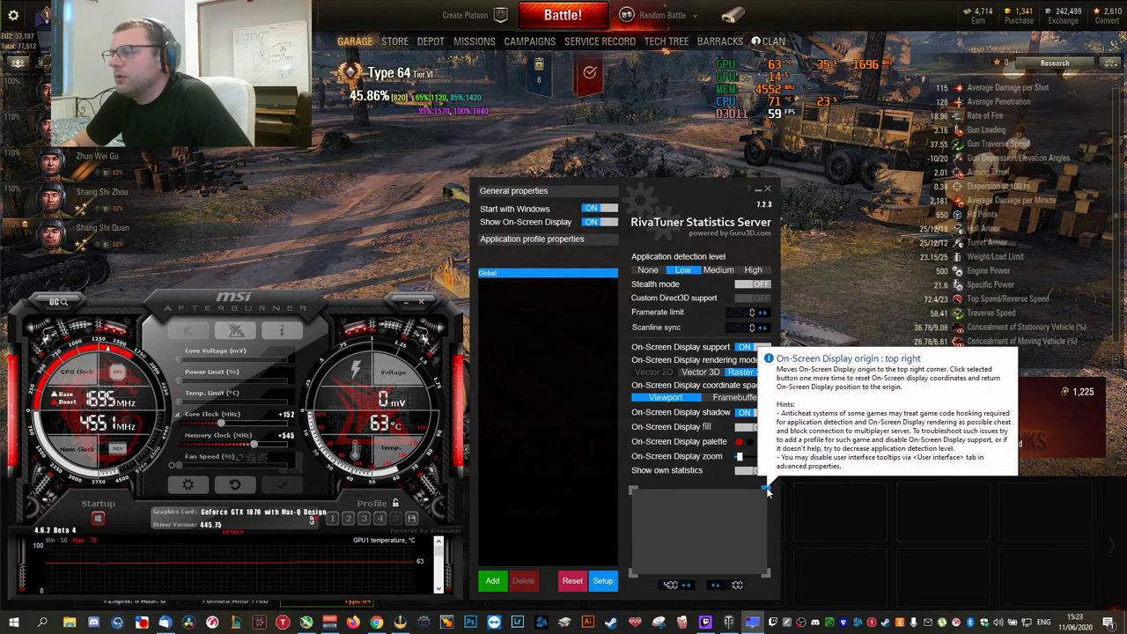
- Reset the on-screen display to its top-right origin and reposition the overlay to about 471, 105
left_click(678, 586)
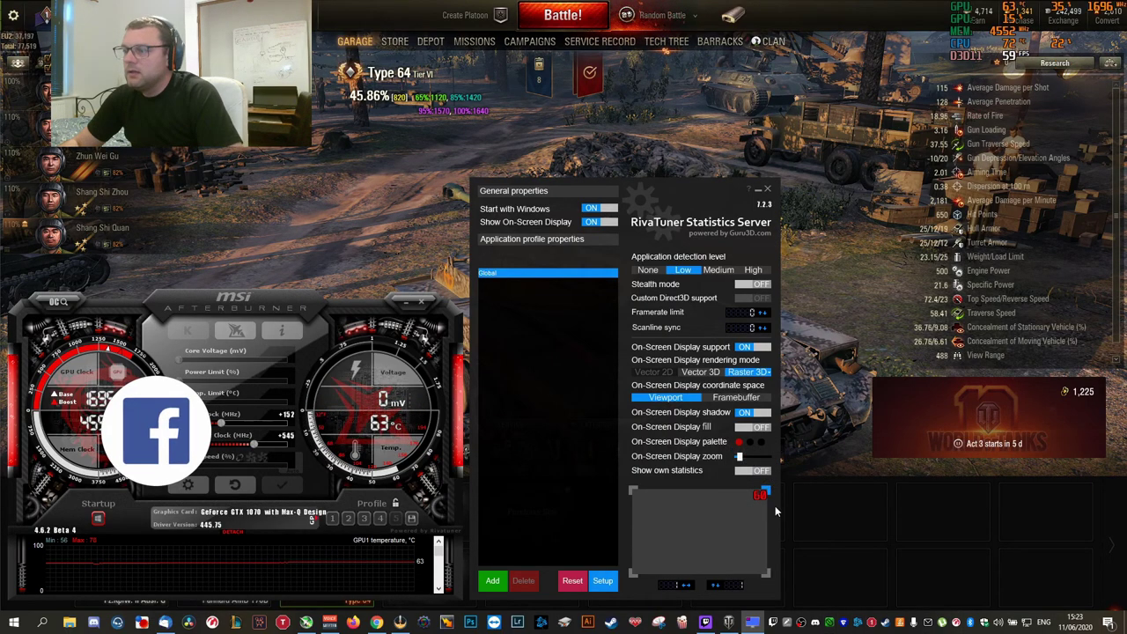
left_click_drag(768, 499, 645, 571)
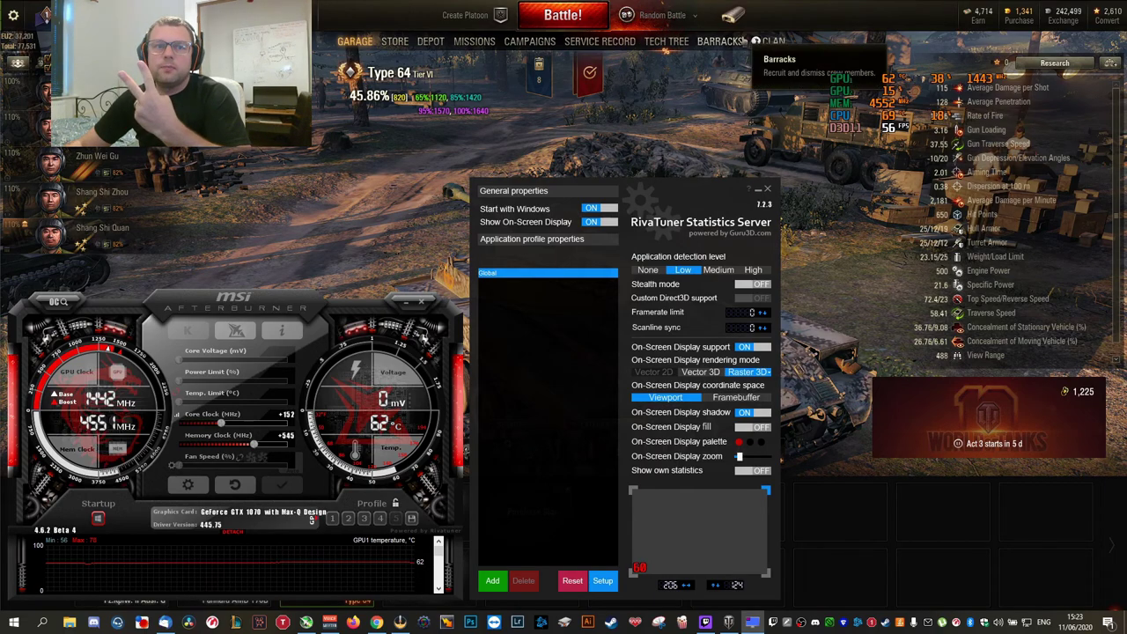
mouse_move(642, 567)
left_mouse_down()
mouse_move(653, 532)
mouse_move(687, 523)
mouse_move(667, 541)
mouse_move(541, 563)
mouse_move(487, 552)
left_mouse_up()
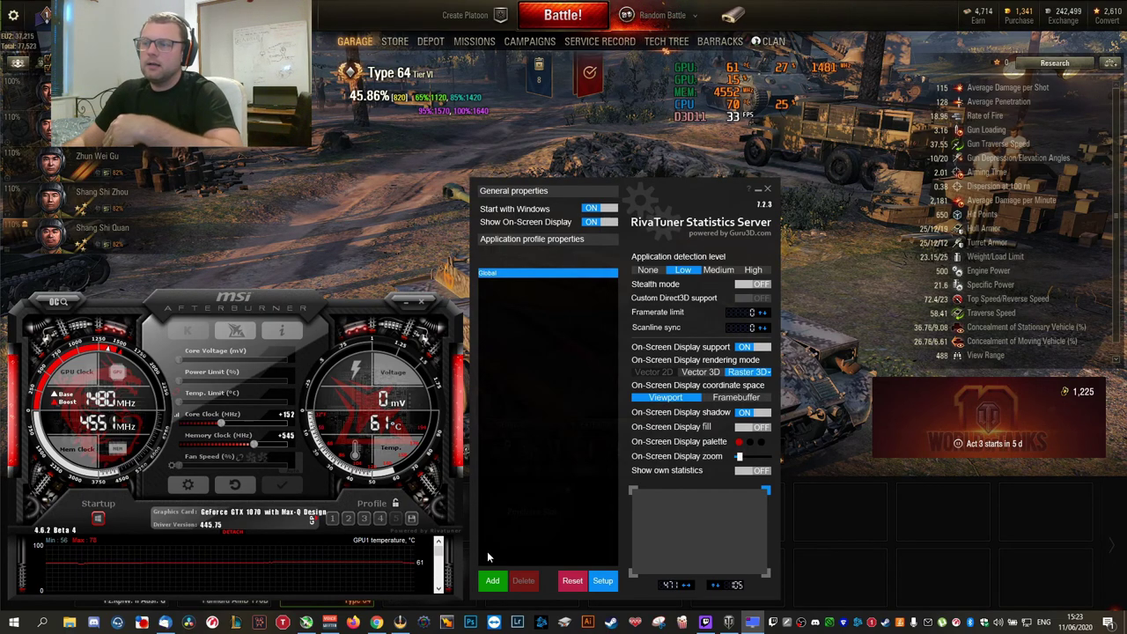
- Reposition the on-screen display overlay to 400, 100, keeping the top-right corner as its origin
mouse_move(487, 551)
left_mouse_down()
mouse_move(649, 550)
mouse_move(676, 517)
left_mouse_up()
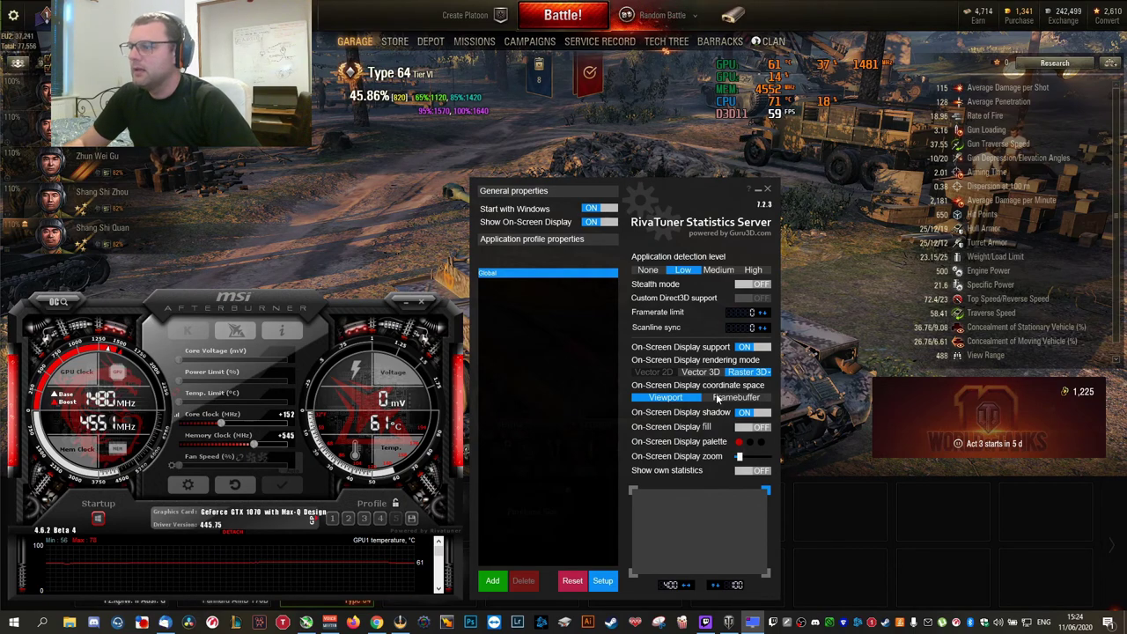
left_click_drag(752, 458, 746, 460)
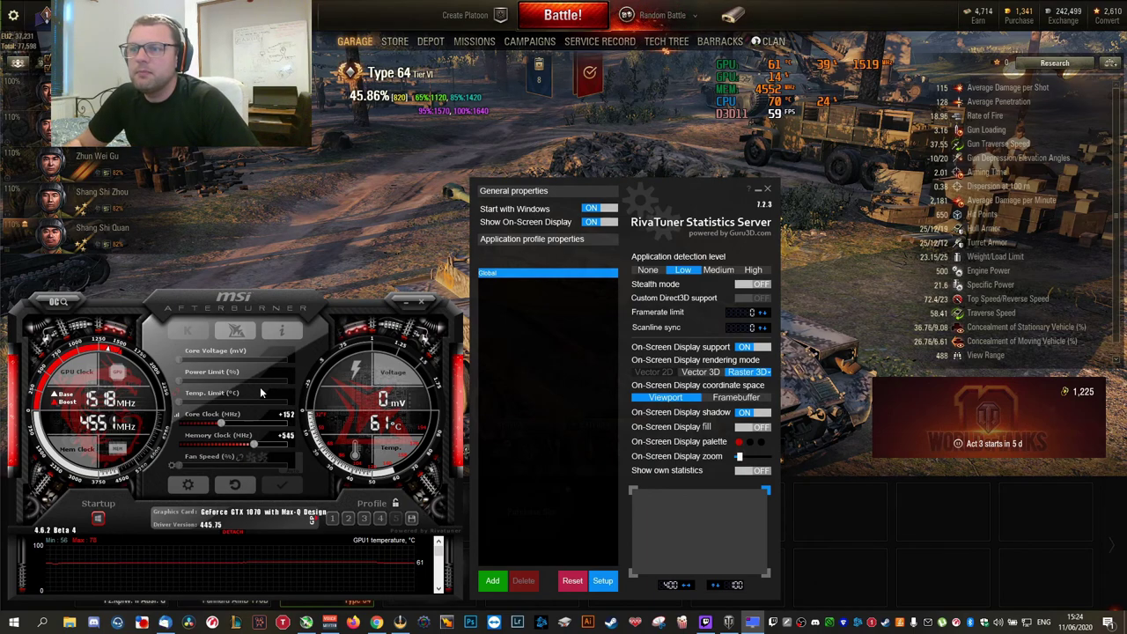
- Examine the General and User Interface settings in the RivaTuner Statistics Server properties
left_click(603, 583)
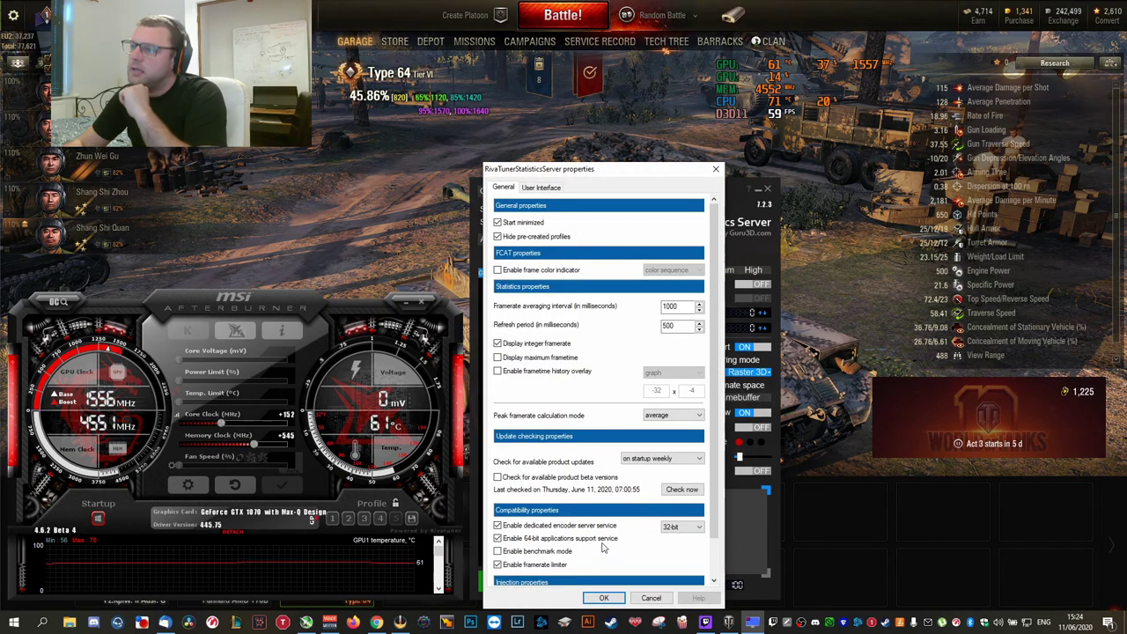
left_click(543, 187)
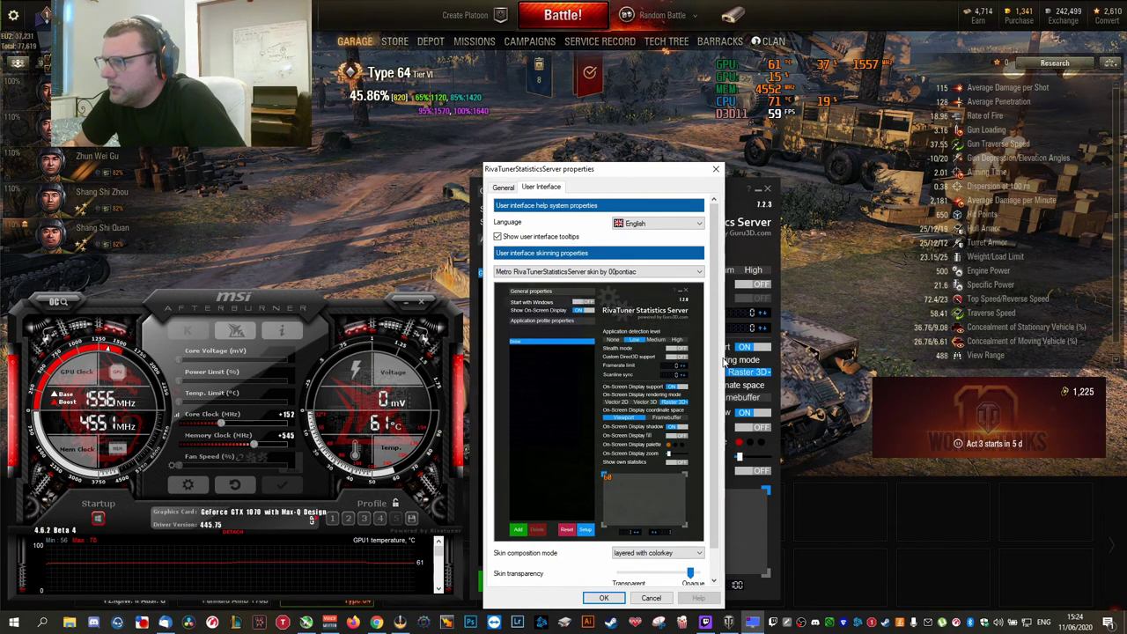
scroll(719, 384, "down", 1)
scroll(717, 440, "up", 1)
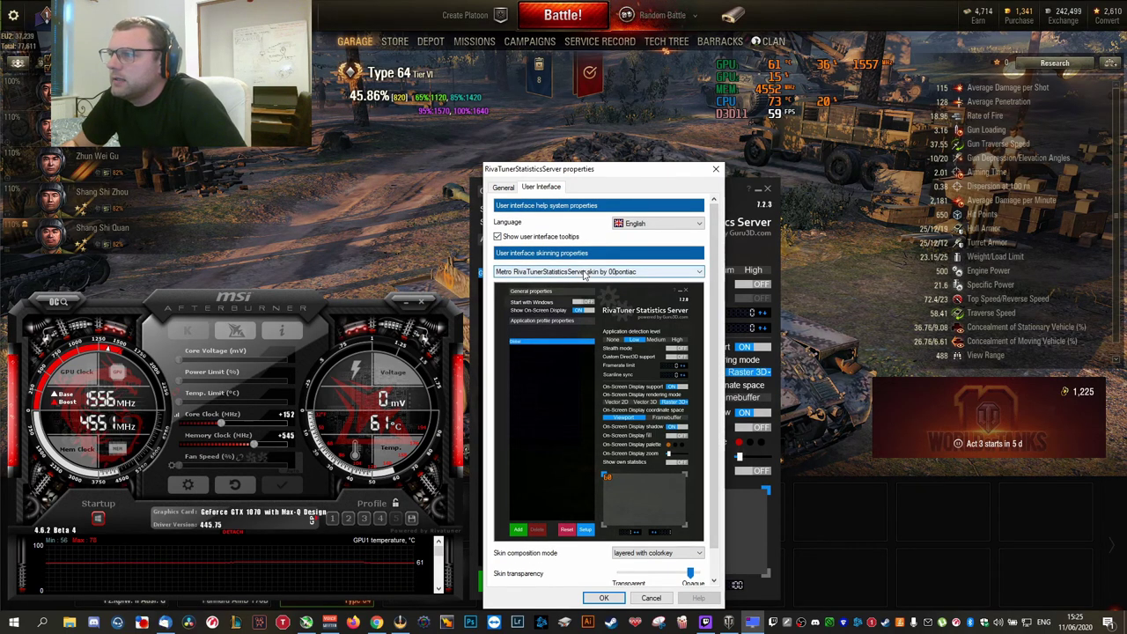
left_click(503, 188)
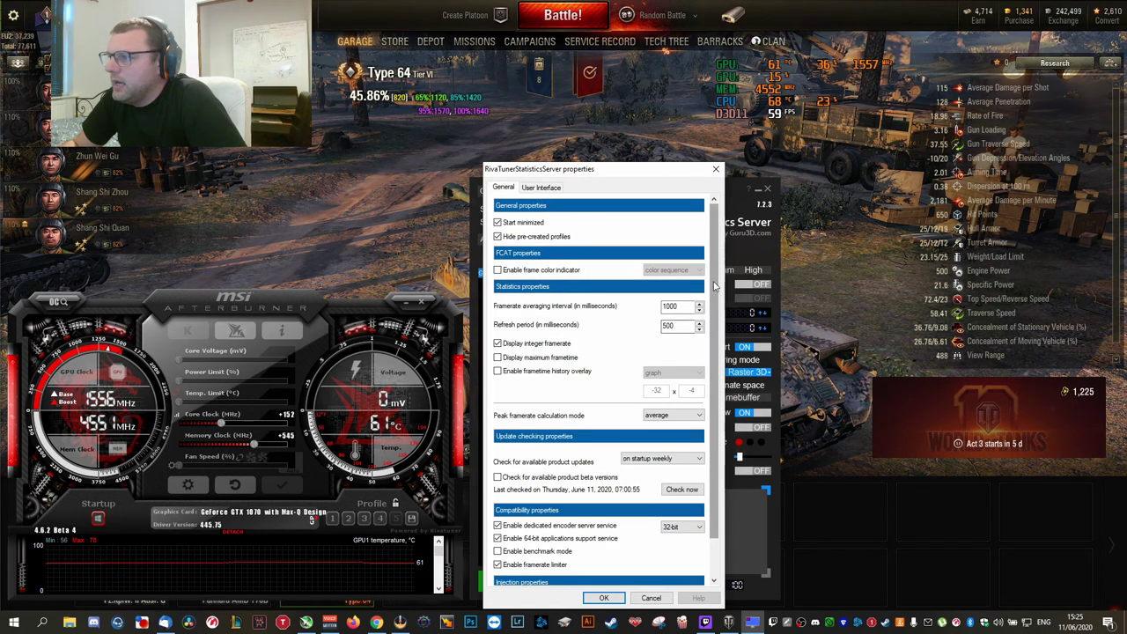
scroll(713, 419, "down", 2)
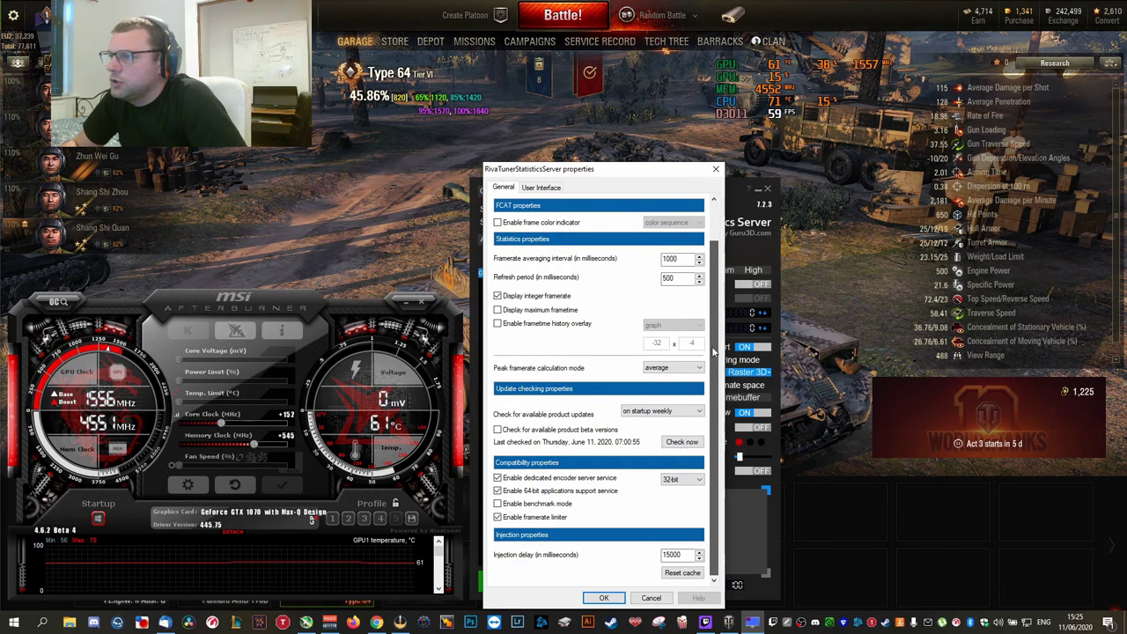
scroll(714, 282, "up", 2)
scroll(714, 251, "down", 2)
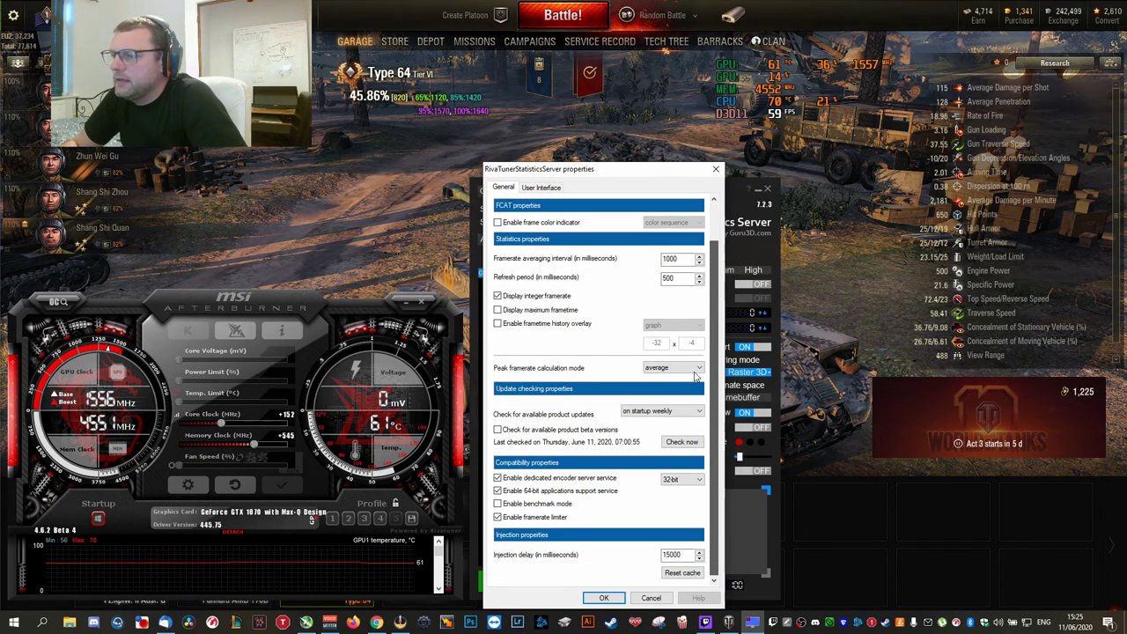
scroll(701, 339, "up", 2)
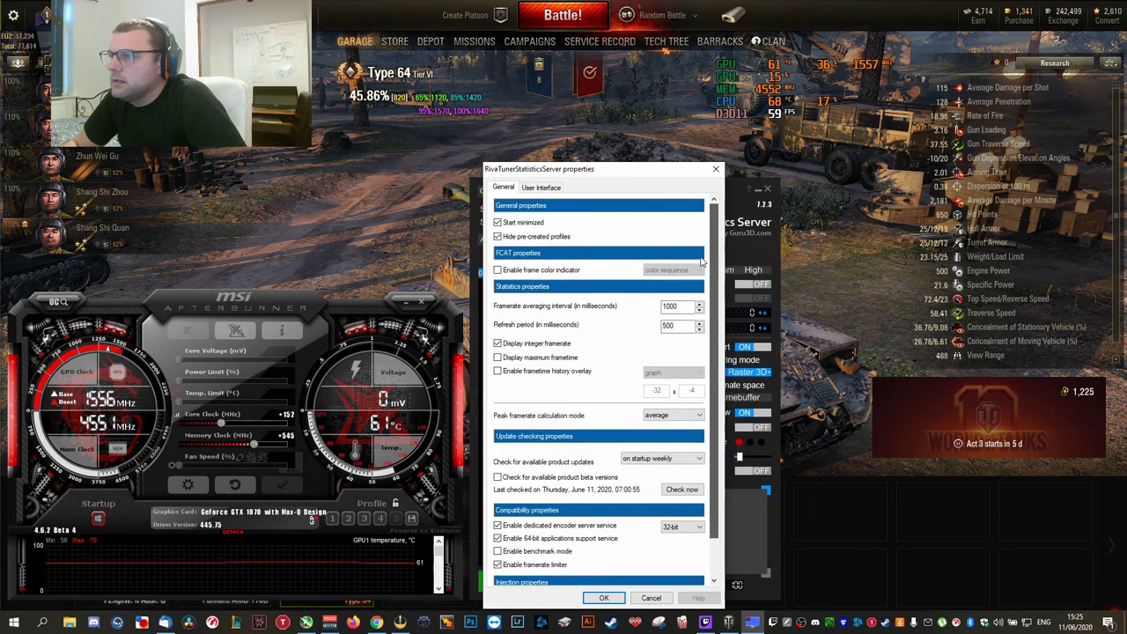
- Accept the RivaTuner Statistics Server properties with Start minimized enabled
left_click(498, 223)
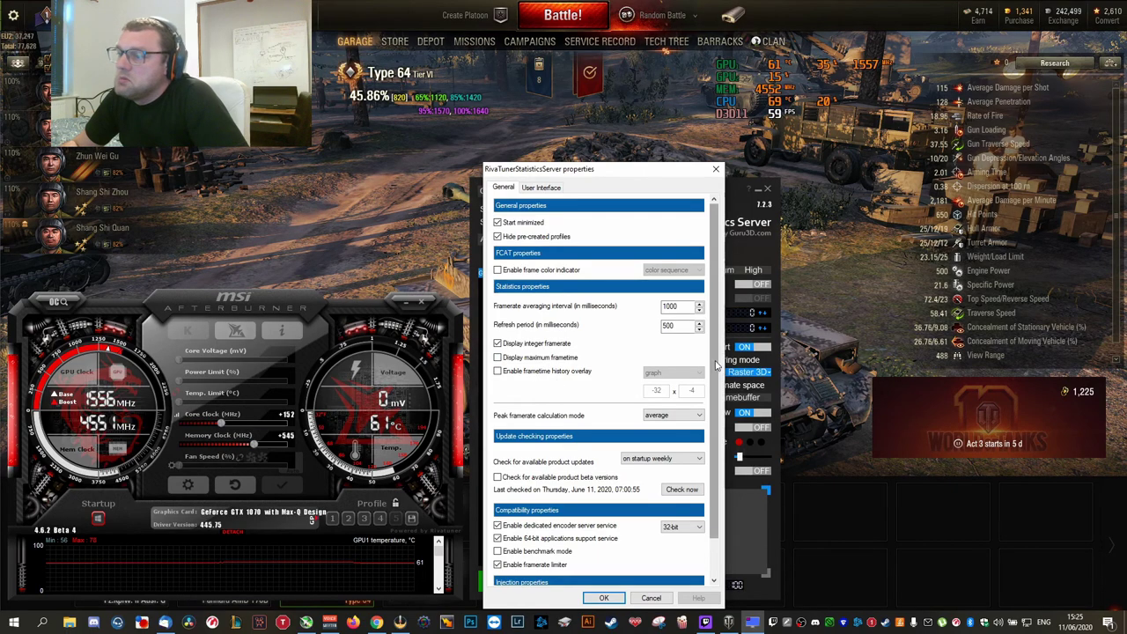
scroll(710, 377, "down", 2)
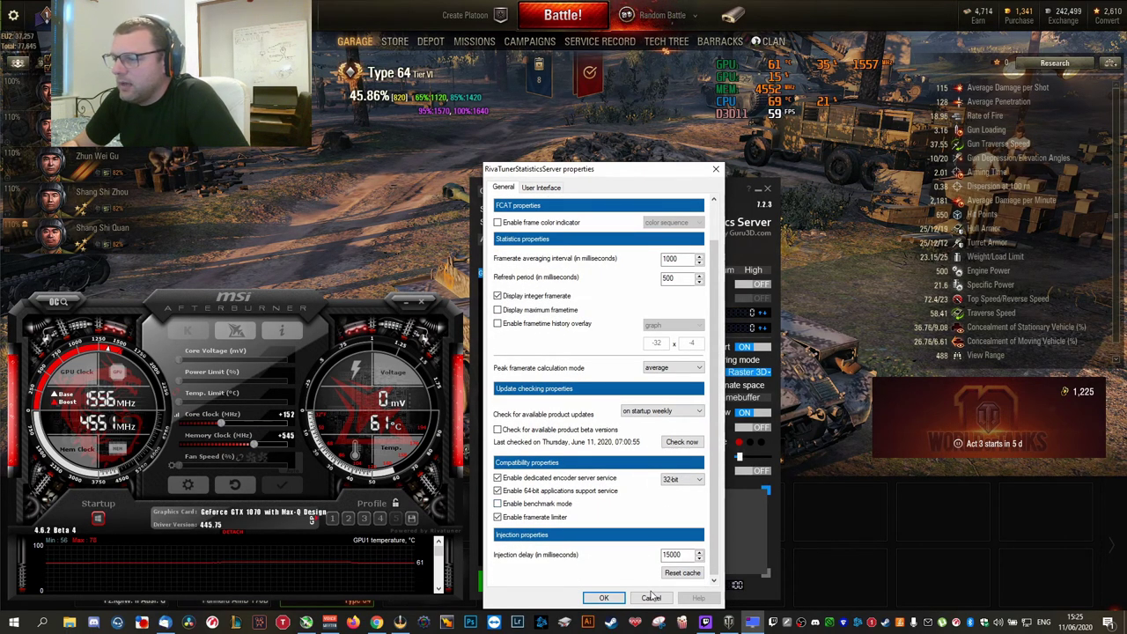
left_click(604, 598)
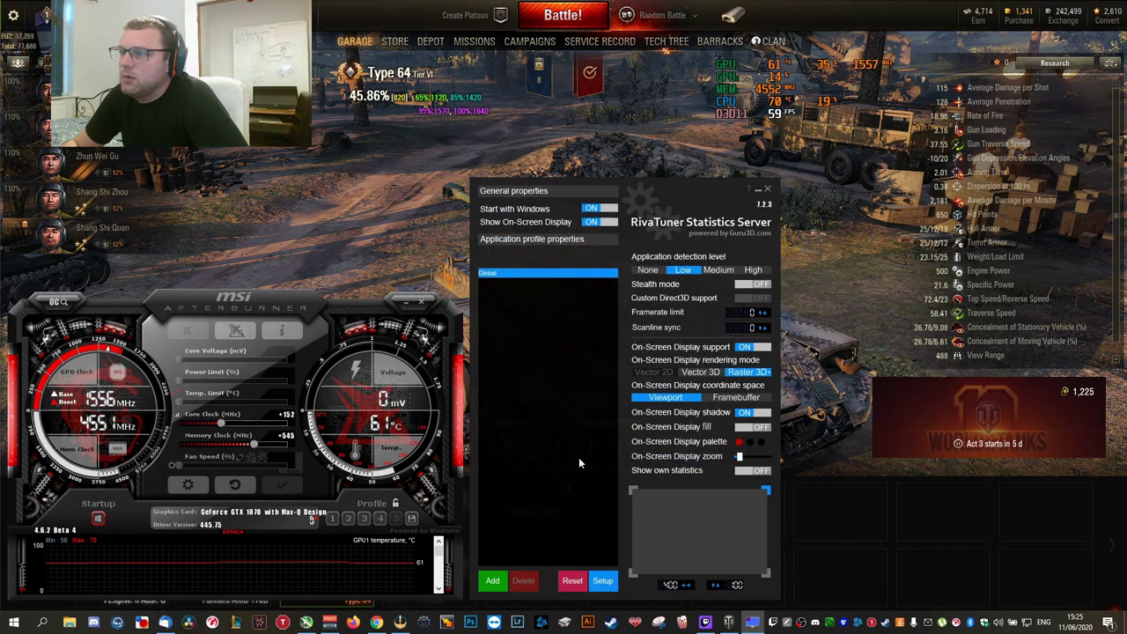
- Close the RivaTuner Statistics Server window and move the MSI Afterburner window to the middle of the screen
left_click(768, 191)
left_click_drag(286, 311, 572, 143)
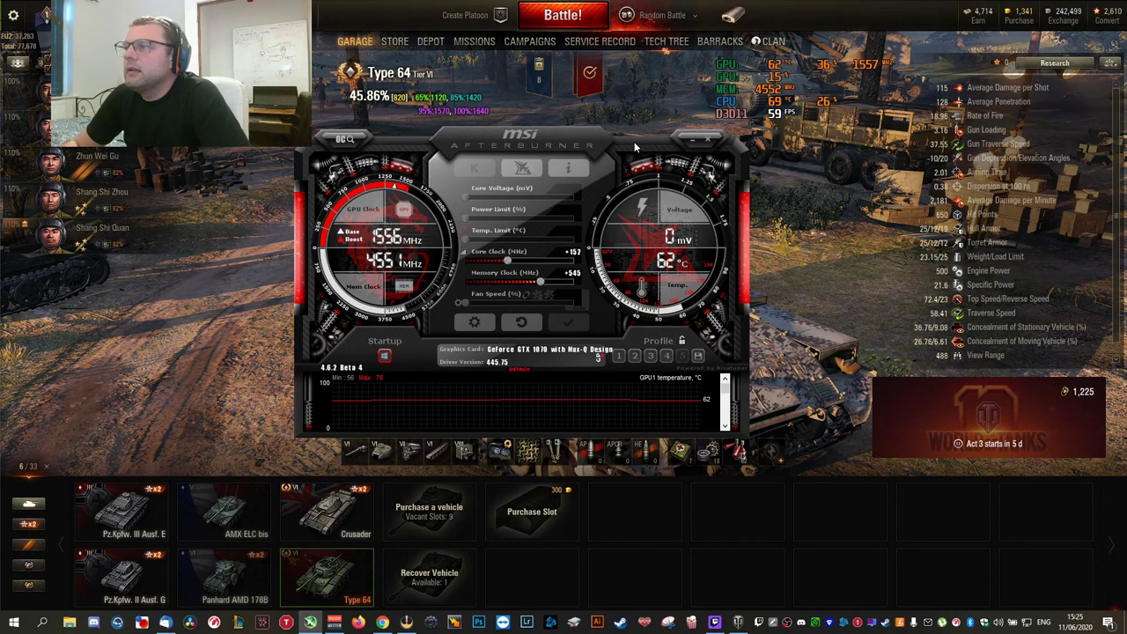
left_click_drag(633, 141, 622, 136)
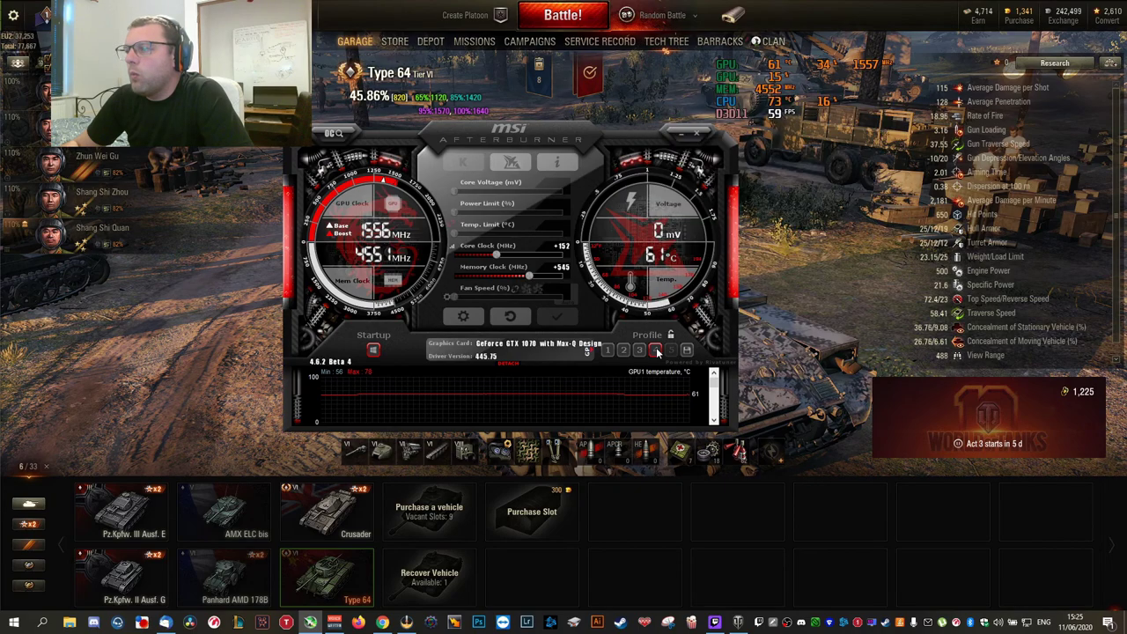
- With profile 4 loaded, try a core clock offset of -219 MHz and reset the GPU settings to their defaults
left_click(657, 352)
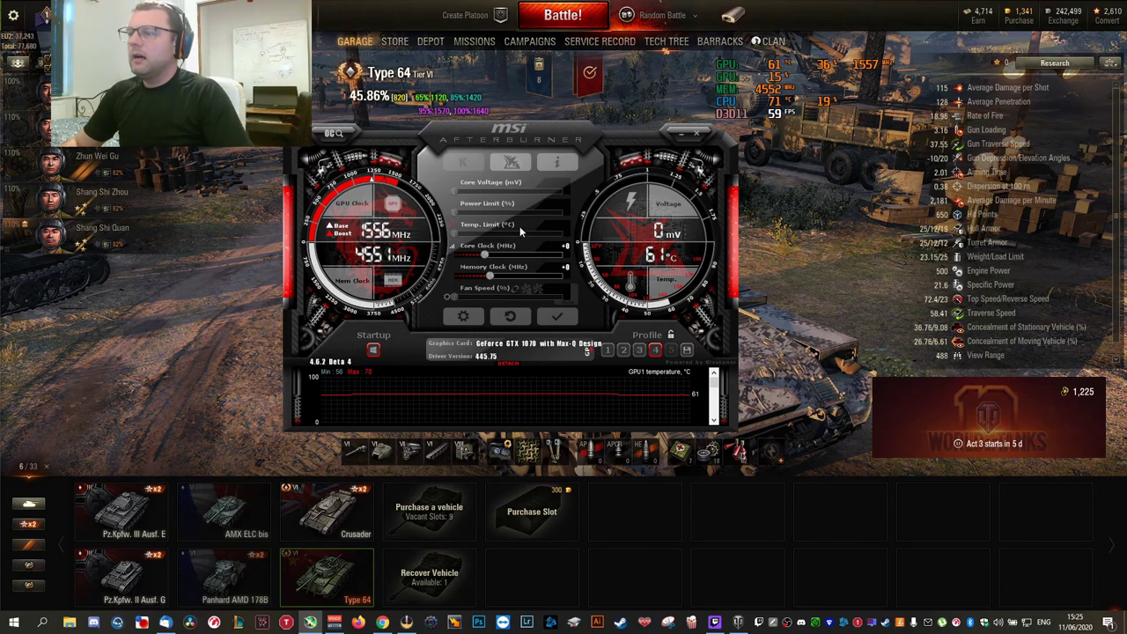
left_click_drag(590, 143, 553, 115)
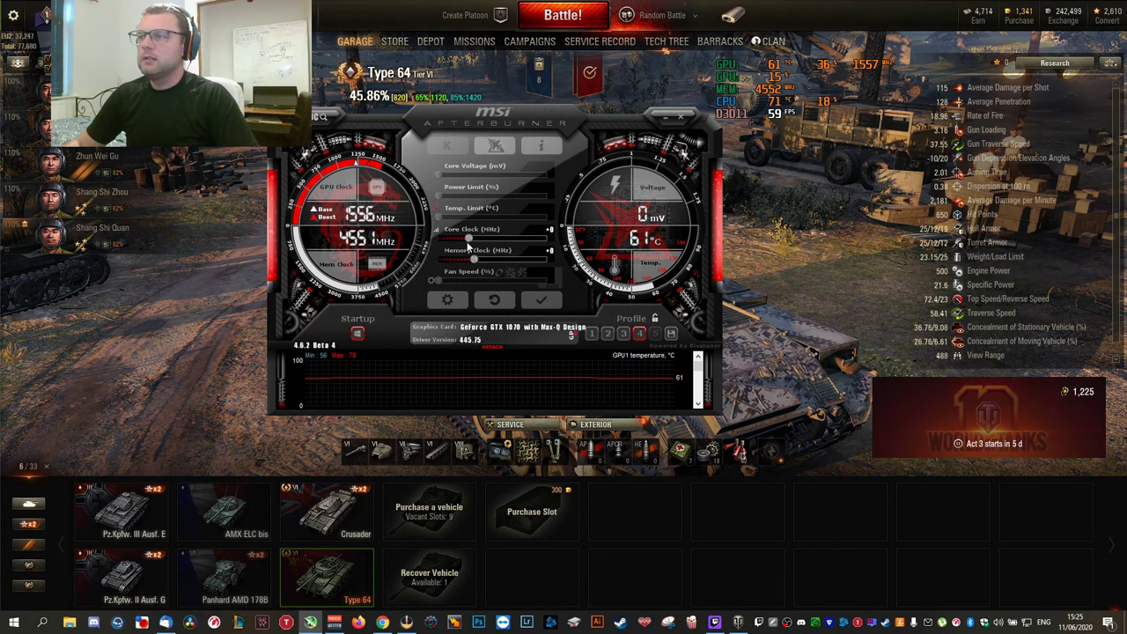
left_click_drag(489, 243, 454, 250)
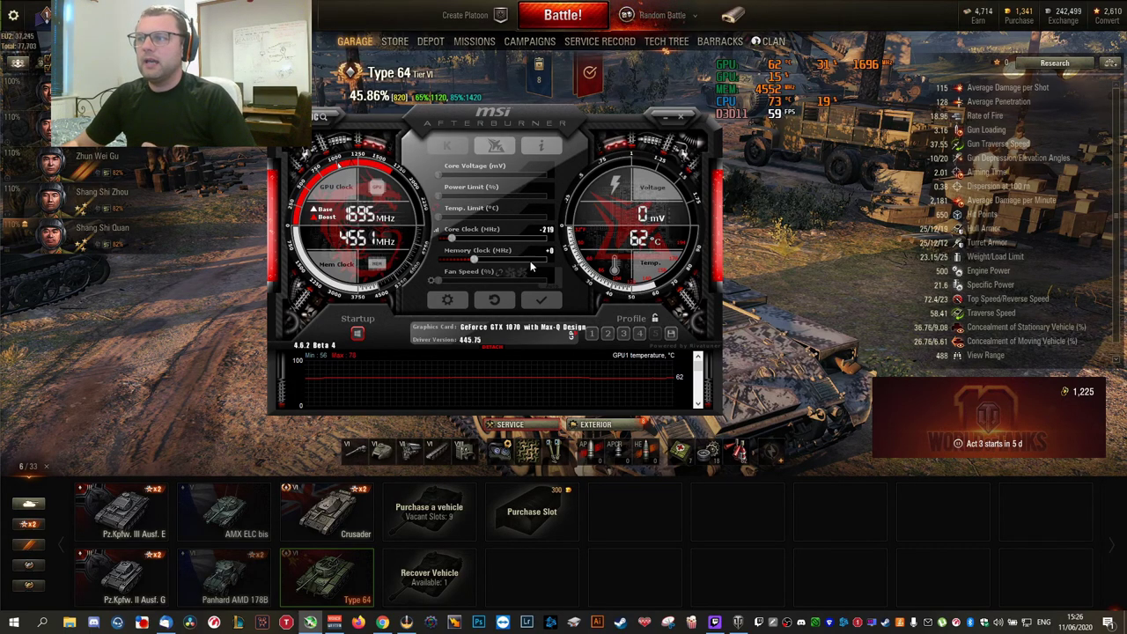
left_click(495, 301)
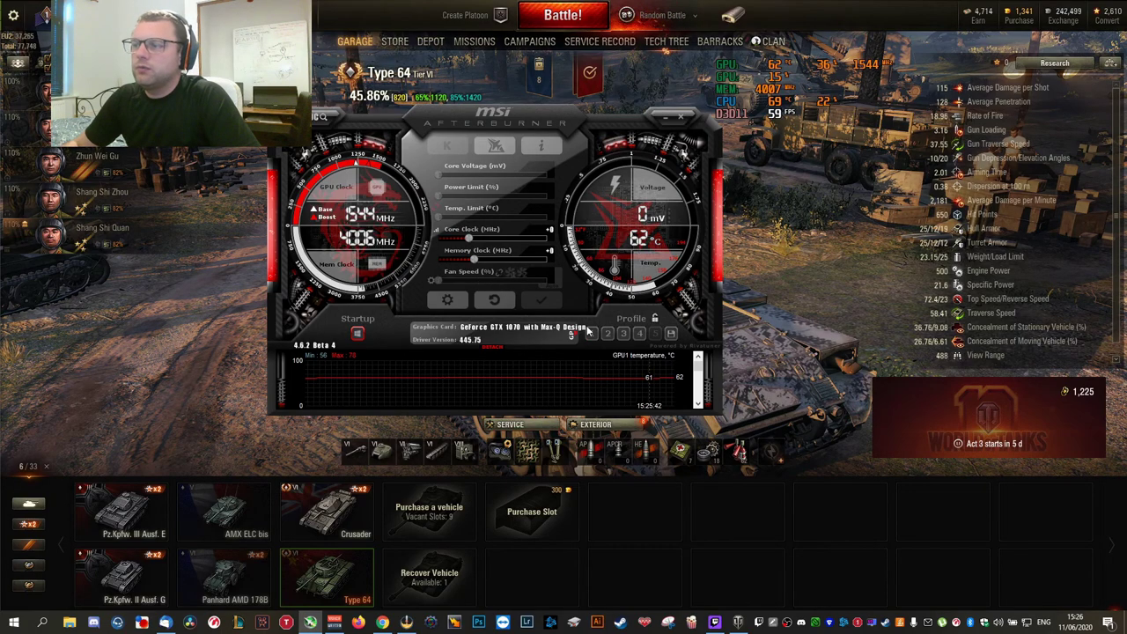
- Load saved profiles 1, 2 and 3 in turn to compare their core and memory clock offsets
left_click(624, 335)
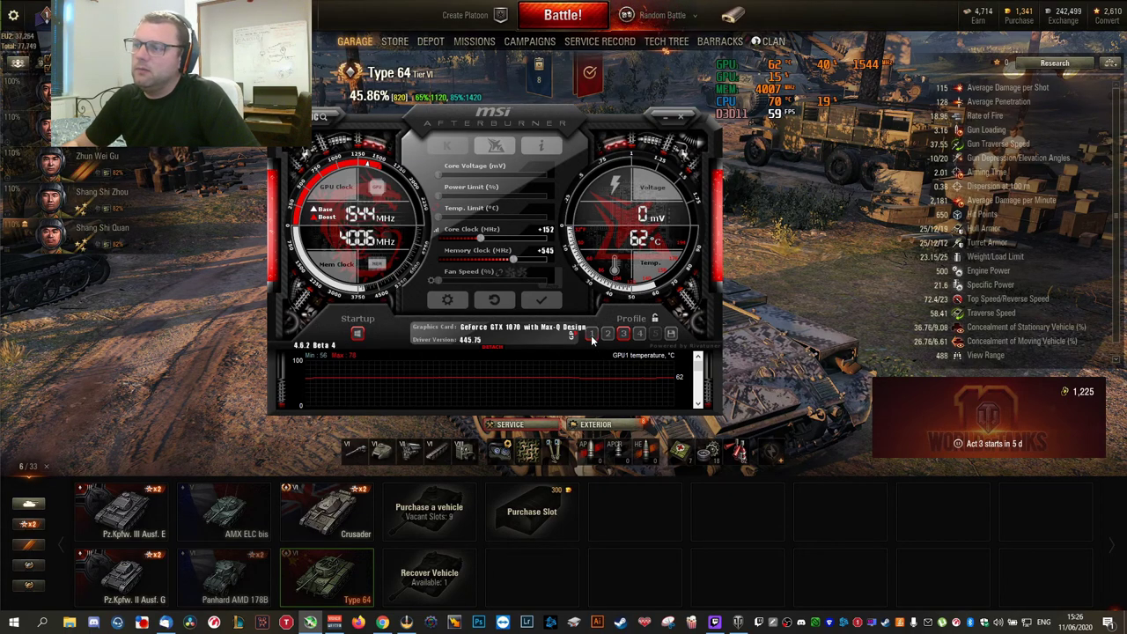
left_click(593, 336)
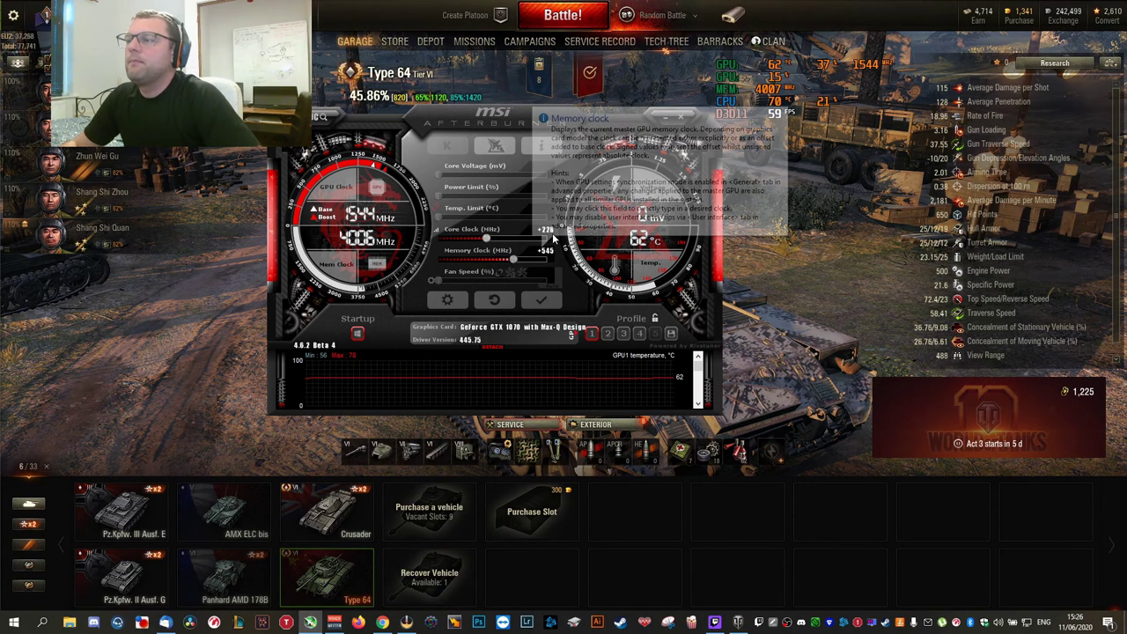
left_click(608, 333)
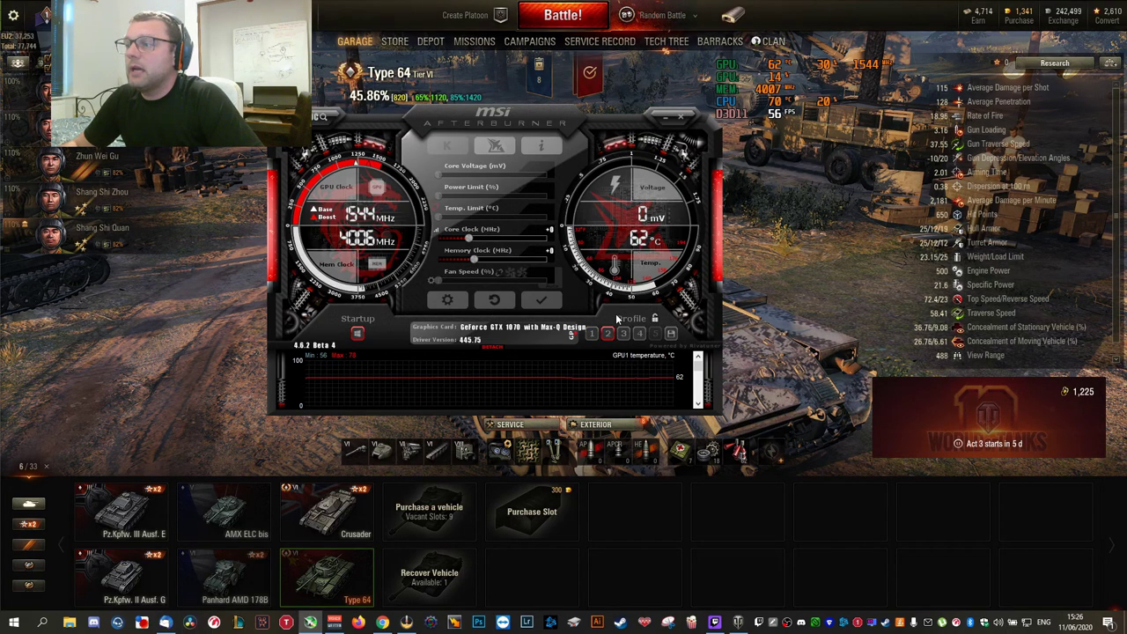
left_click(623, 333)
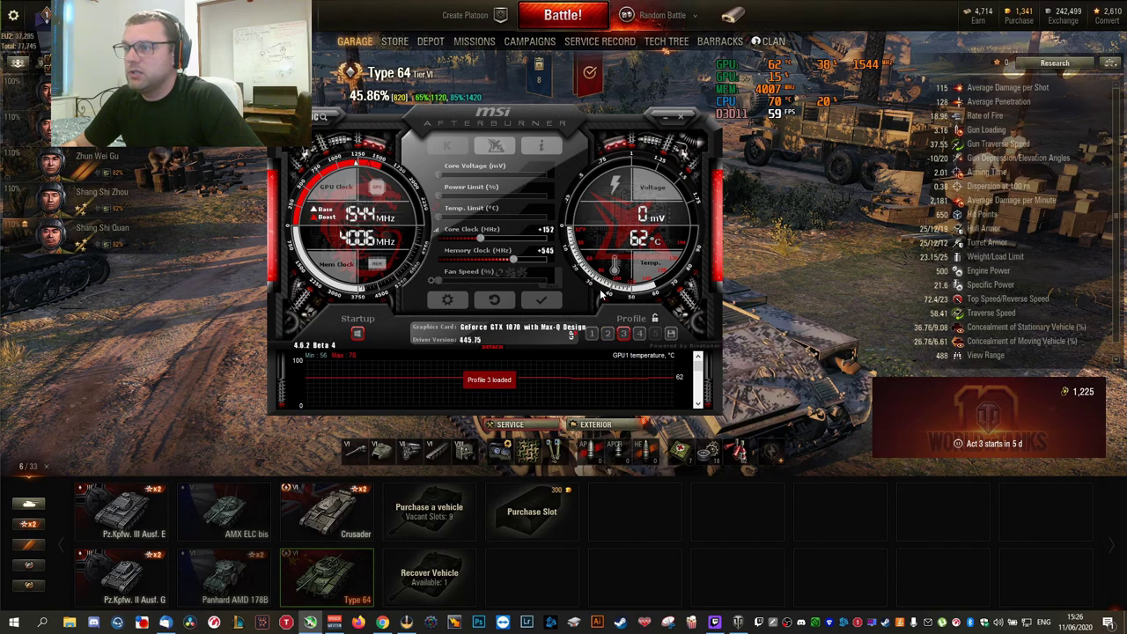
left_click(608, 333)
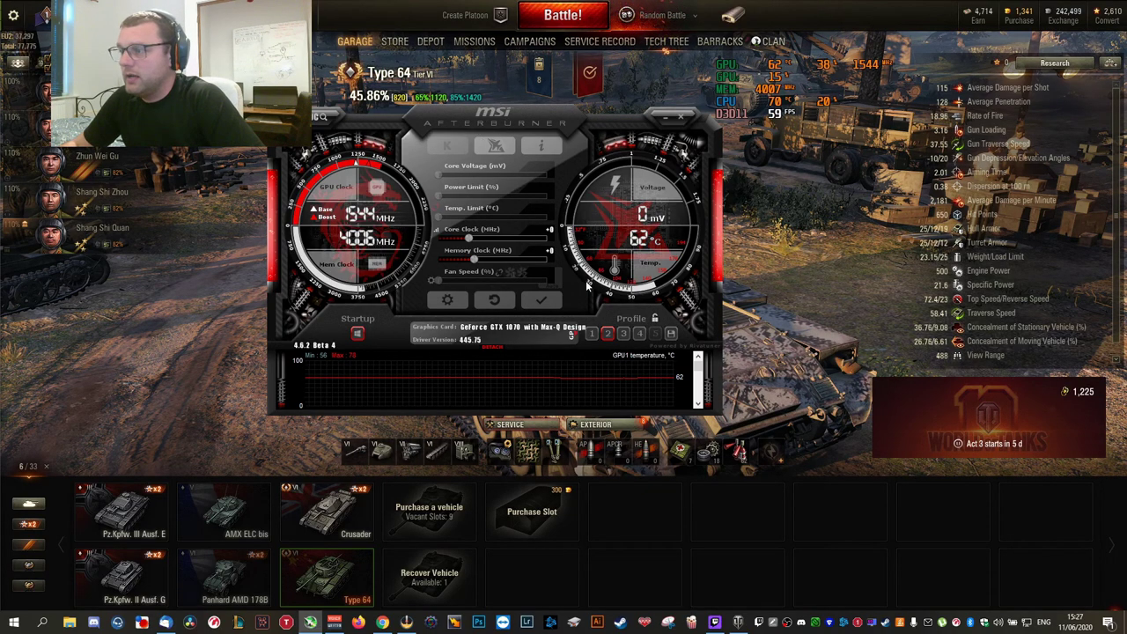
- From profile 4, try lowering the 1243 mV point to 1802 MHz in the voltage/frequency curve editor, then close the editor
left_click(640, 334)
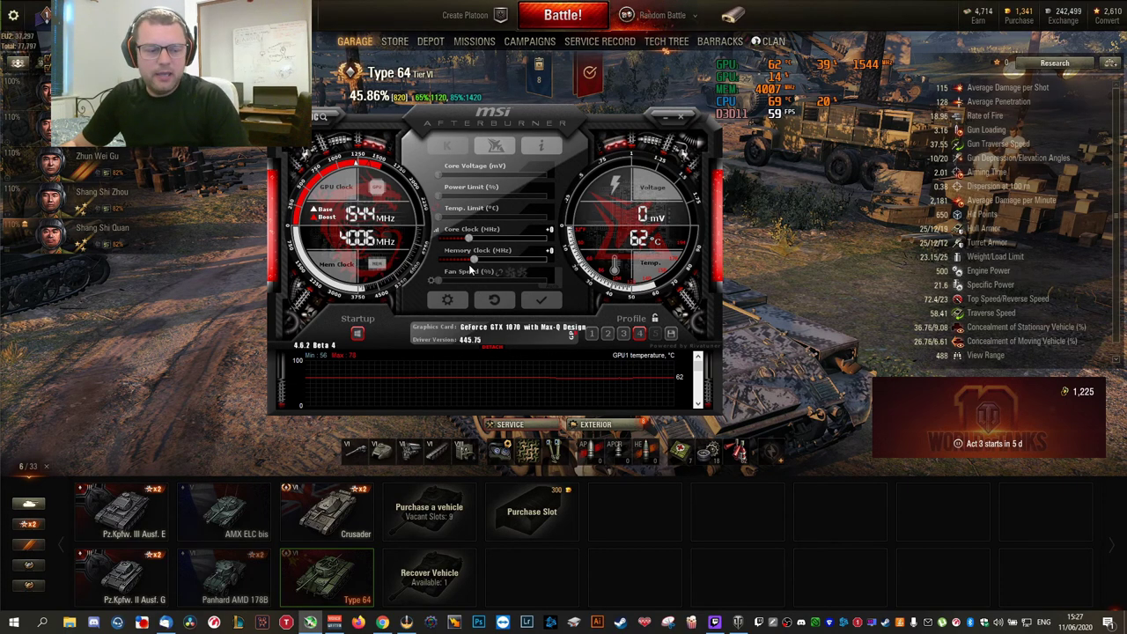
key("ctrl+f")
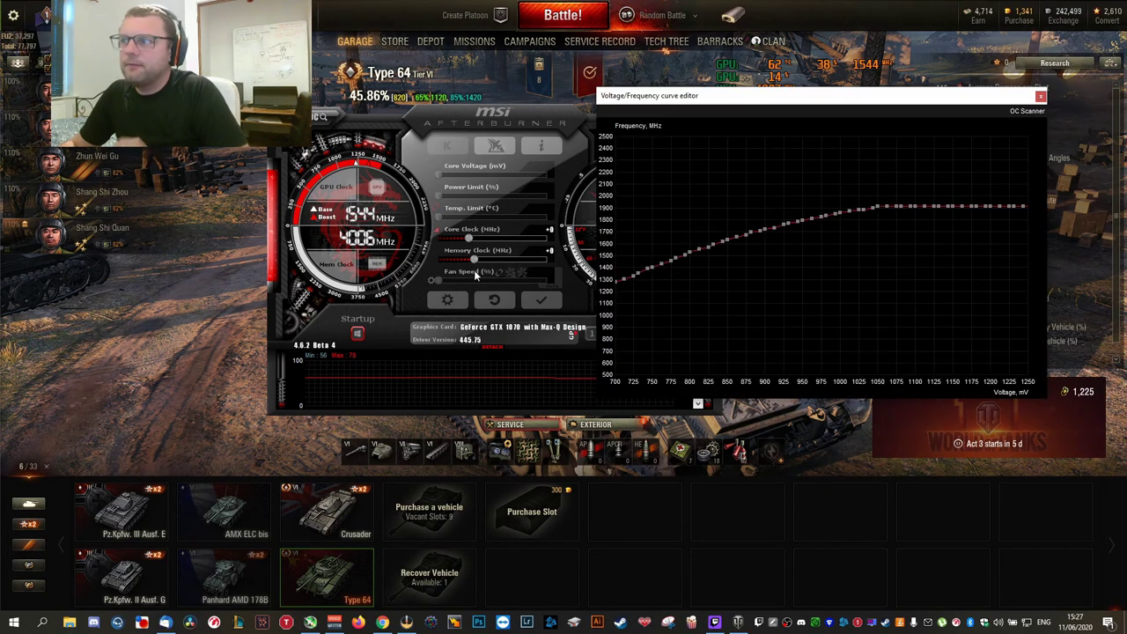
left_click_drag(809, 102, 668, 105)
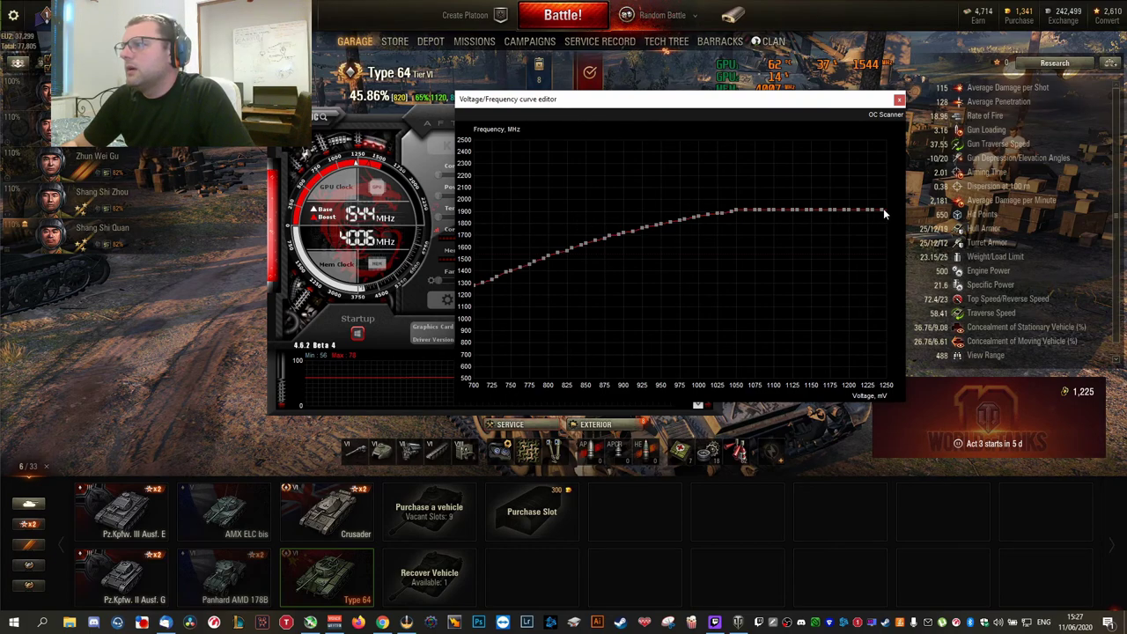
left_click_drag(883, 209, 882, 227)
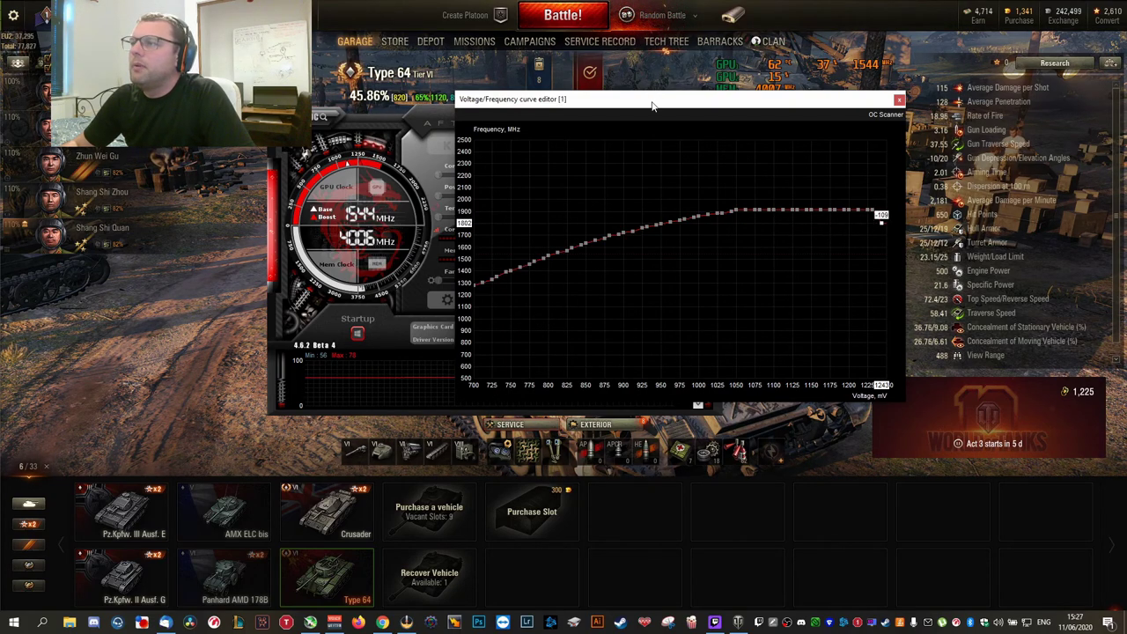
left_click_drag(653, 105, 465, 100)
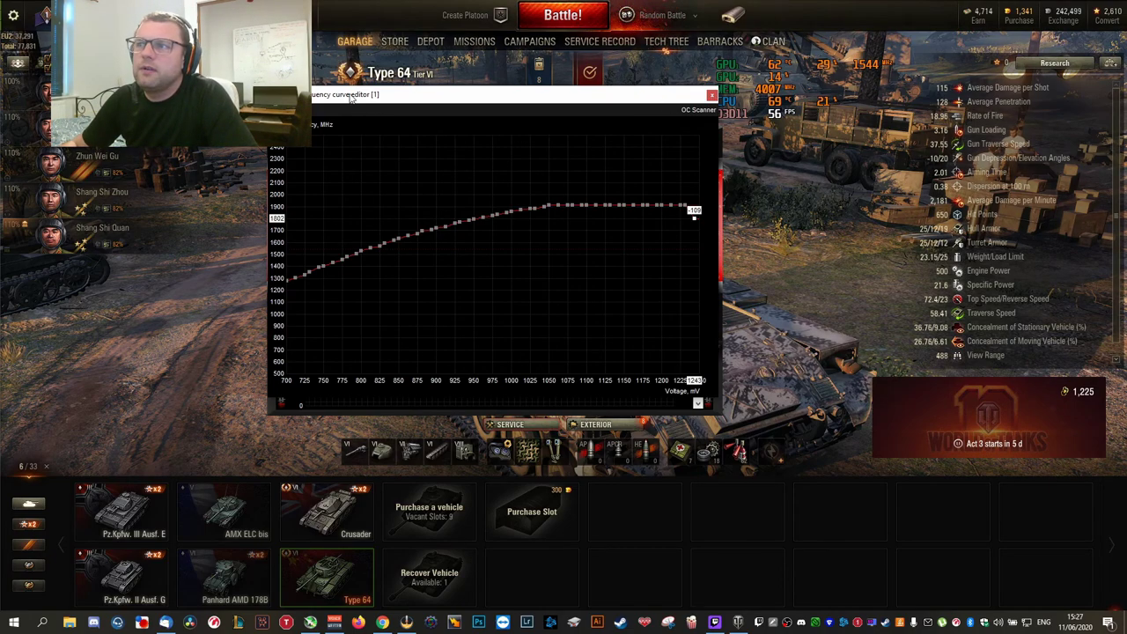
left_click(710, 95)
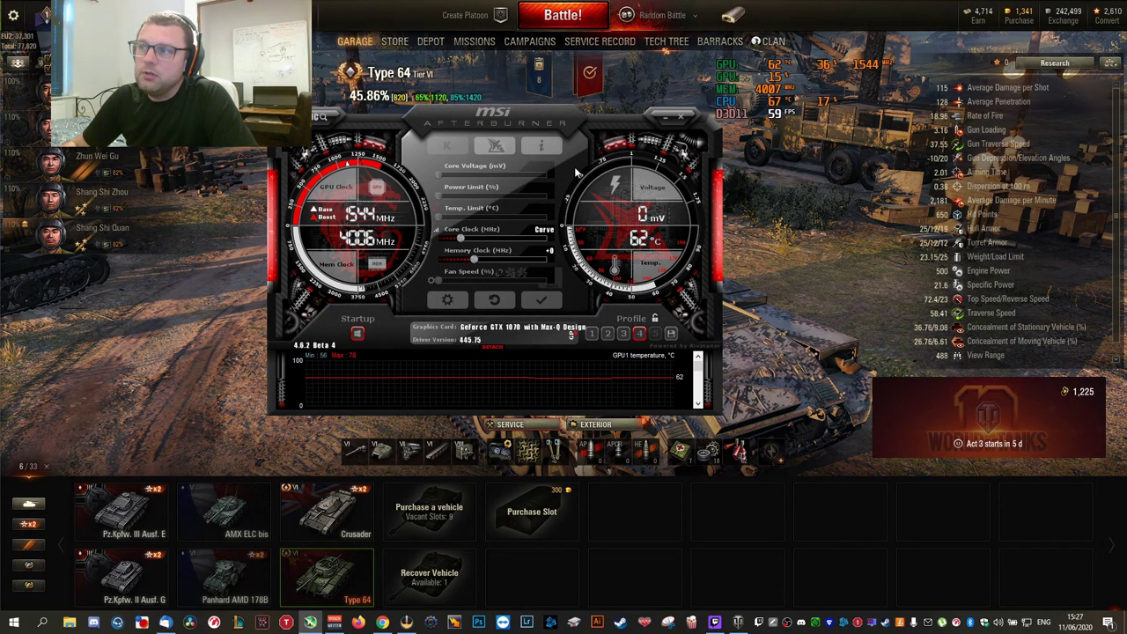
- Load and apply profile 3 with core clock +152 MHz and memory clock +545 MHz, then close the MSI Afterburner window
left_click_drag(577, 139, 595, 124)
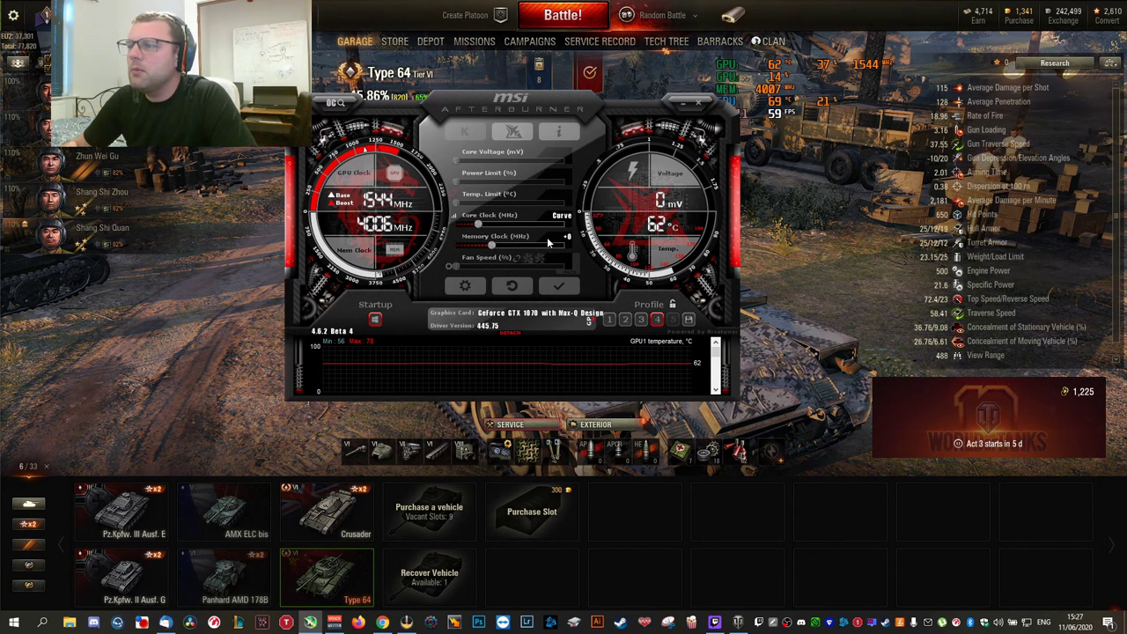
left_click(641, 319)
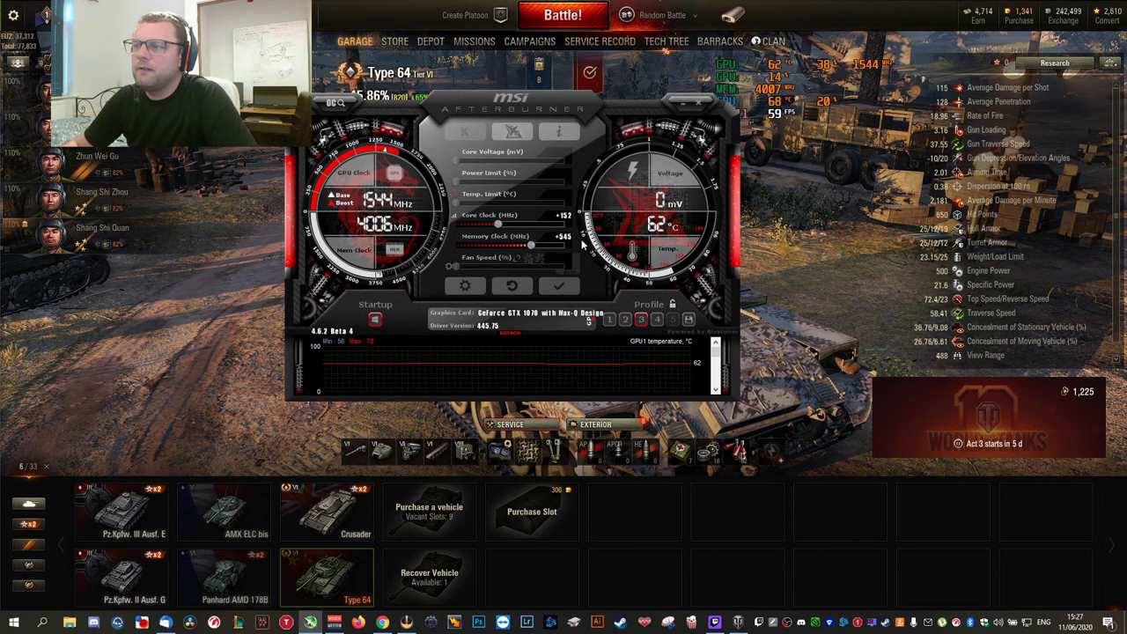
left_click(560, 286)
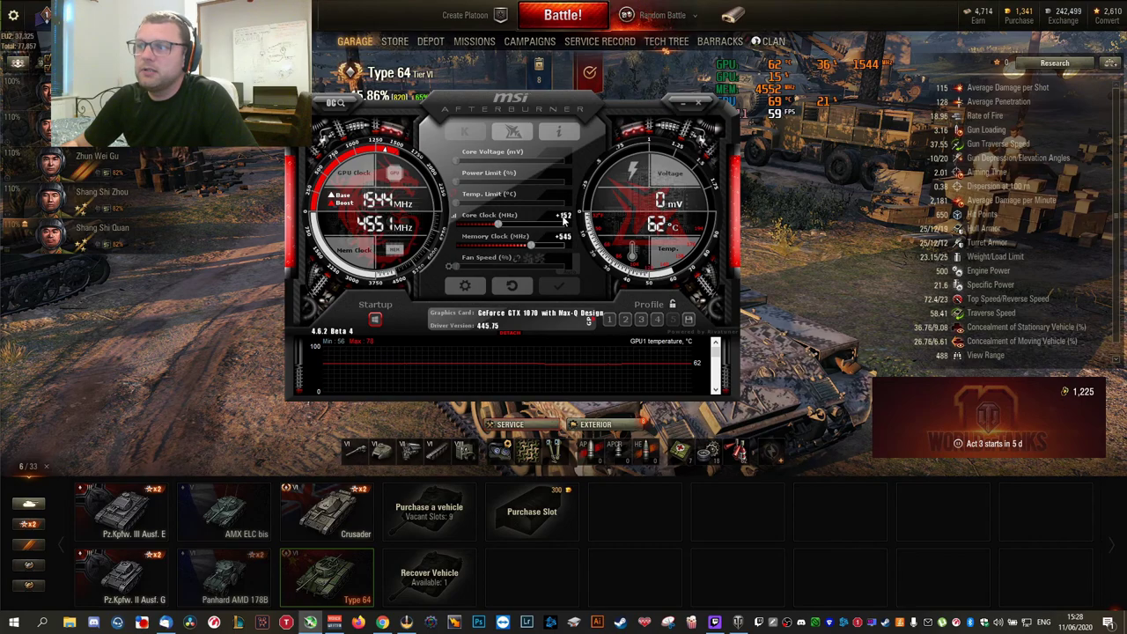
left_click(641, 319)
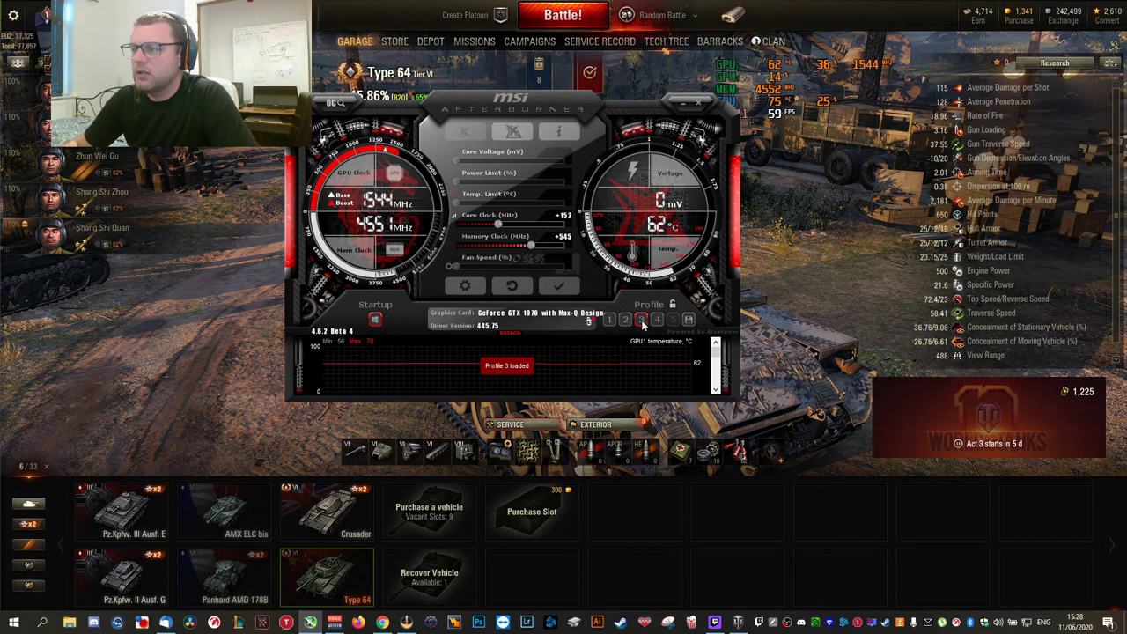
left_click(550, 285)
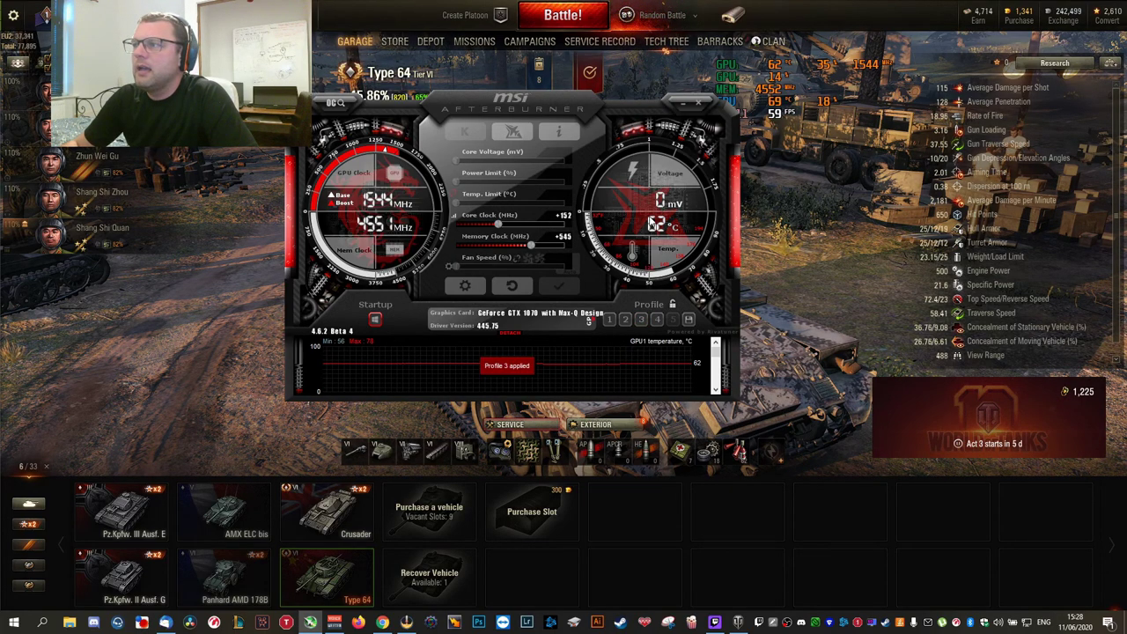
left_click(700, 104)
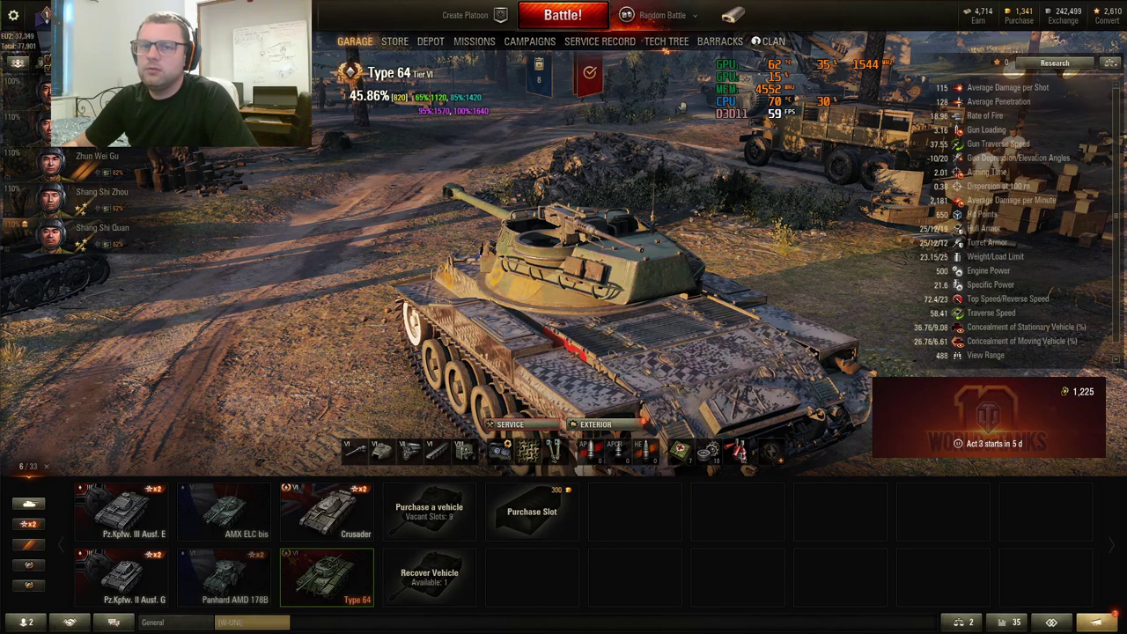
- Reopen MSI Afterburner over the game and enable applying the overclocking settings at Windows startup
key("super")
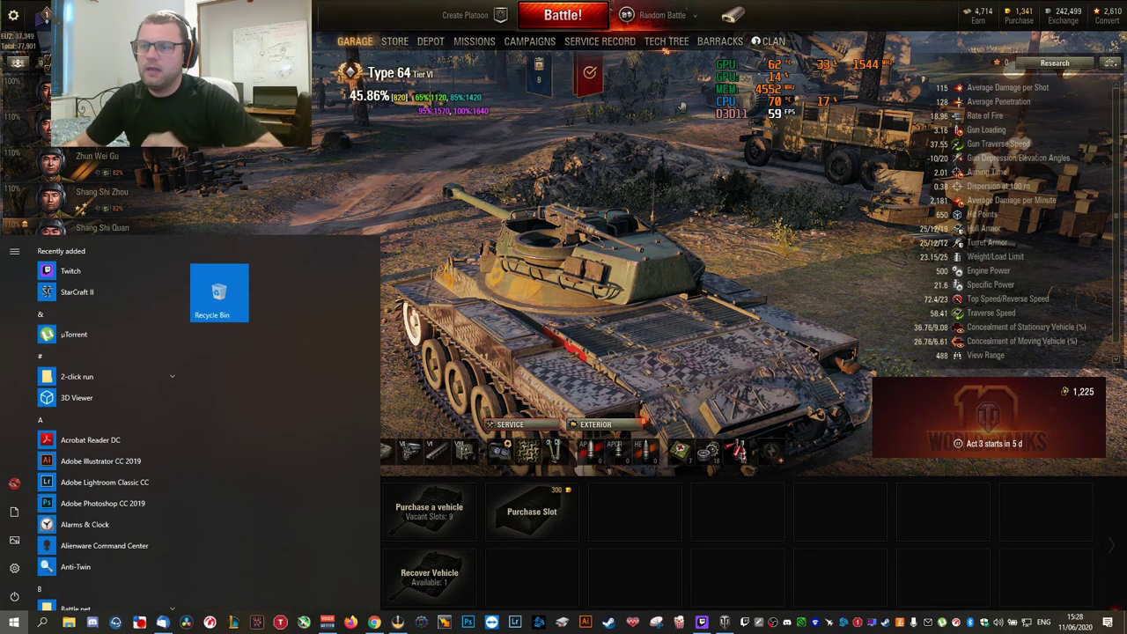
left_click(831, 623)
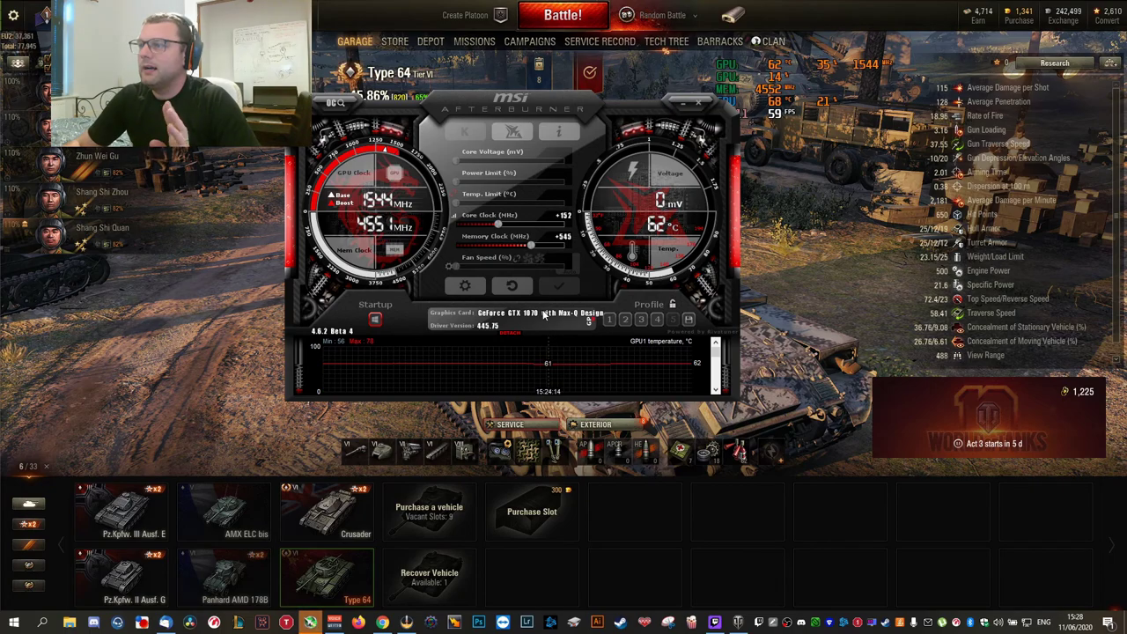
left_click_drag(618, 109, 557, 151)
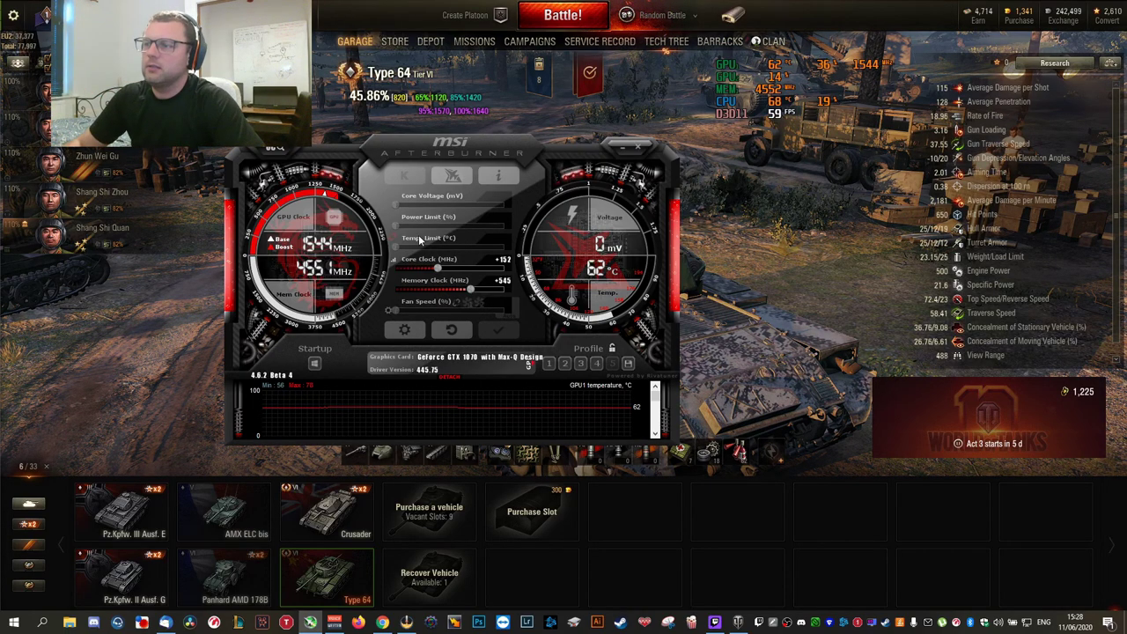
left_click(315, 364)
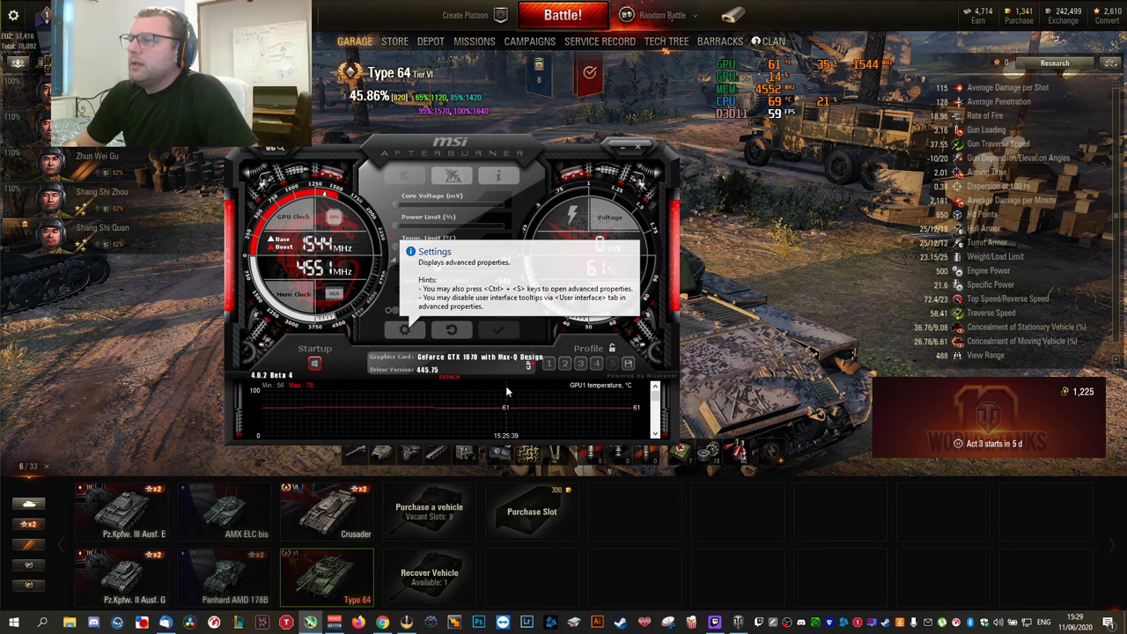
mouse_move(380, 414)
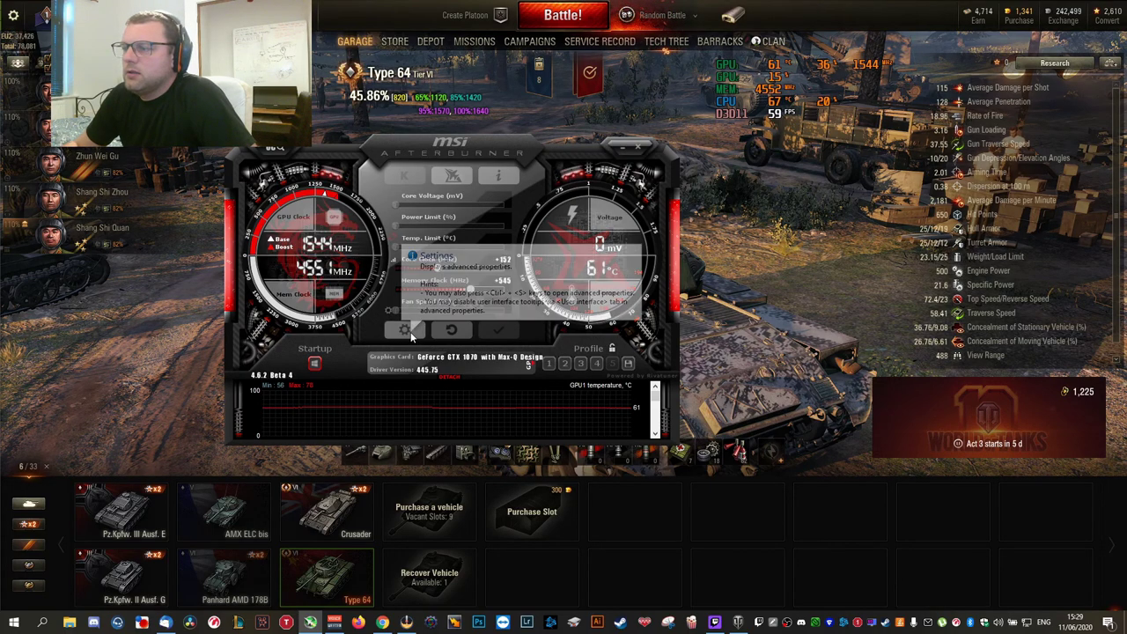
- Select the UHD 630 graphics processor to view its controls and return to the GP104-A
left_click(531, 365)
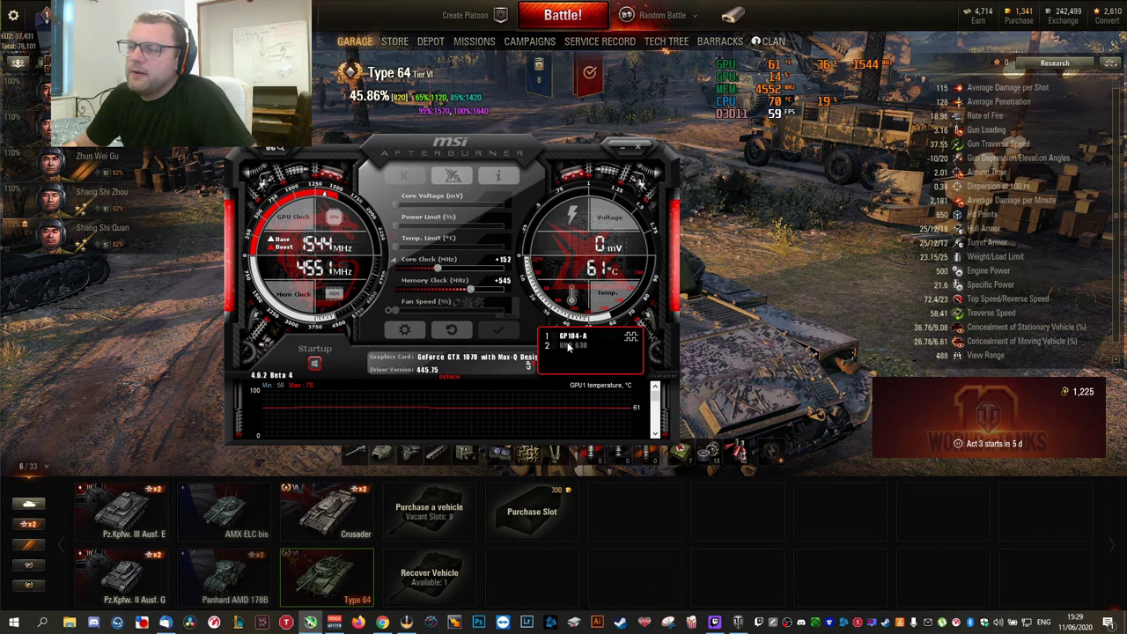
left_click(568, 346)
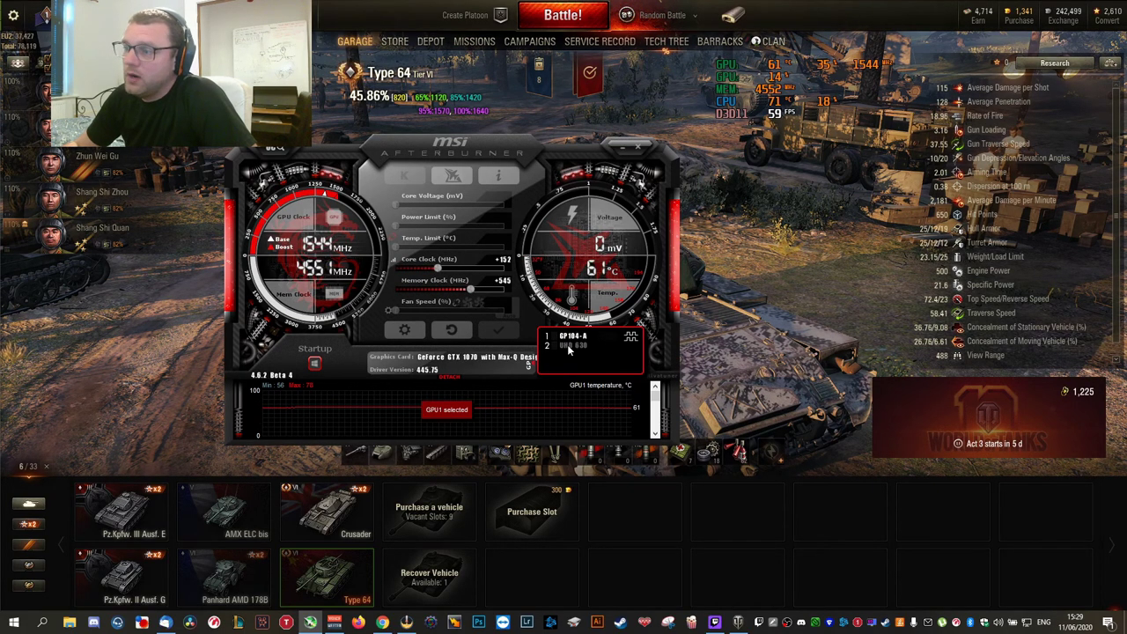
left_click(570, 345)
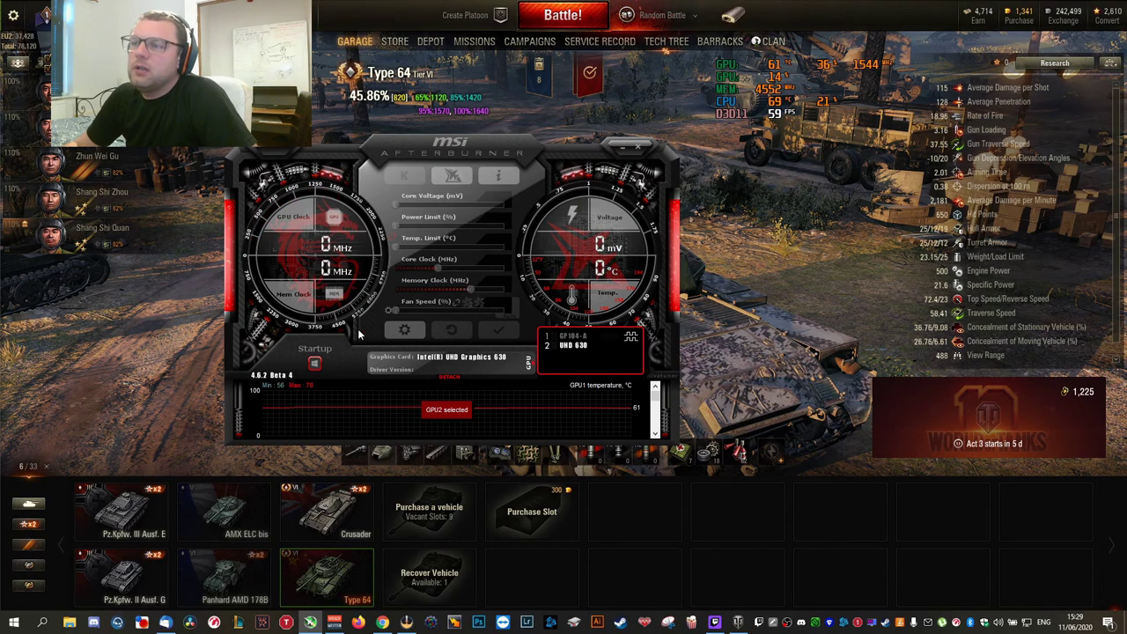
mouse_move(434, 269)
left_mouse_down()
mouse_move(454, 264)
mouse_move(442, 265)
left_mouse_up()
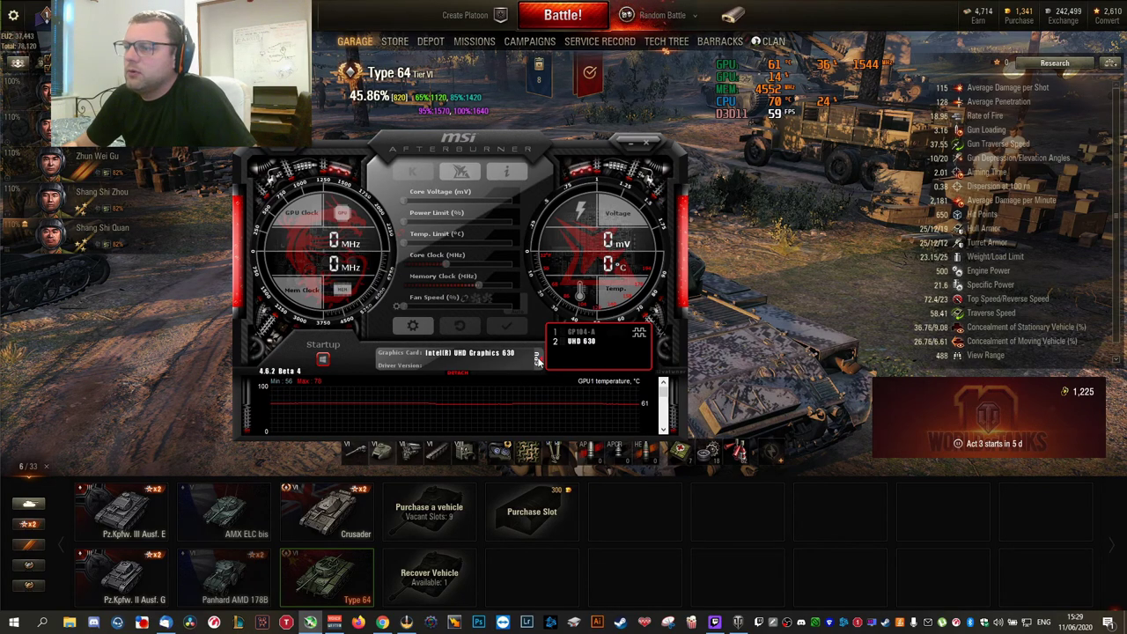
left_click_drag(453, 268, 462, 255)
left_click(546, 350)
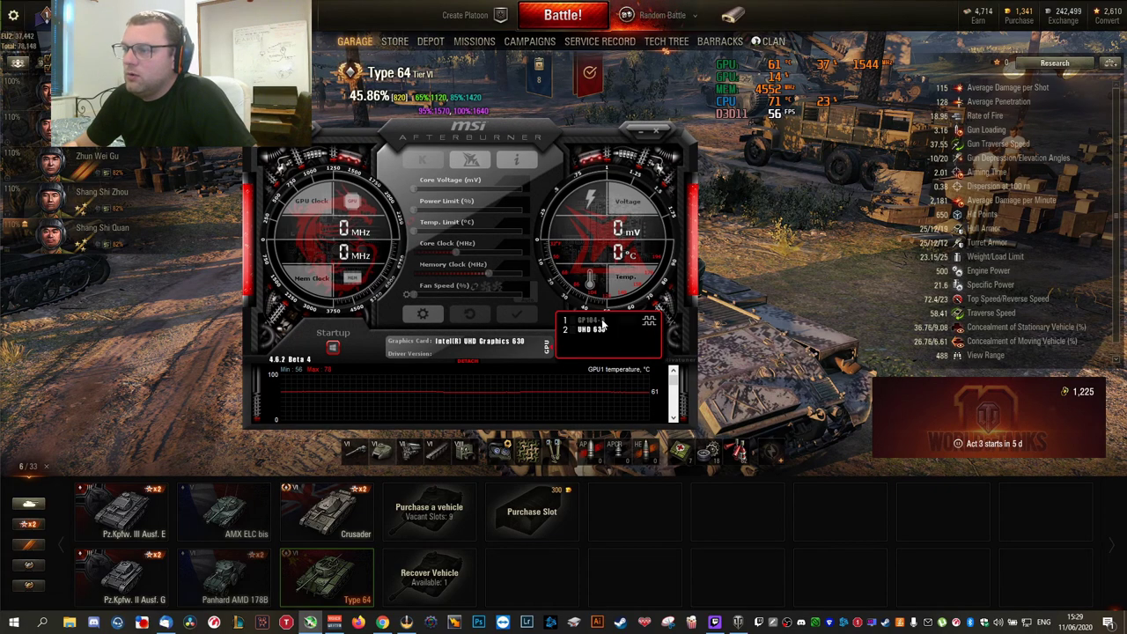
left_click(595, 322)
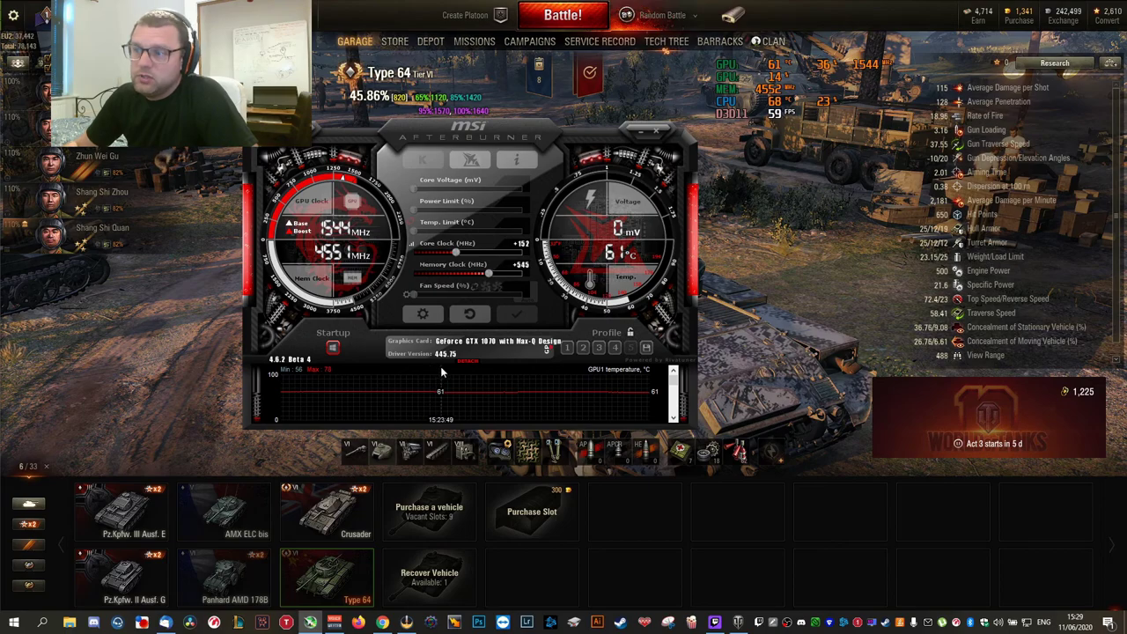
- Open the MSI Afterburner properties and review the general settings and the available master graphics processors
left_click(422, 316)
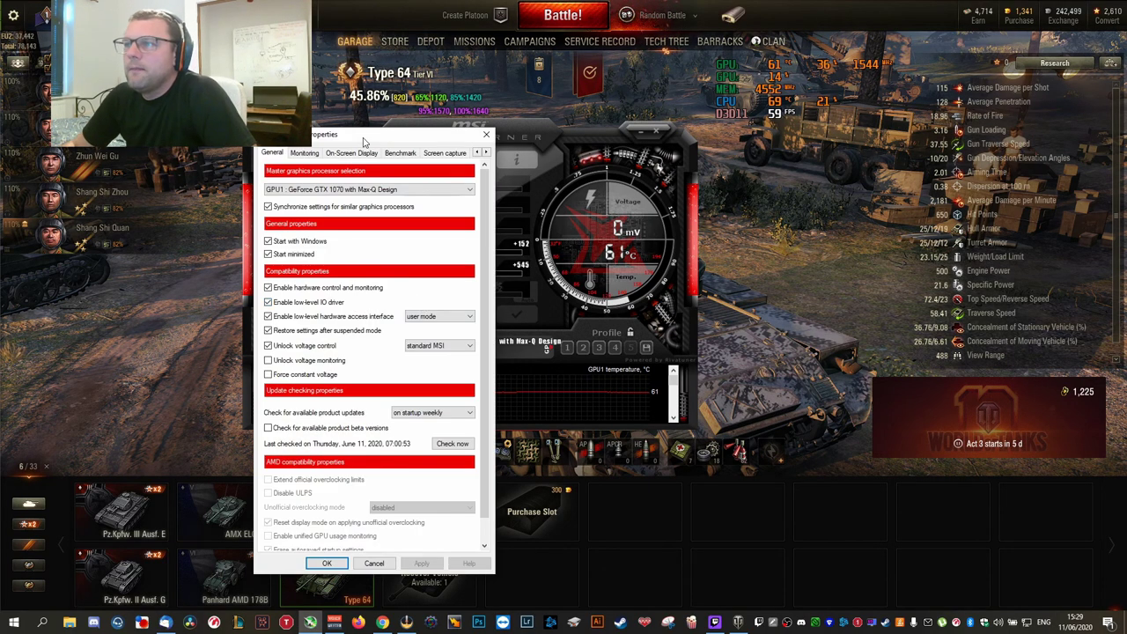
left_click_drag(364, 139, 355, 97)
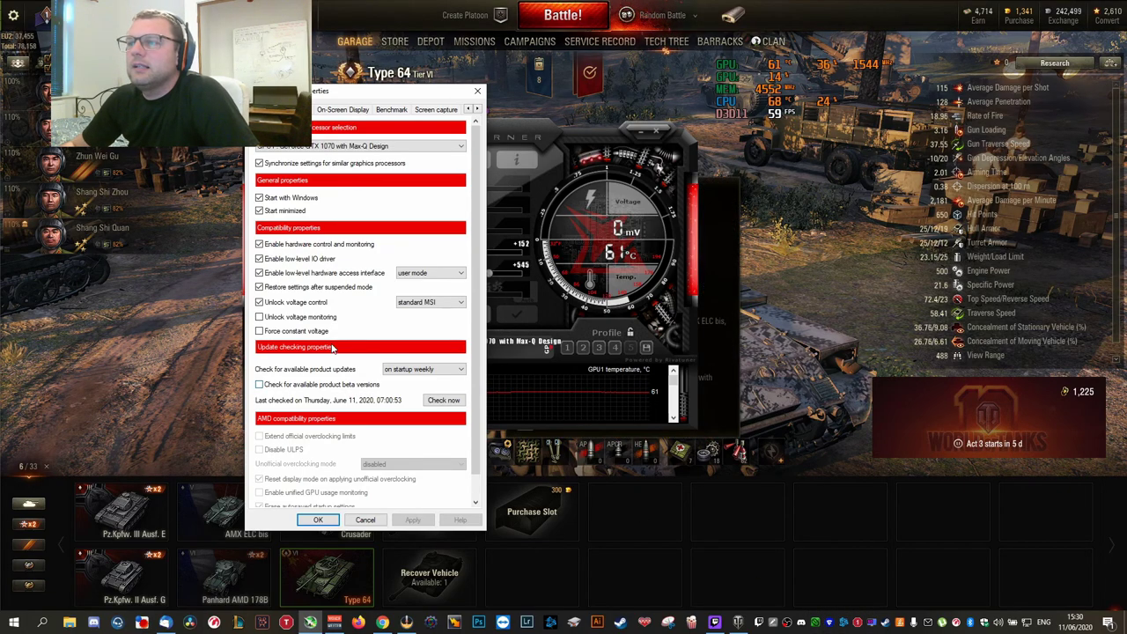
scroll(480, 203, "down", 1)
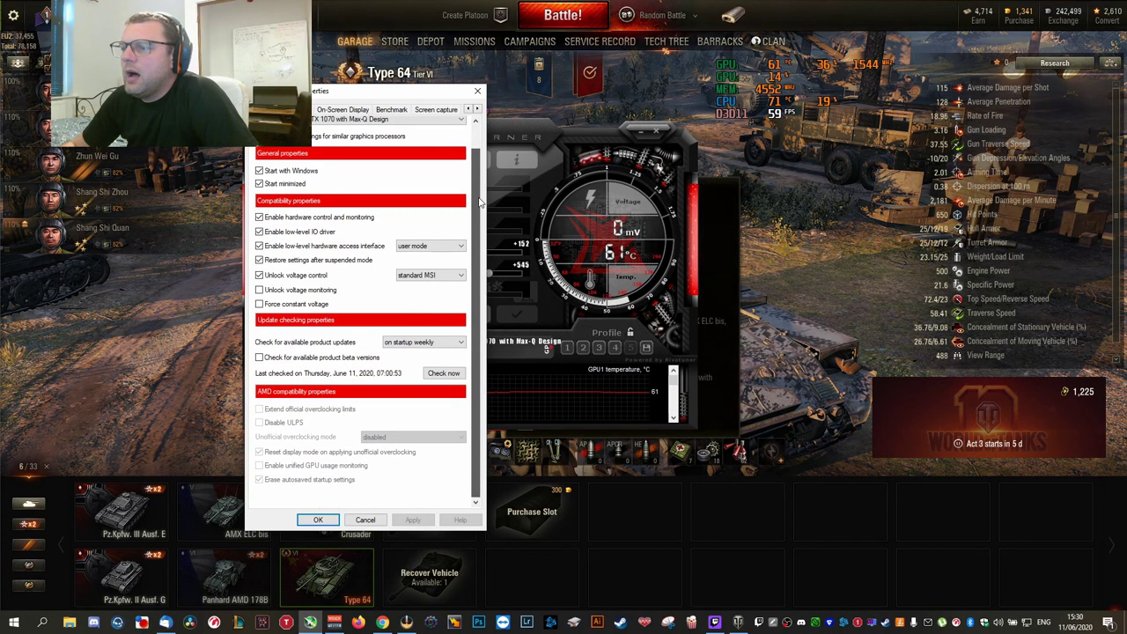
scroll(490, 137, "up", 1)
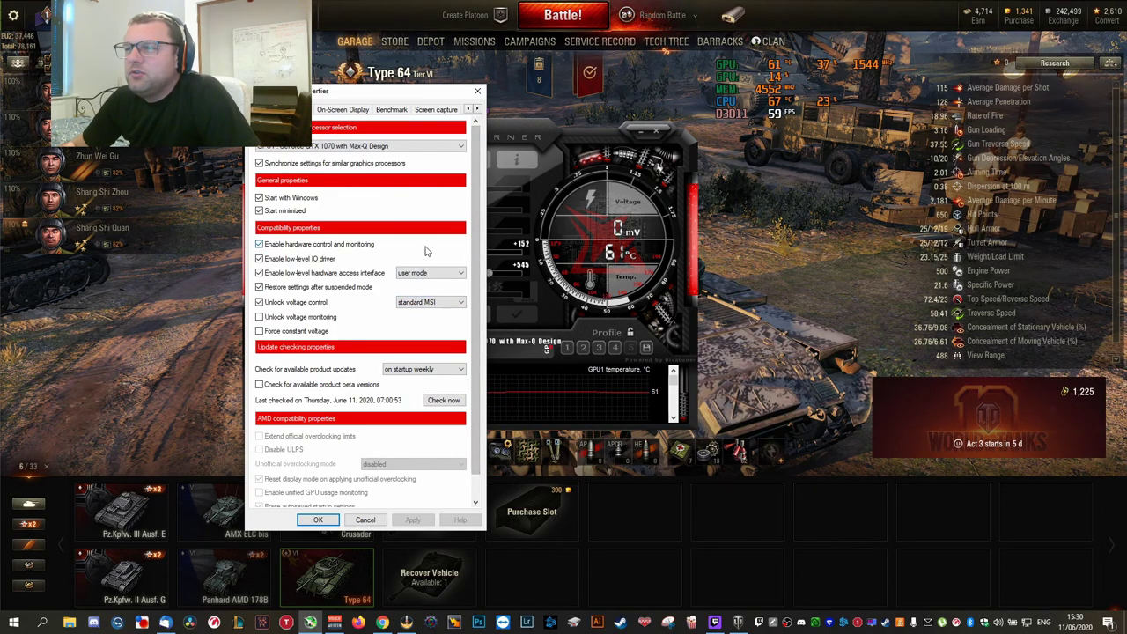
left_click(336, 147)
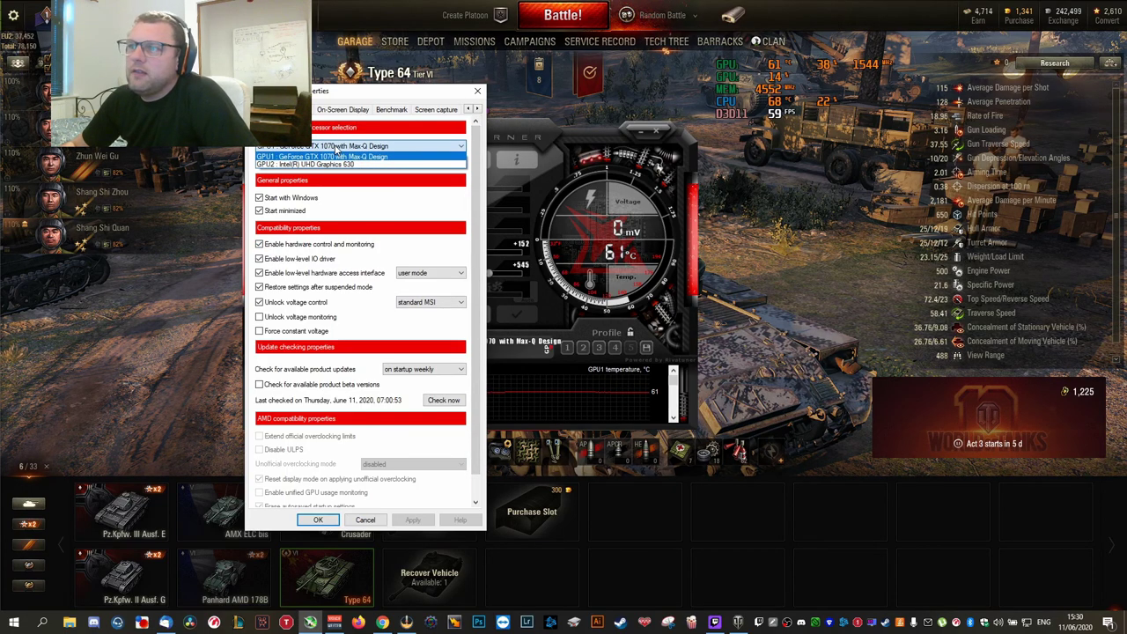
left_click(337, 148)
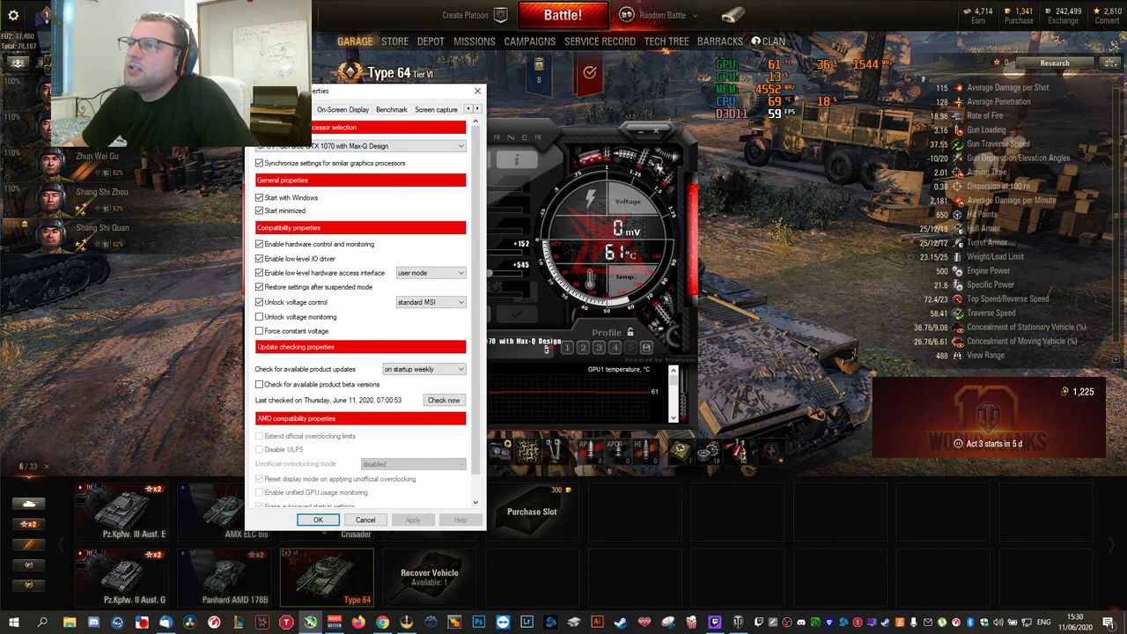
- In the monitoring settings, try showing GPU1 VID usage in the on-screen display, and remove it again
left_click(286, 109)
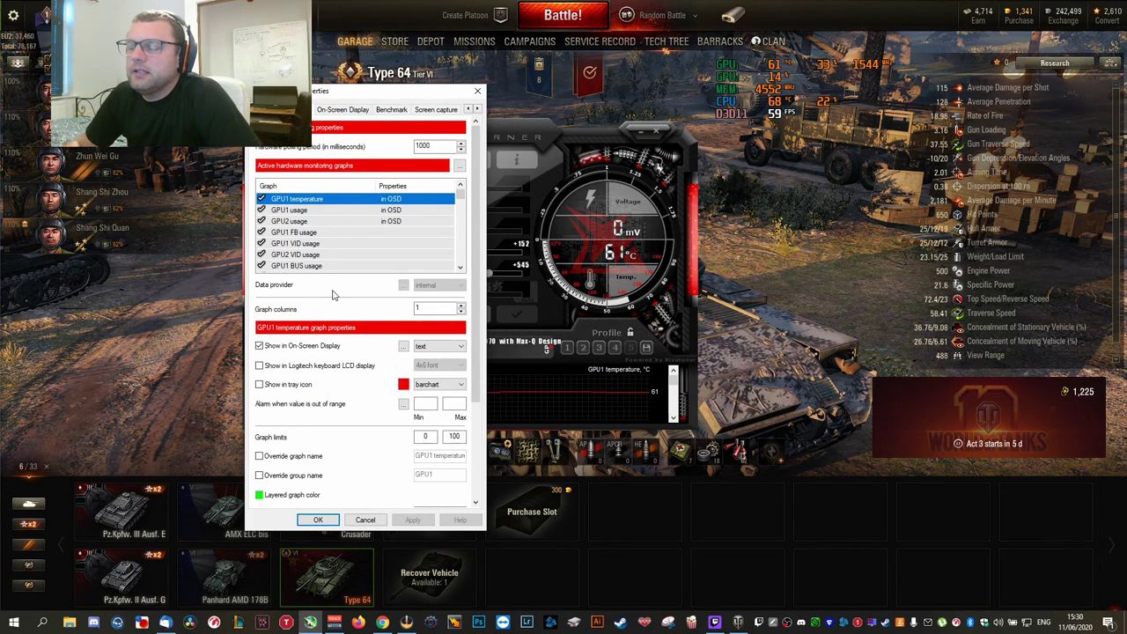
left_click_drag(352, 90, 305, 87)
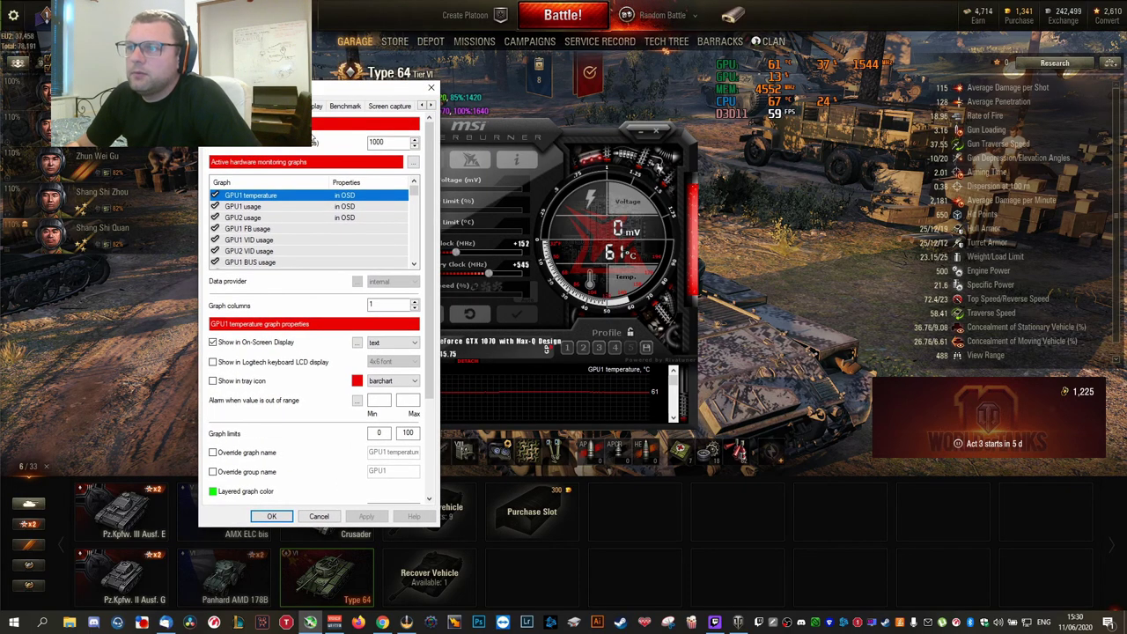
left_click(271, 229)
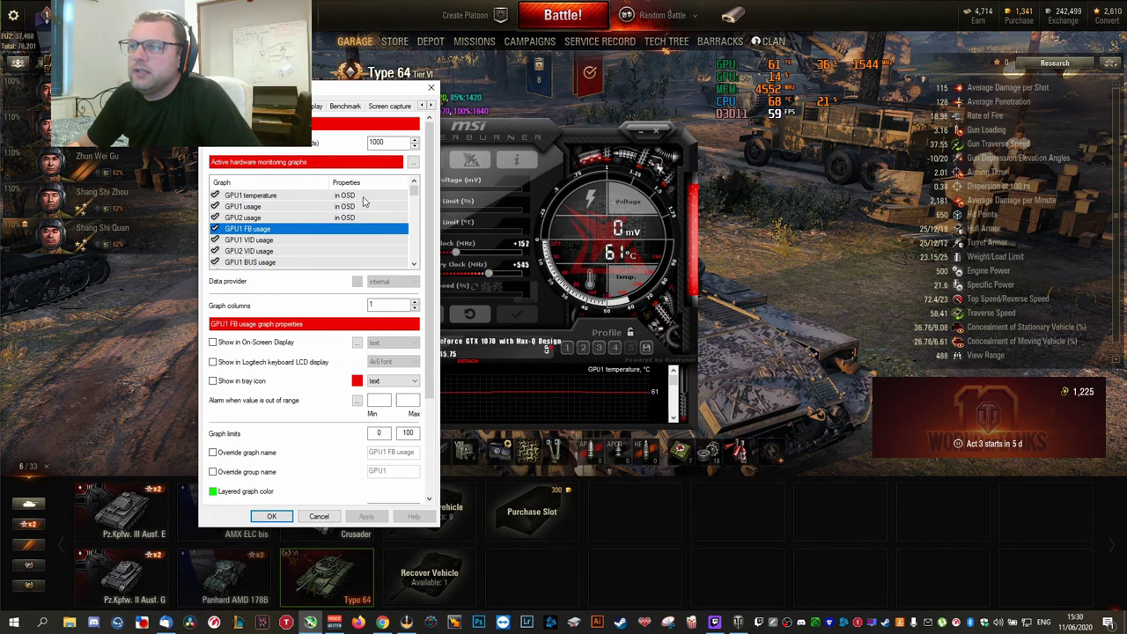
left_click(256, 240)
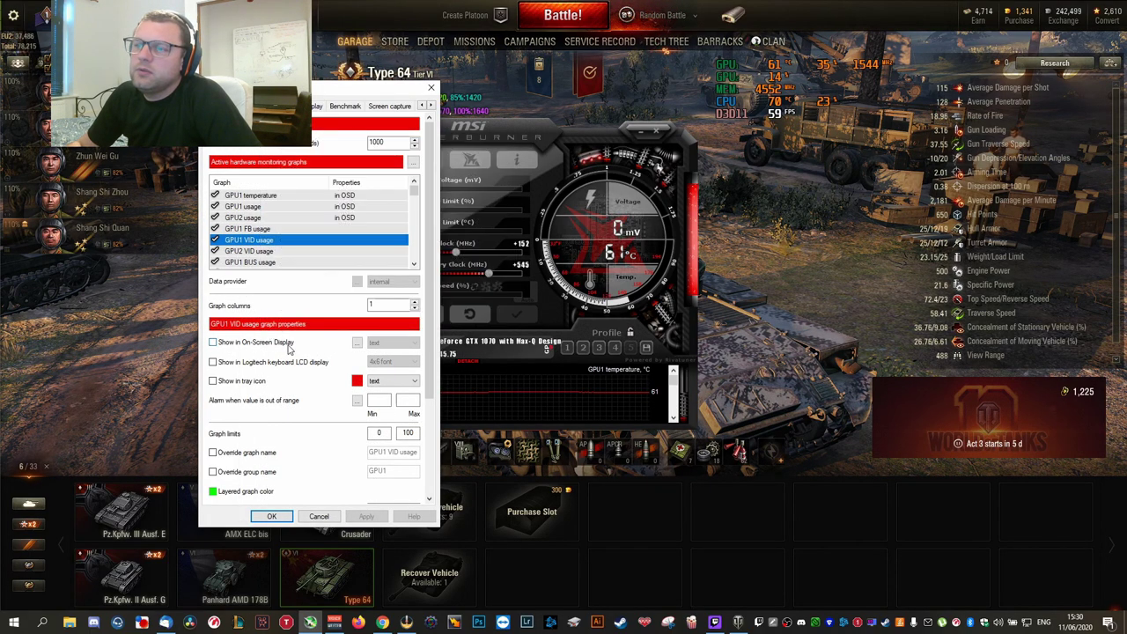
left_click(212, 343)
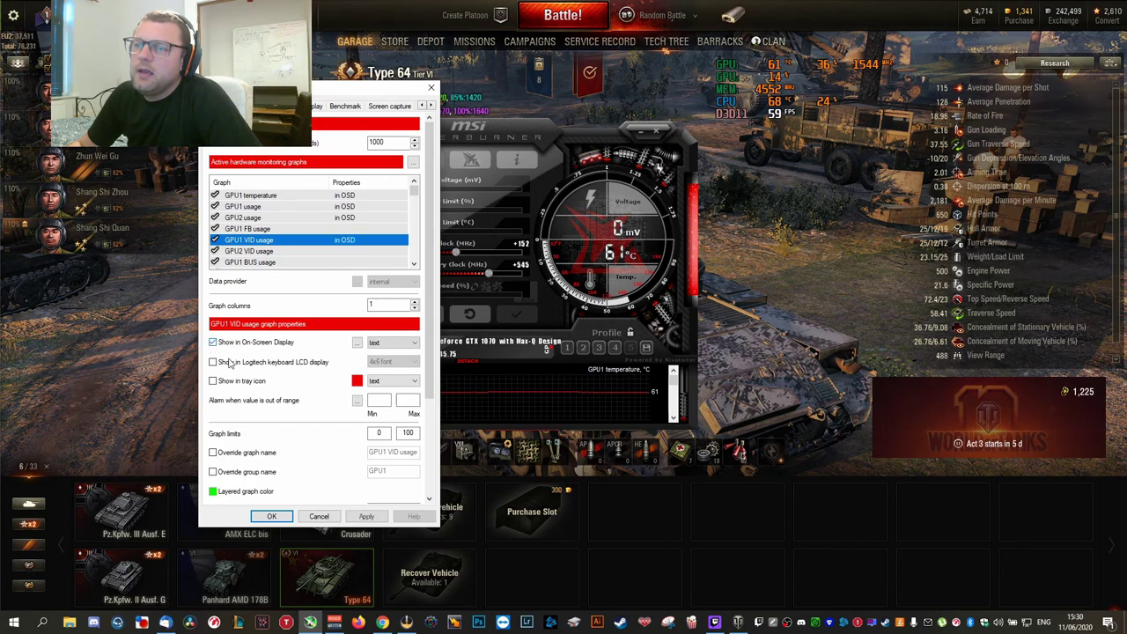
left_click(366, 517)
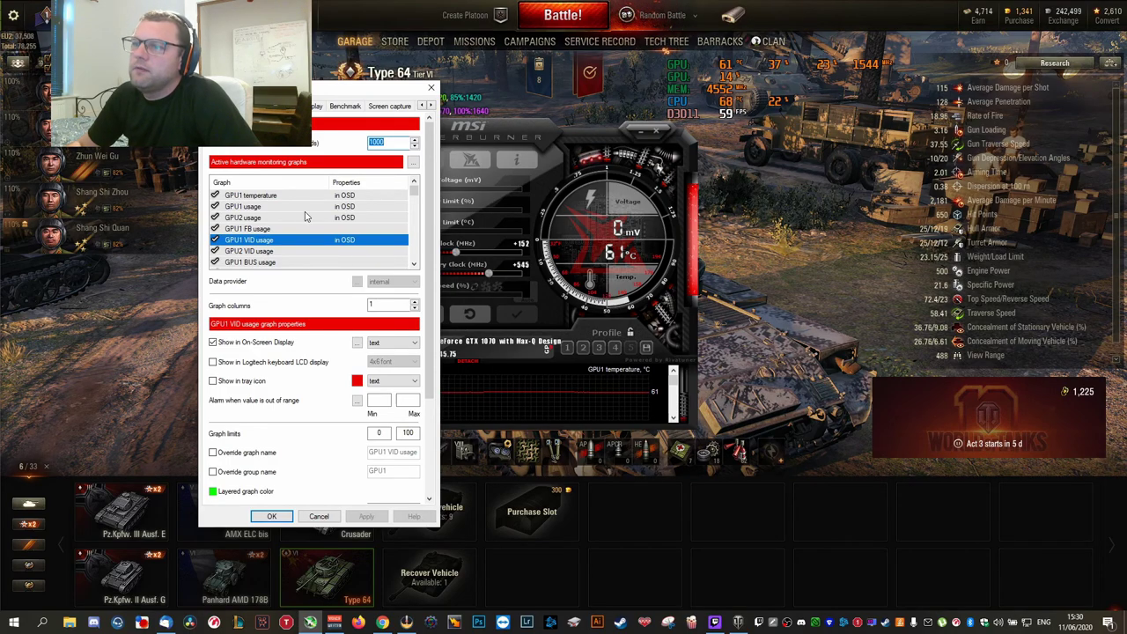
left_click(213, 343)
left_click(367, 516)
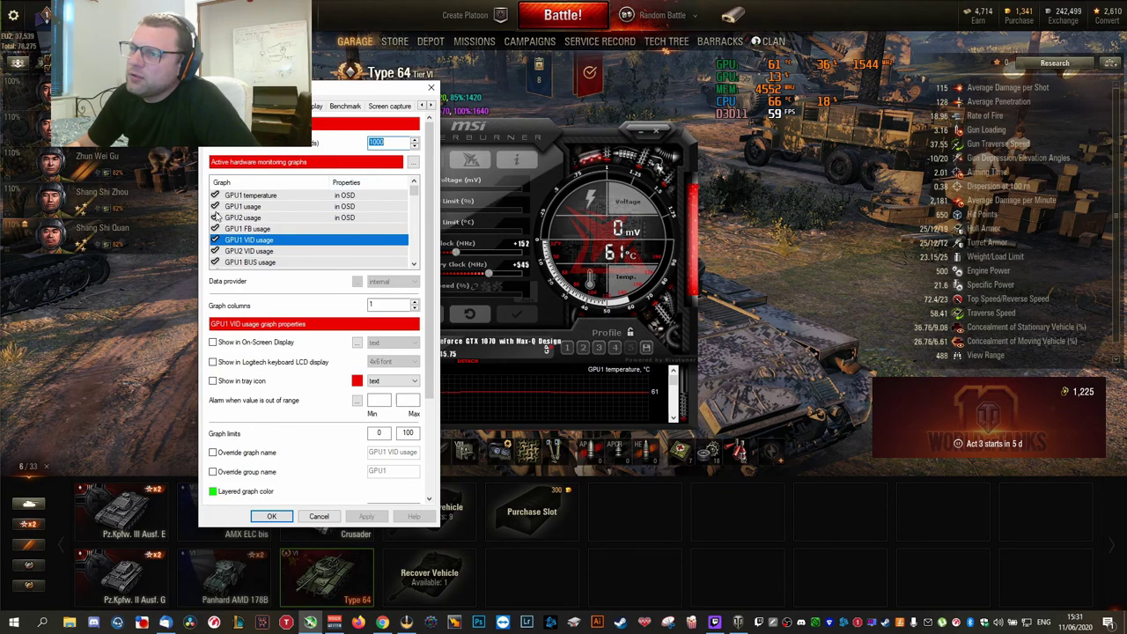
- Remove GPU1 usage and GPU2 usage from the on-screen display and apply the change
left_click(270, 208)
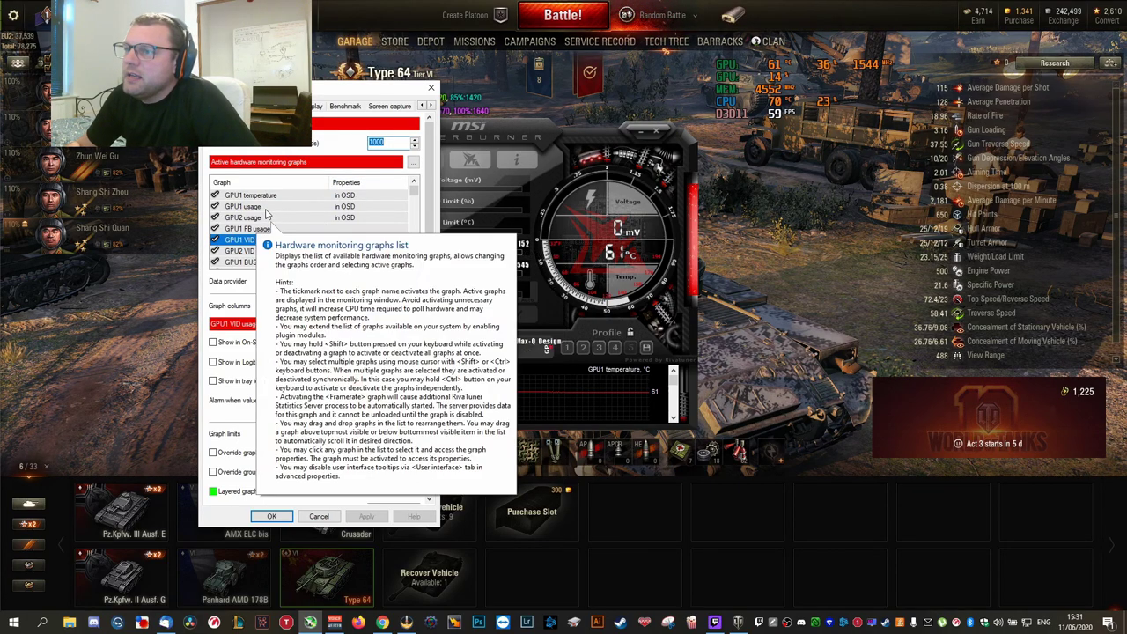
left_click(212, 341)
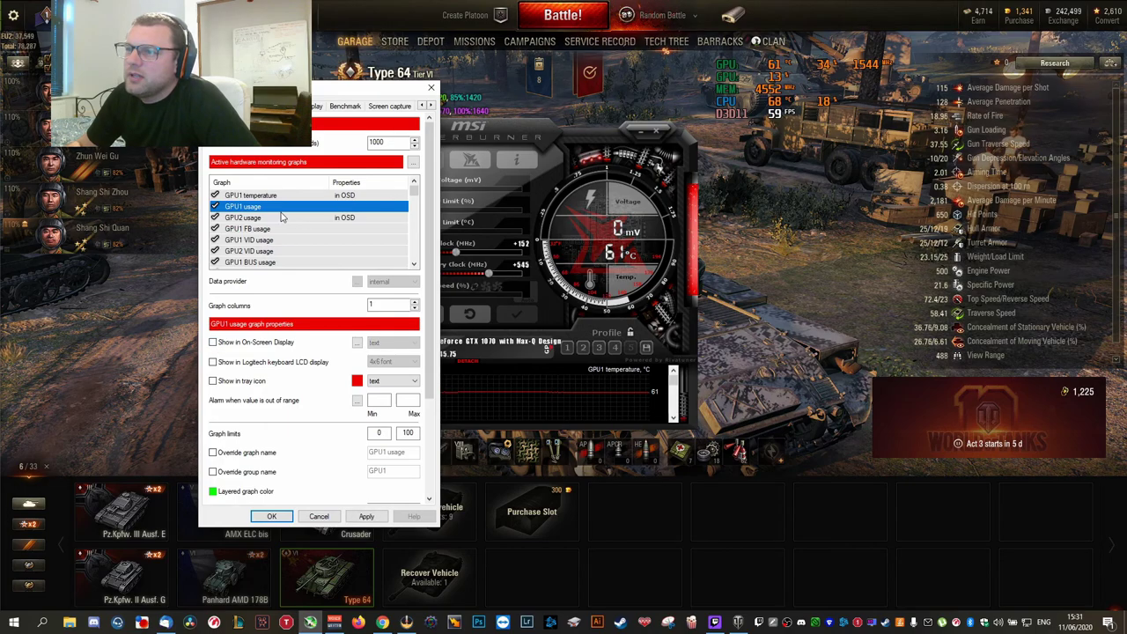
left_click(264, 220)
left_click(213, 342)
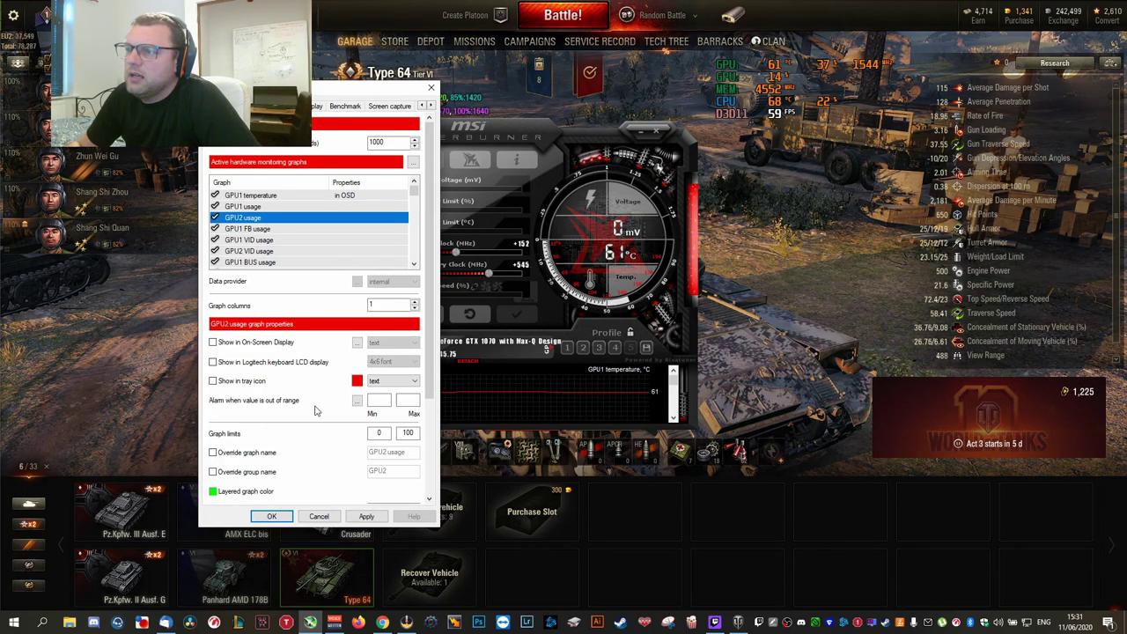
left_click(367, 516)
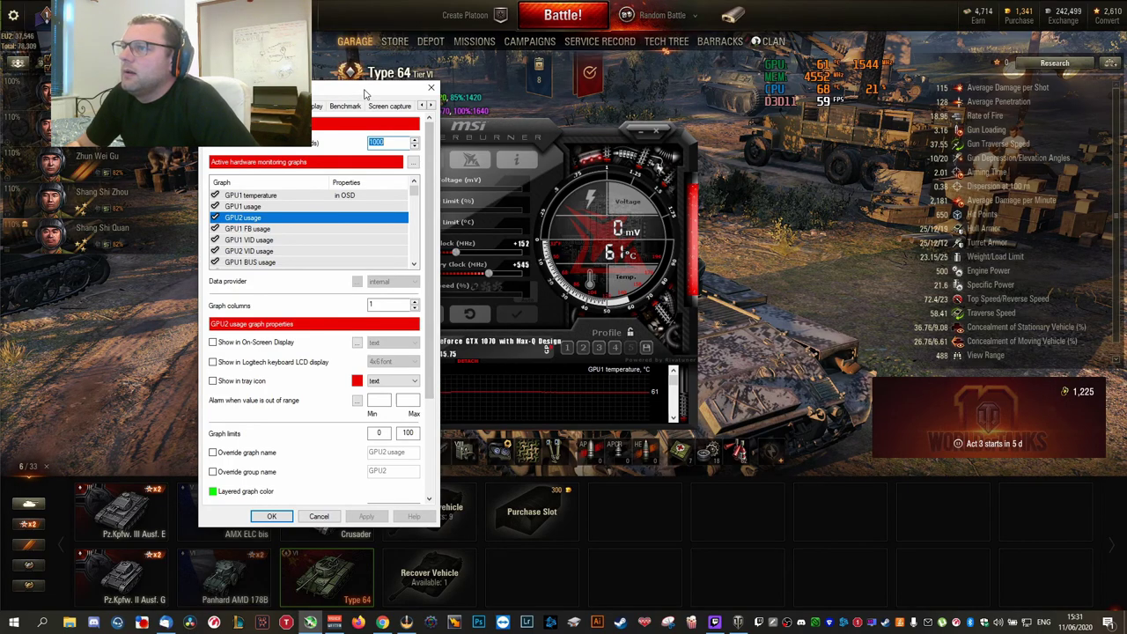
- Show RAM usage in the on-screen display from the hardware monitoring graphs and apply the change
left_click_drag(379, 88, 238, 59)
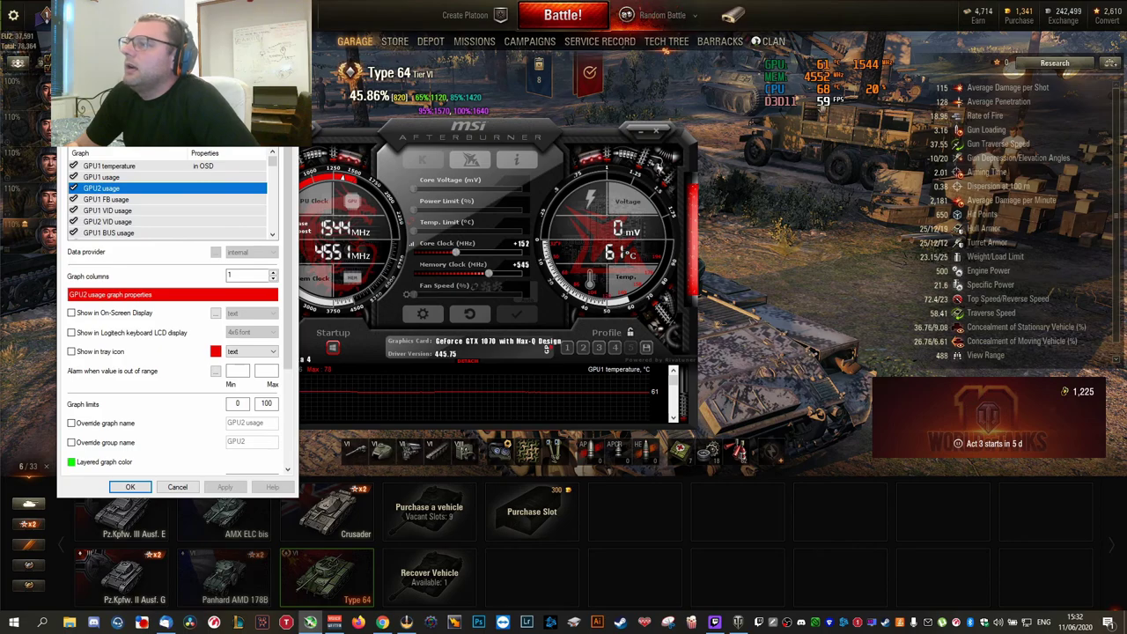
left_click_drag(213, 62, 500, 54)
scroll(516, 176, "down", 5)
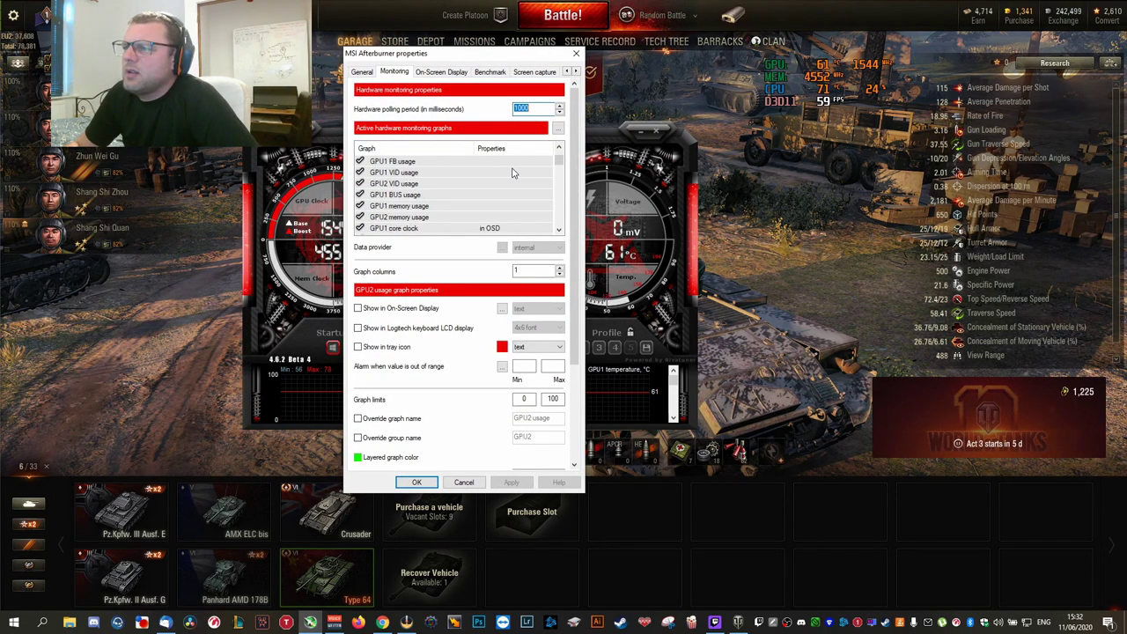
scroll(447, 200, "down", 4)
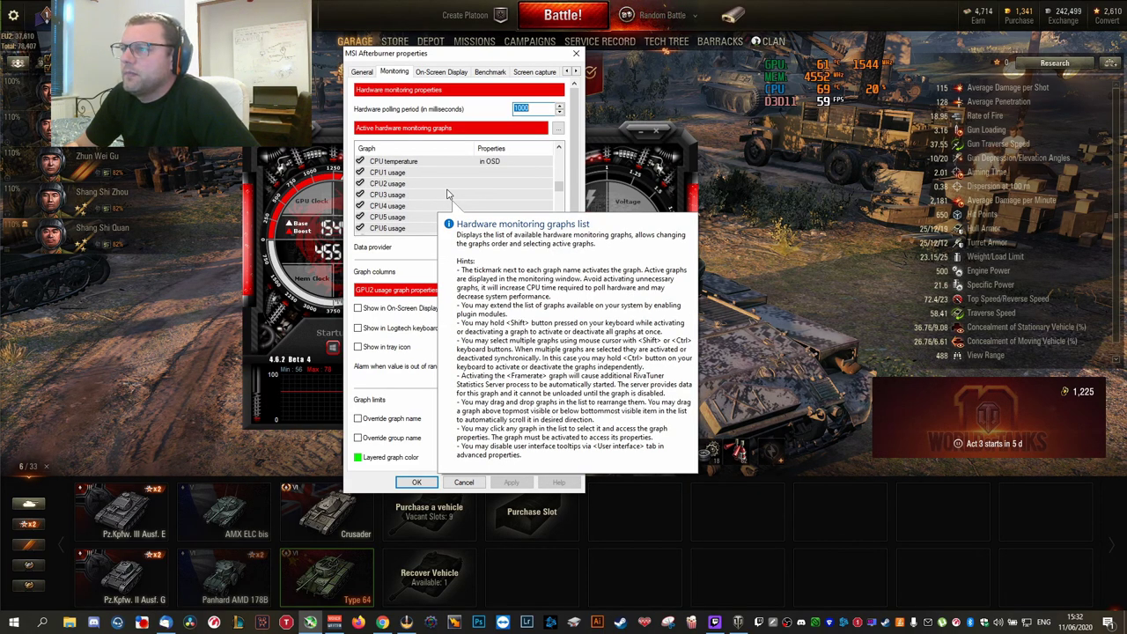
scroll(458, 195, "down", 3)
scroll(470, 198, "up", 1)
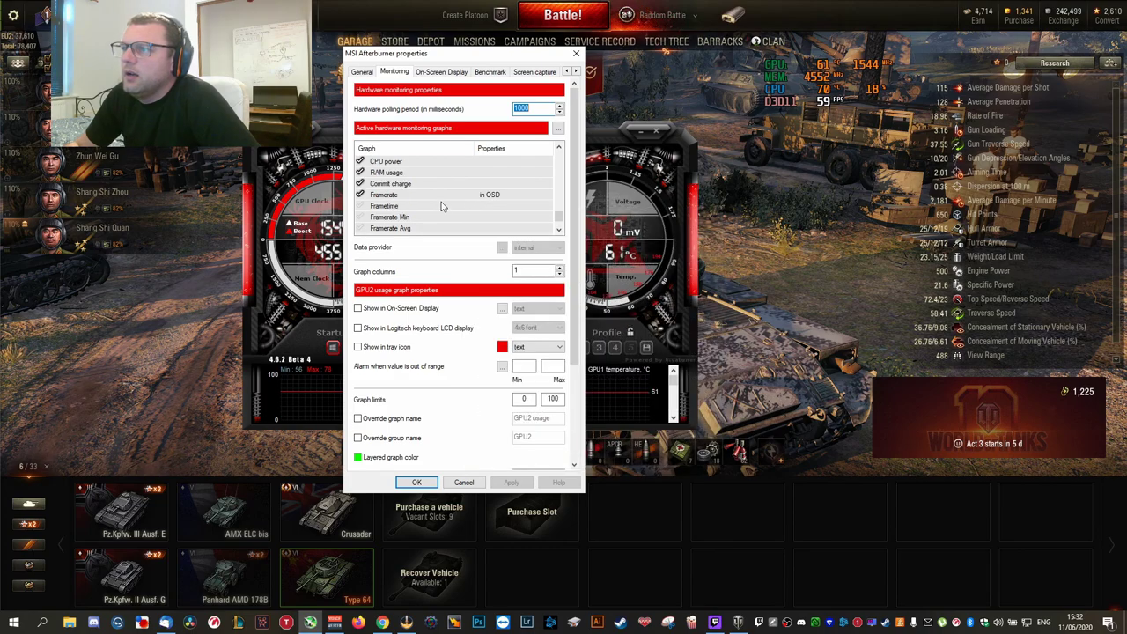
left_click(397, 175)
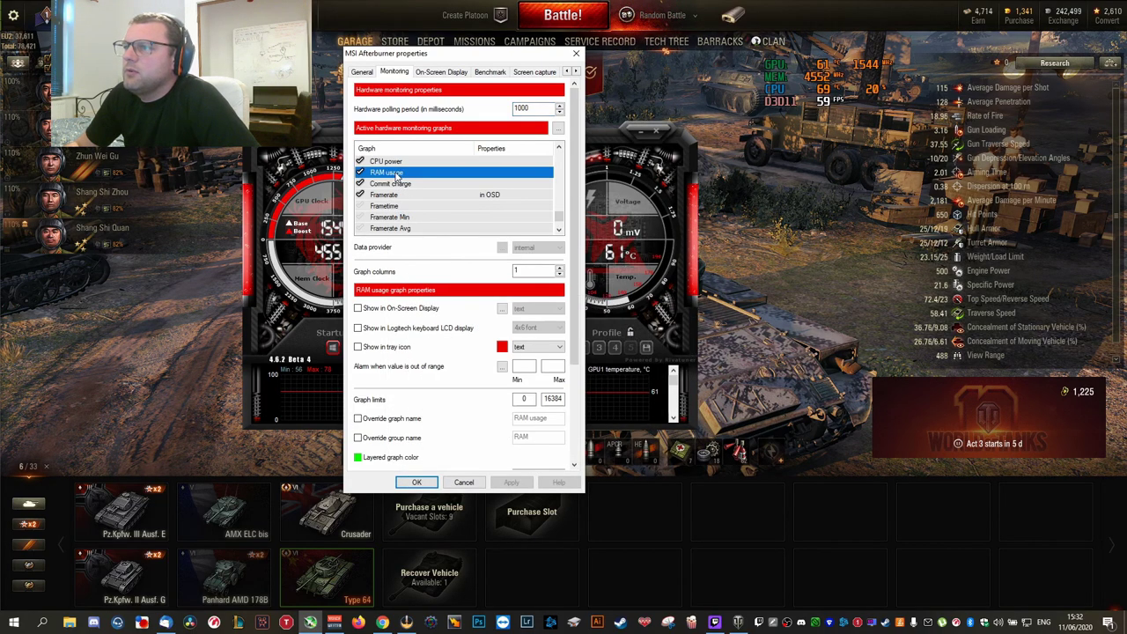
left_click(358, 308)
left_click(512, 482)
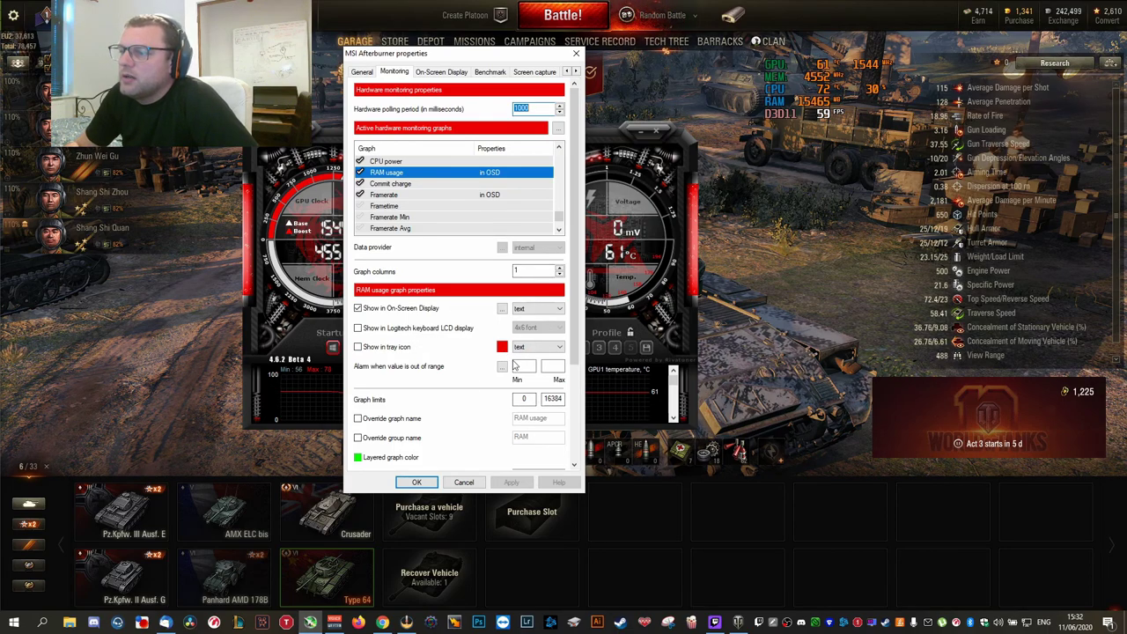
- In the on-screen display settings, try showing the system time in the overlay, and remove it again, applying both changes
left_click(445, 71)
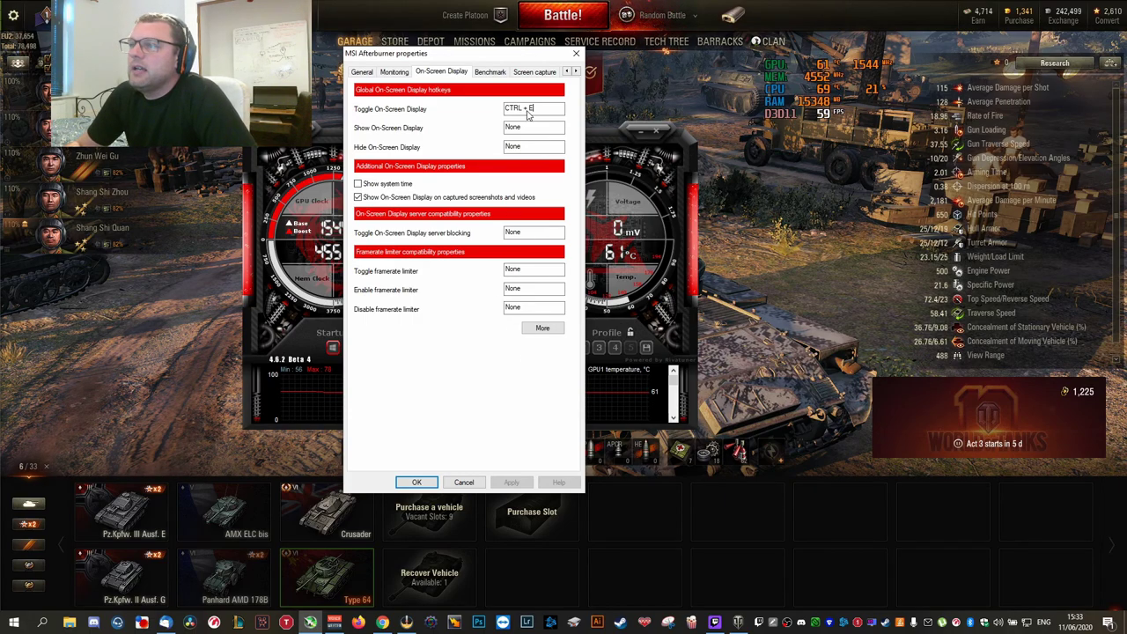
left_click(357, 183)
left_click(357, 183)
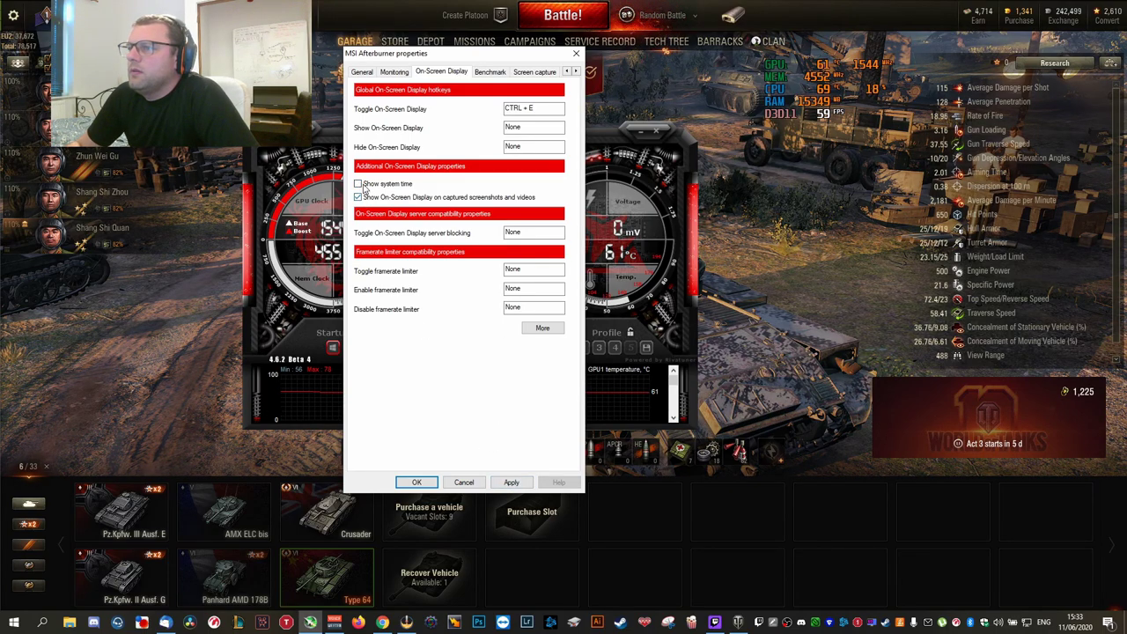
left_click(510, 482)
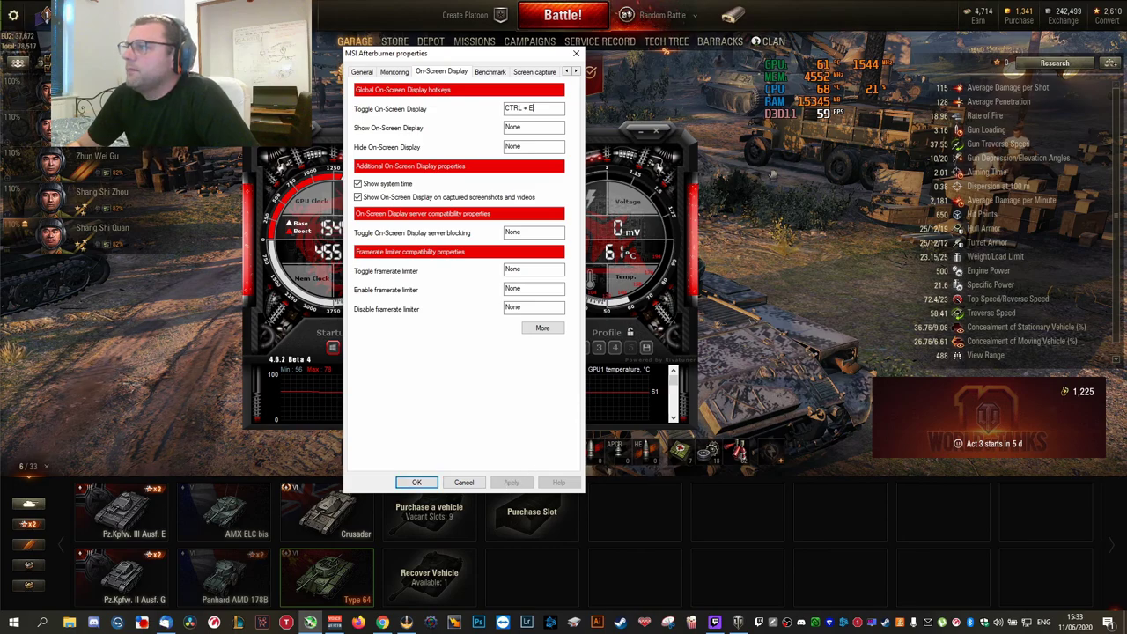
left_click(358, 184)
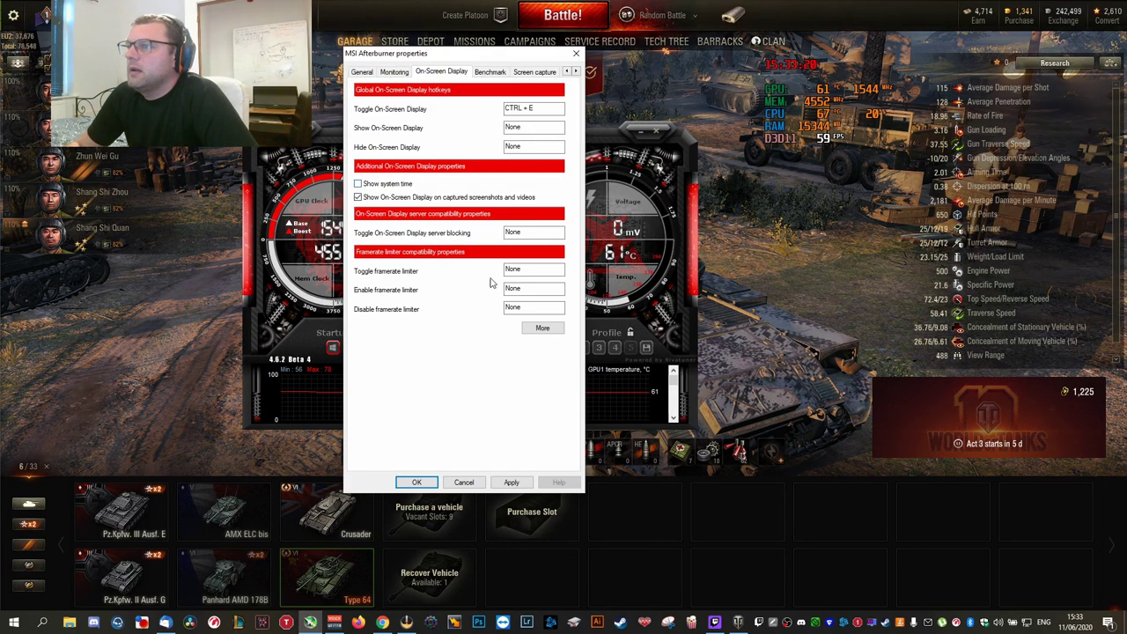
left_click(511, 482)
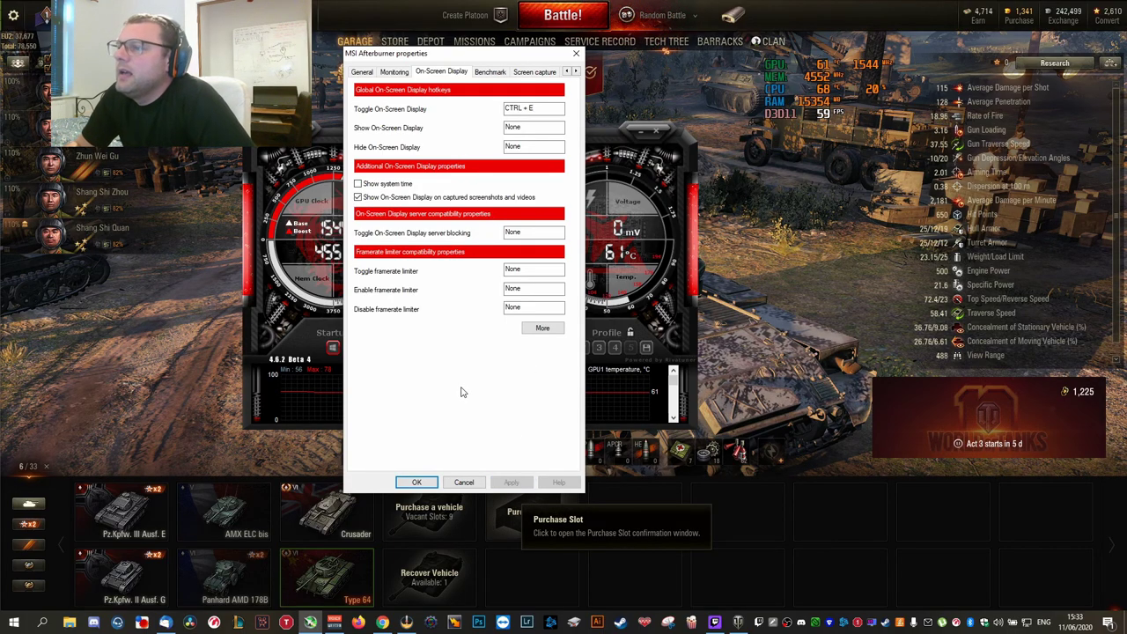
- Review the benchmark and screen capture settings, including their hotkeys, and reveal the remaining settings pages
left_click(493, 73)
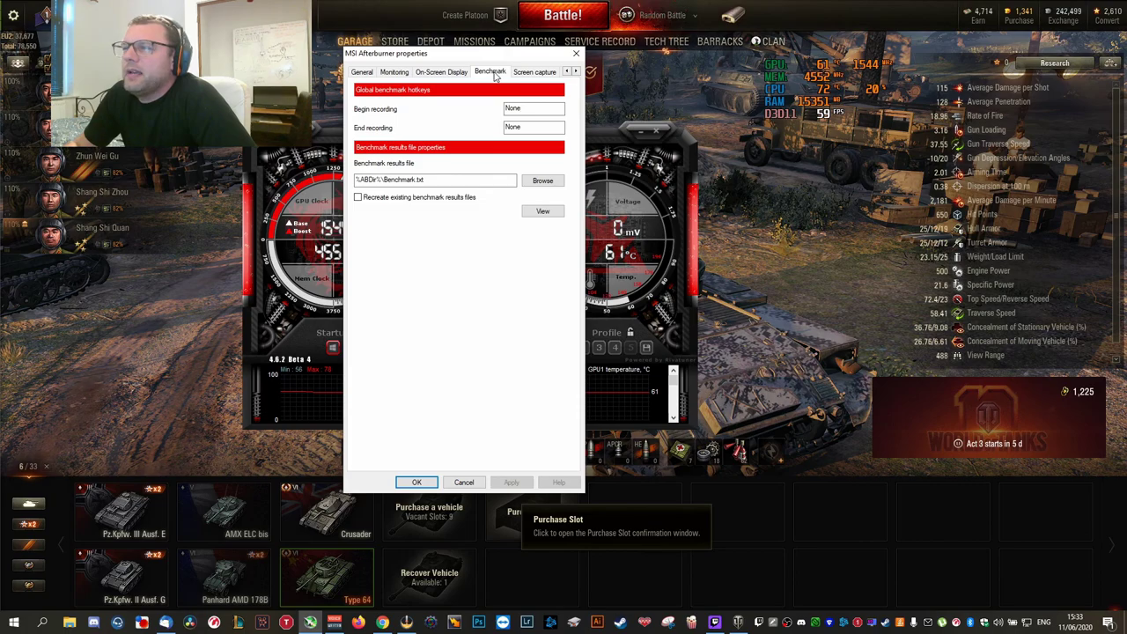
left_click(523, 107)
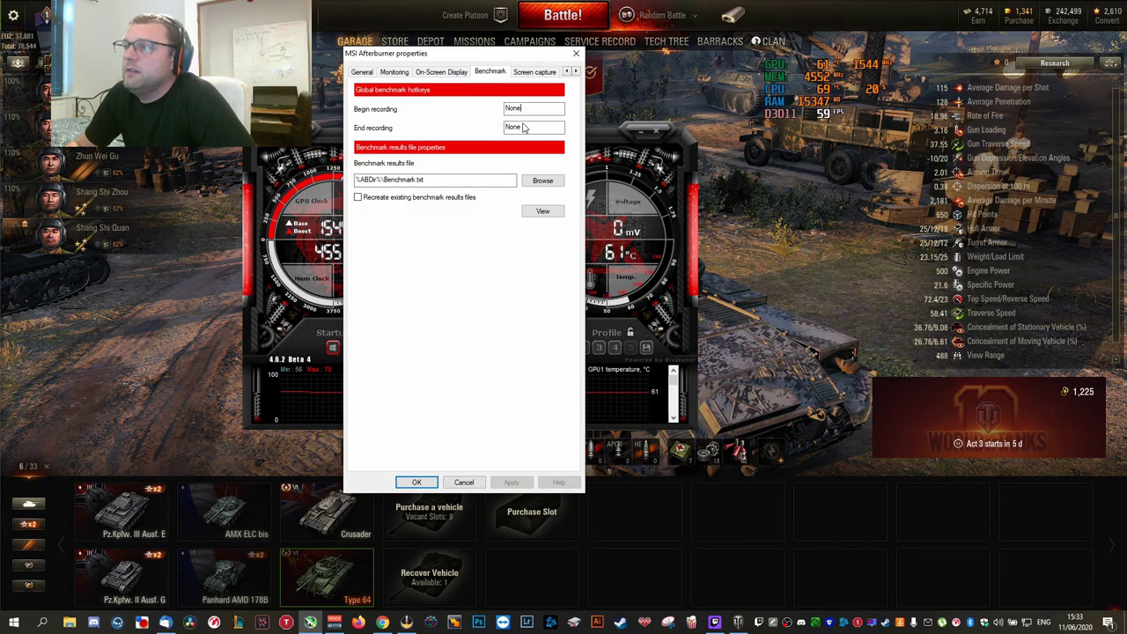
left_click(544, 71)
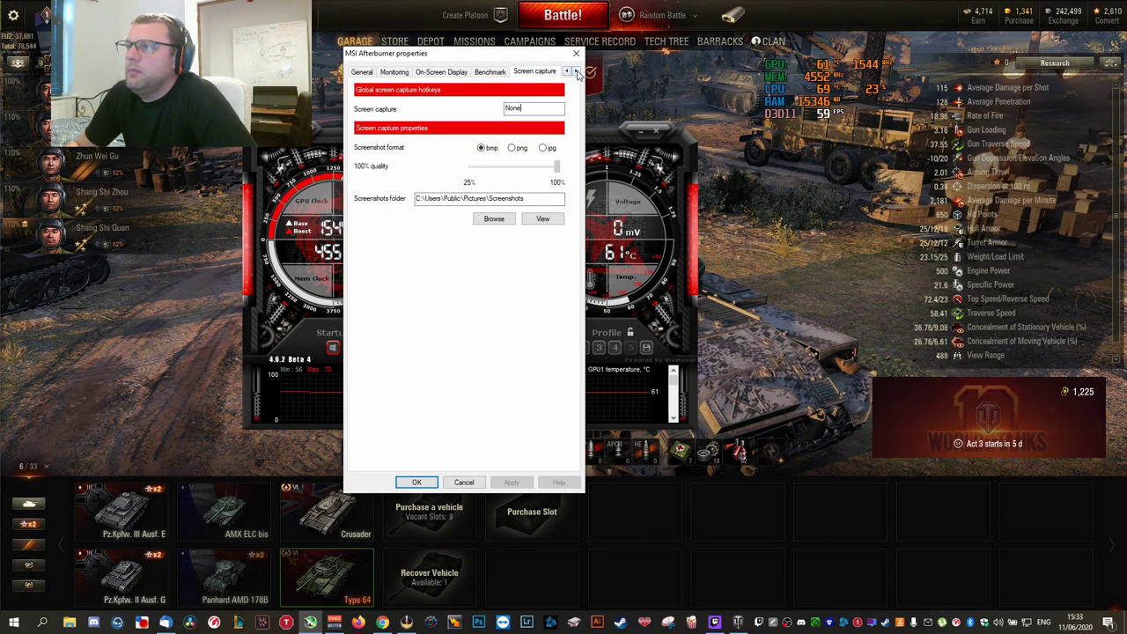
left_click(576, 71)
left_click(576, 72)
left_click(576, 72)
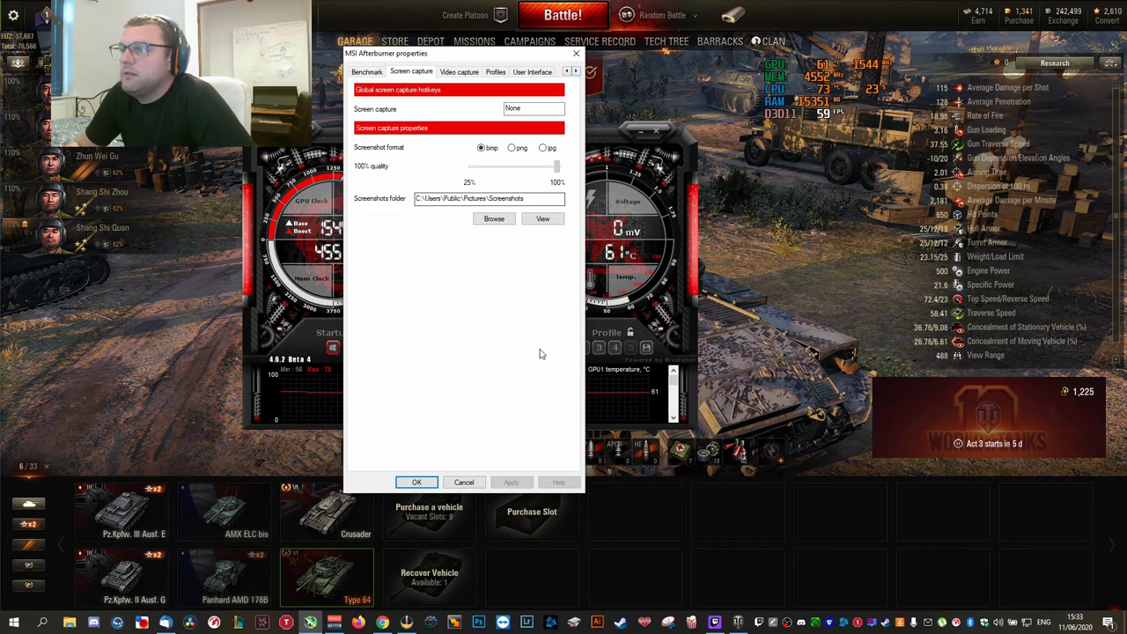
- Apply the MSI Cyborg Afterburner skin White in the user interface settings and move the dialog clear of the main window
left_click(532, 71)
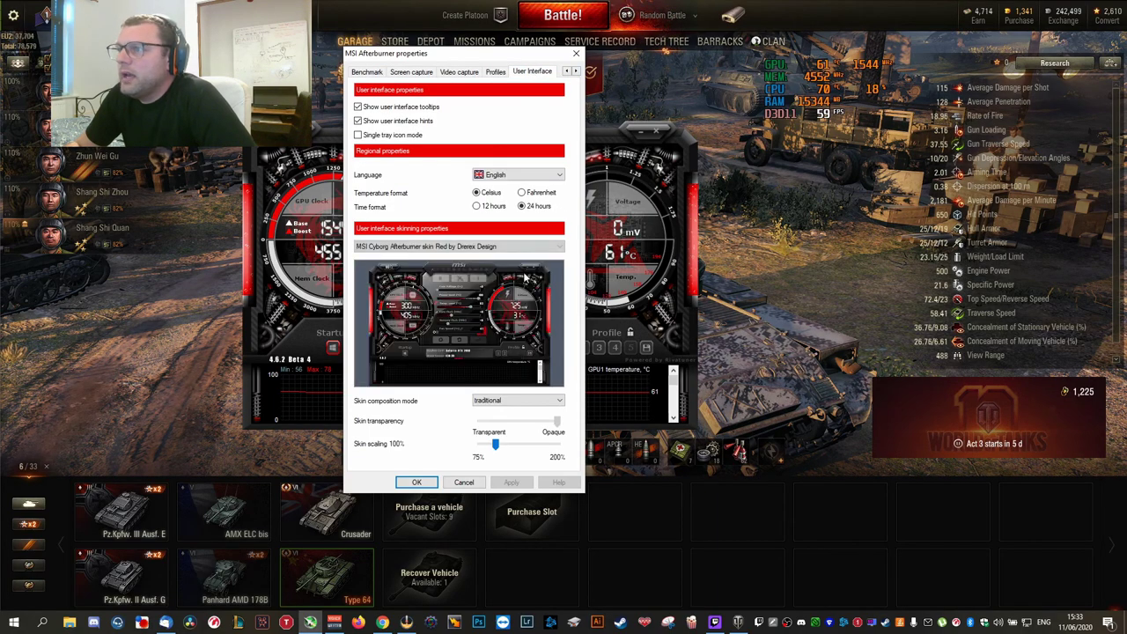
left_click(480, 249)
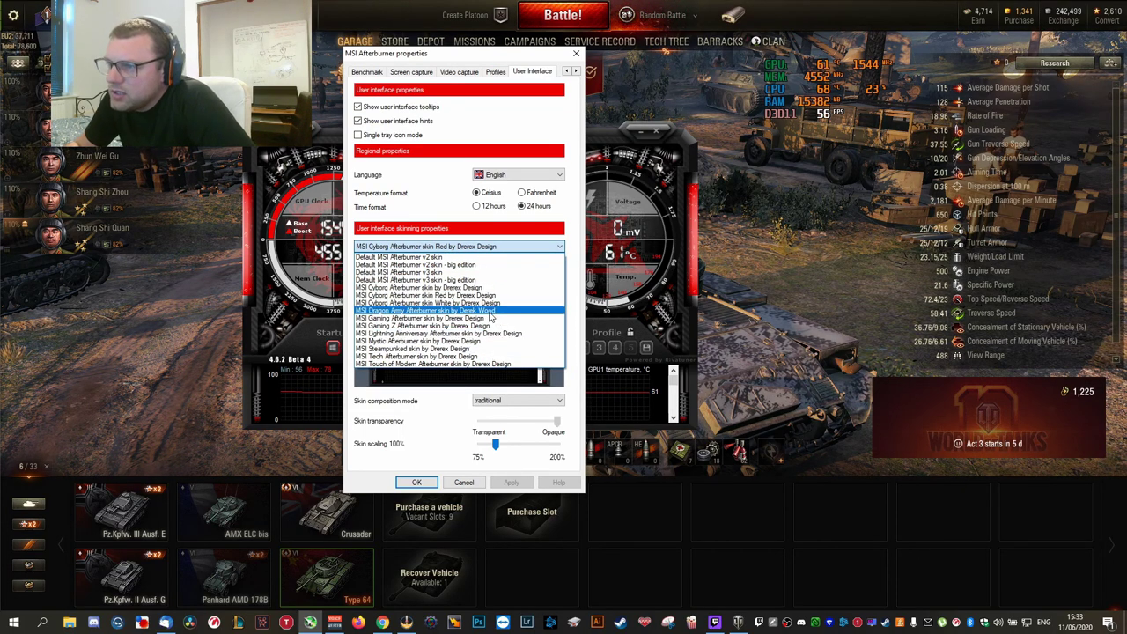
left_click(459, 303)
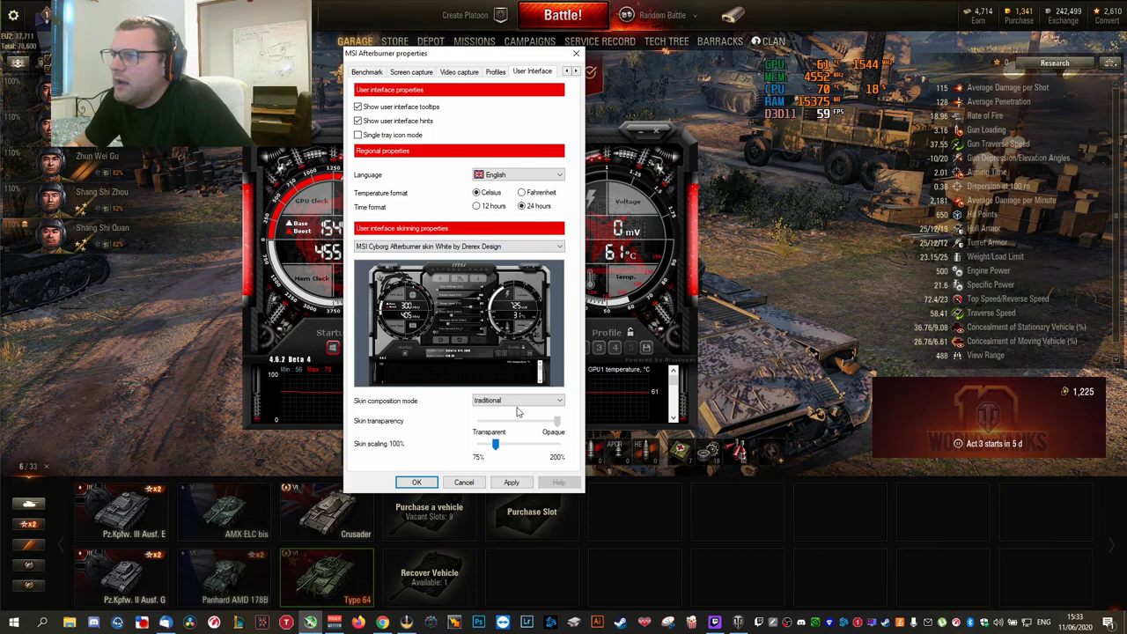
left_click(514, 484)
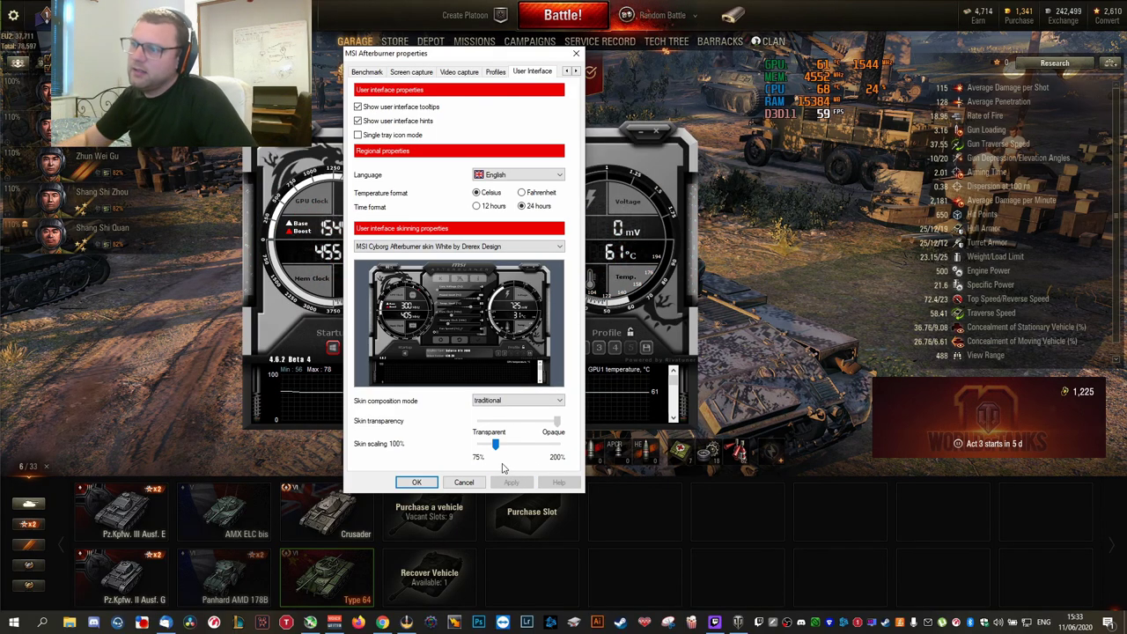
left_click_drag(496, 53, 868, 51)
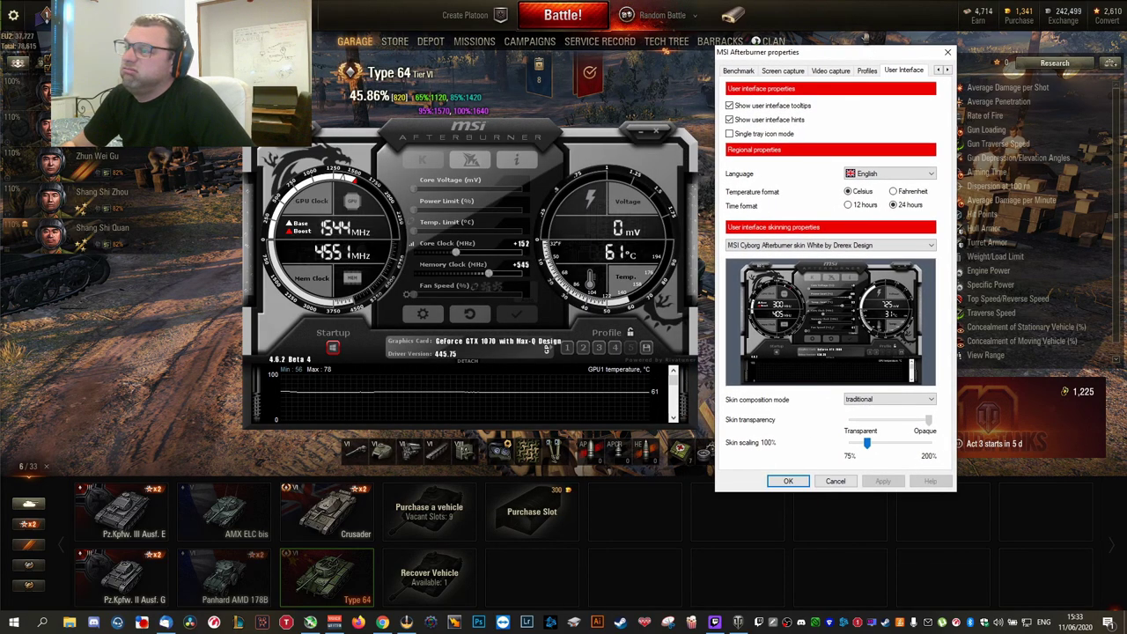
- Preview other Afterburner skins and select the MSI Touch of Modern Afterburner skin
left_click(820, 244)
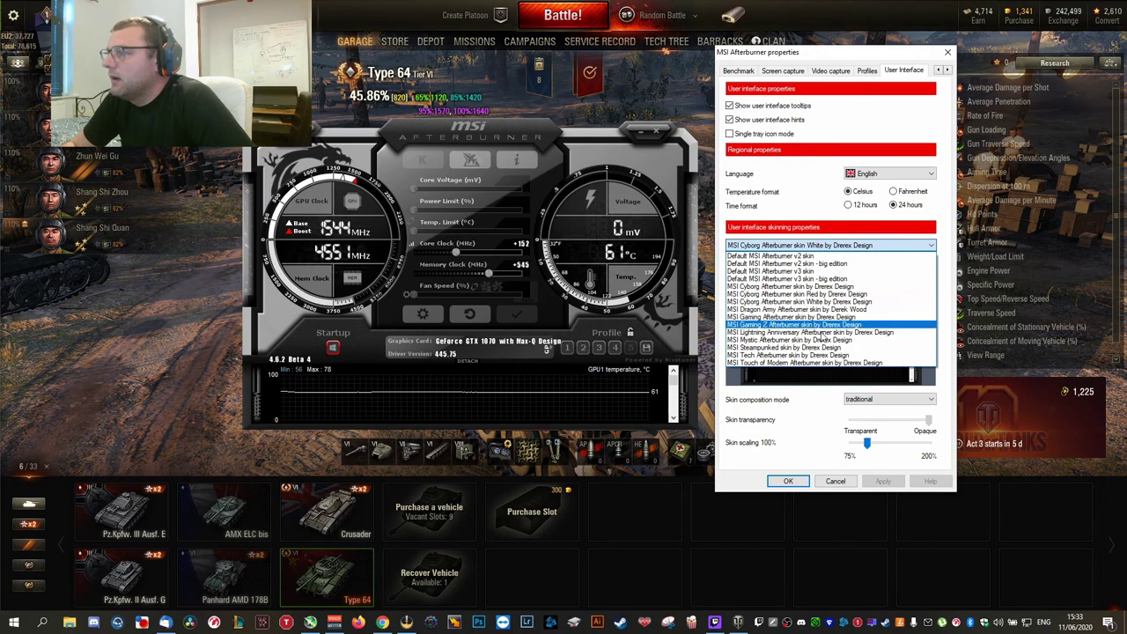
left_click(820, 351)
left_click(827, 244)
left_click(830, 362)
left_click(829, 246)
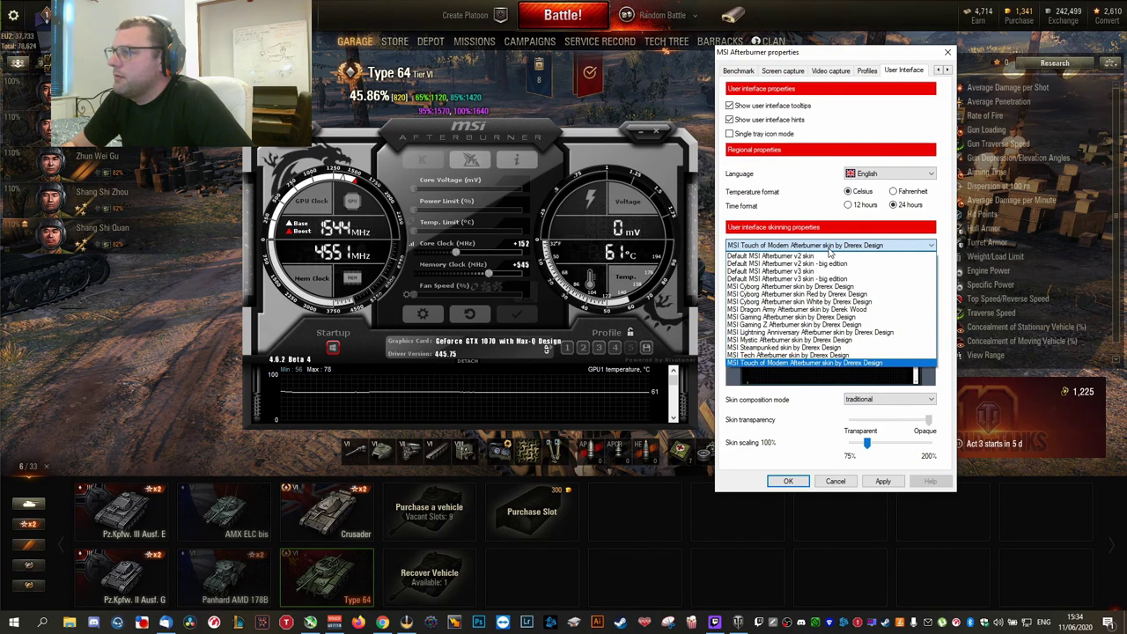
left_click(841, 475)
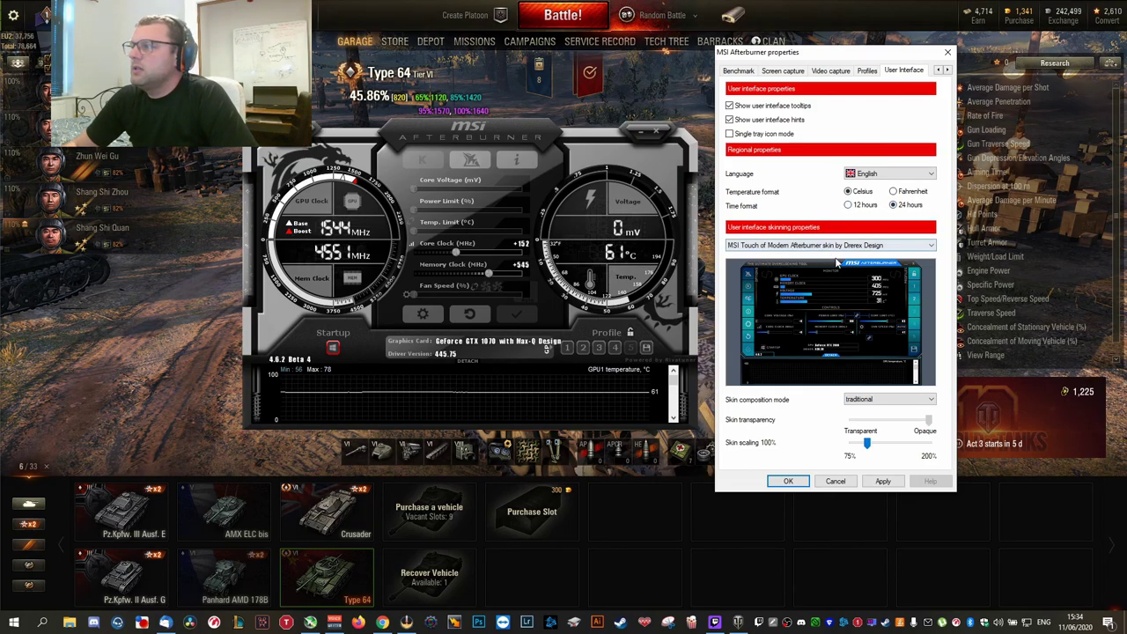
- Look through the available interface languages and skin composition modes, leaving English and traditional selected
left_click(866, 174)
left_click(866, 174)
left_click(868, 174)
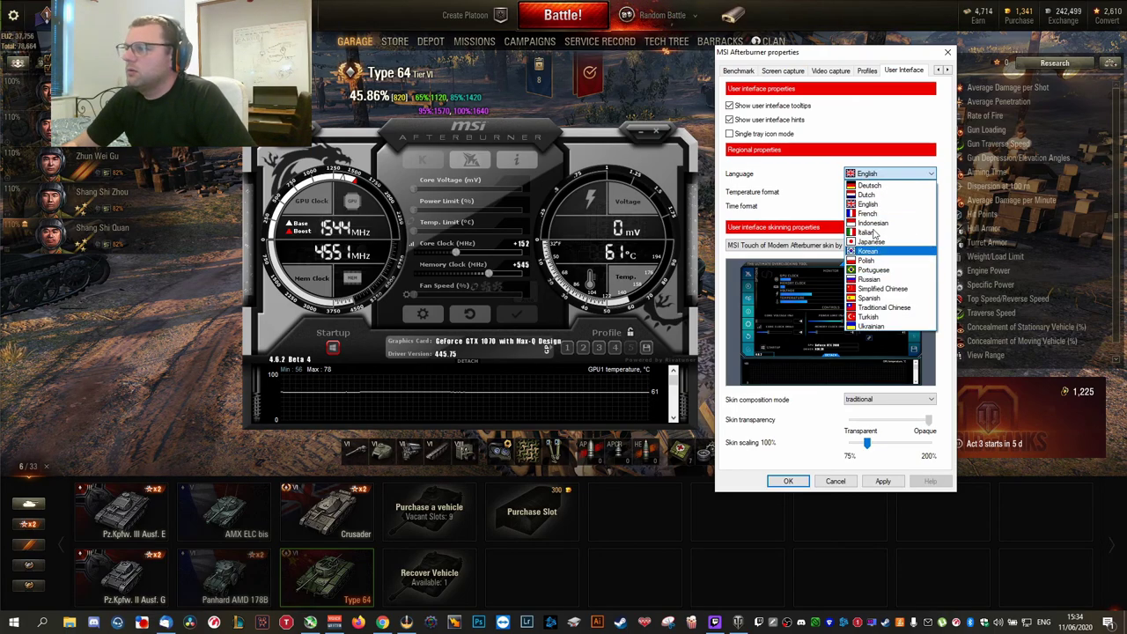
left_click(812, 154)
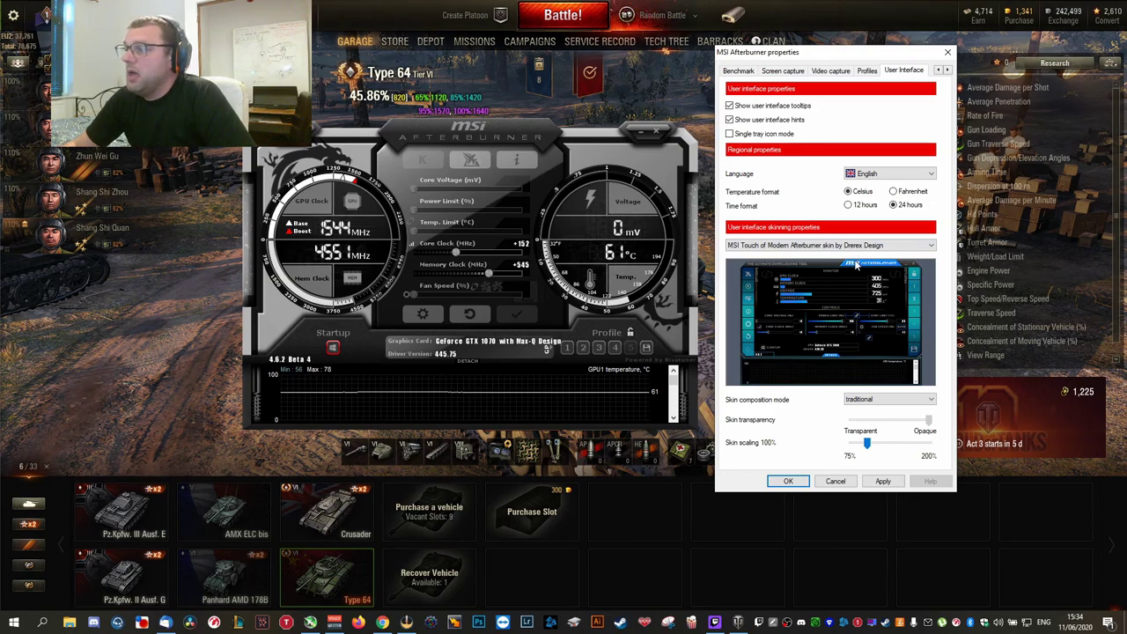
left_click(871, 400)
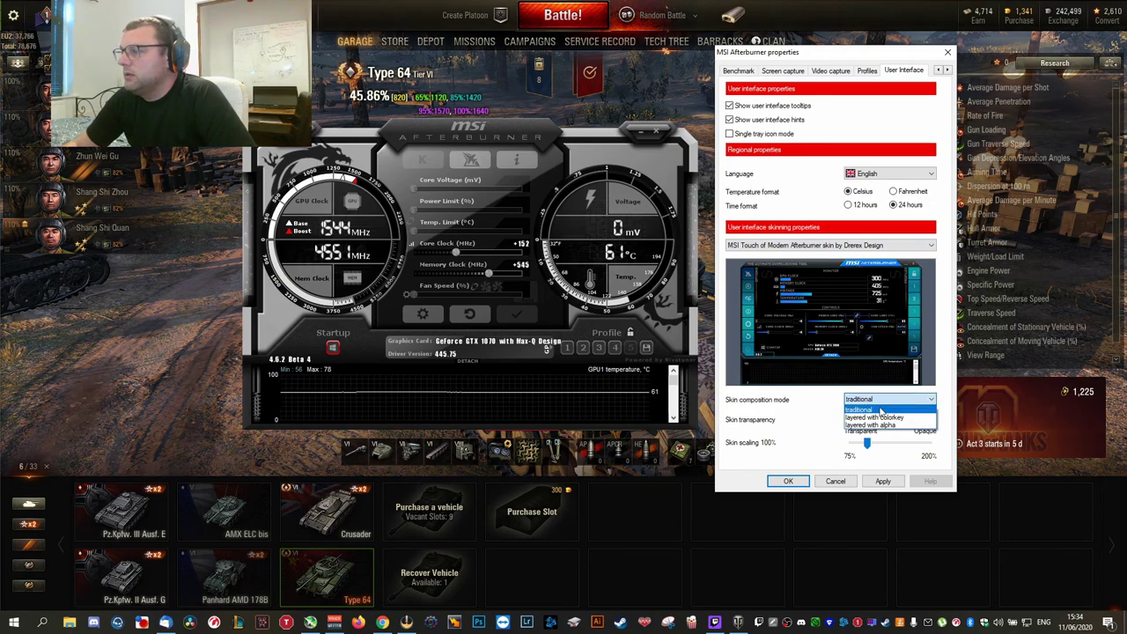
left_click(779, 410)
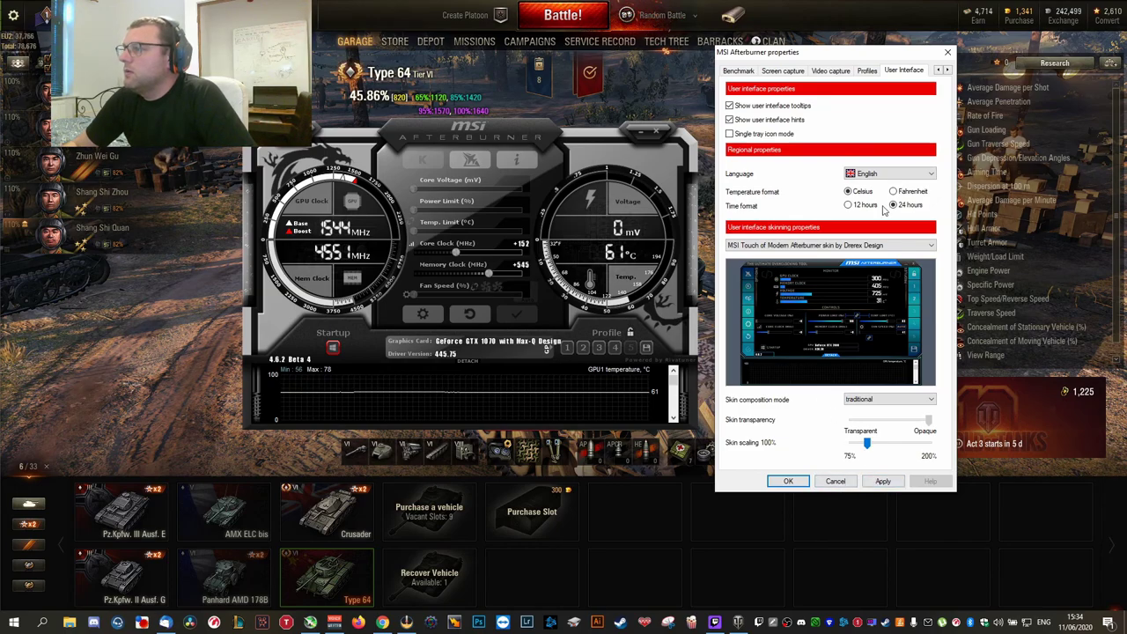
- Check the profile and video capture settings, and apply the selected Touch of Modern skin
left_click_drag(811, 56, 821, 81)
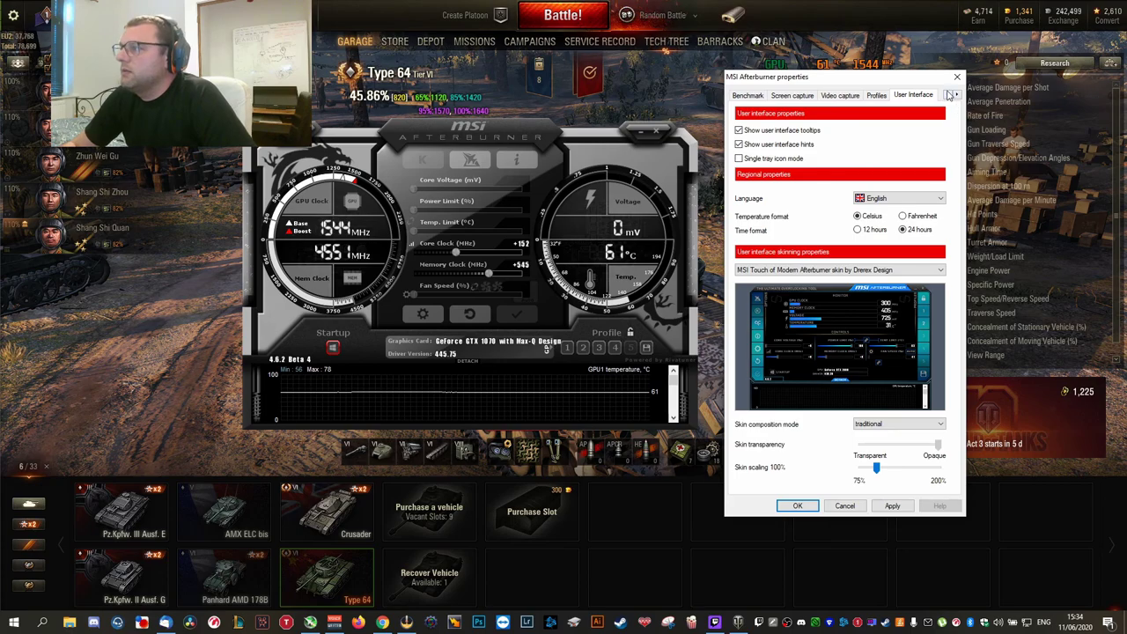
left_click(874, 96)
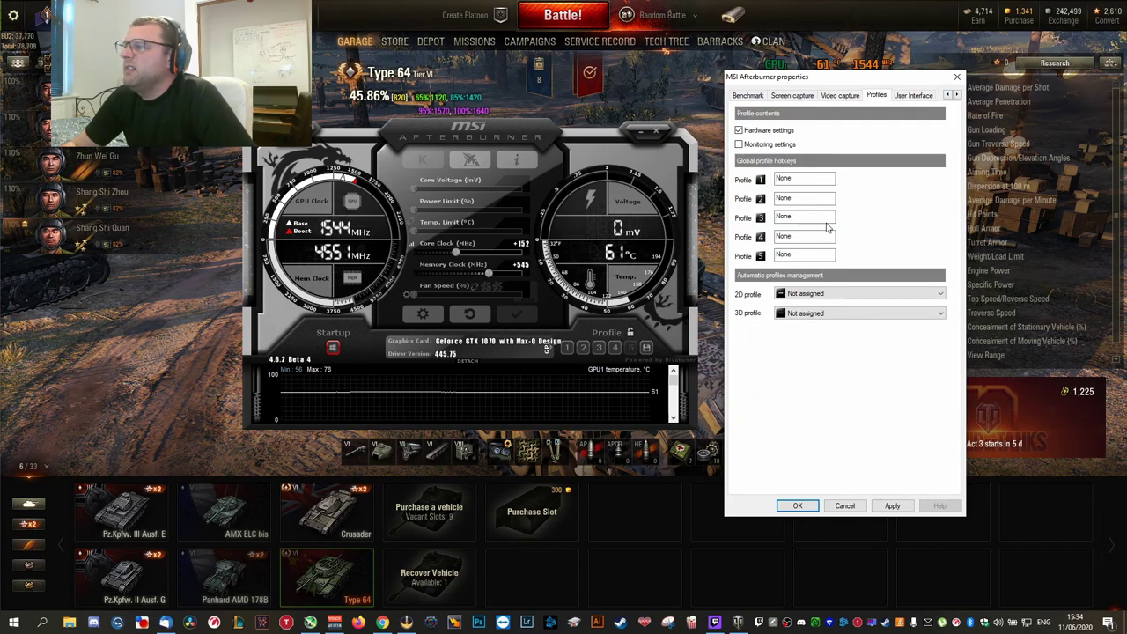
left_click(840, 95)
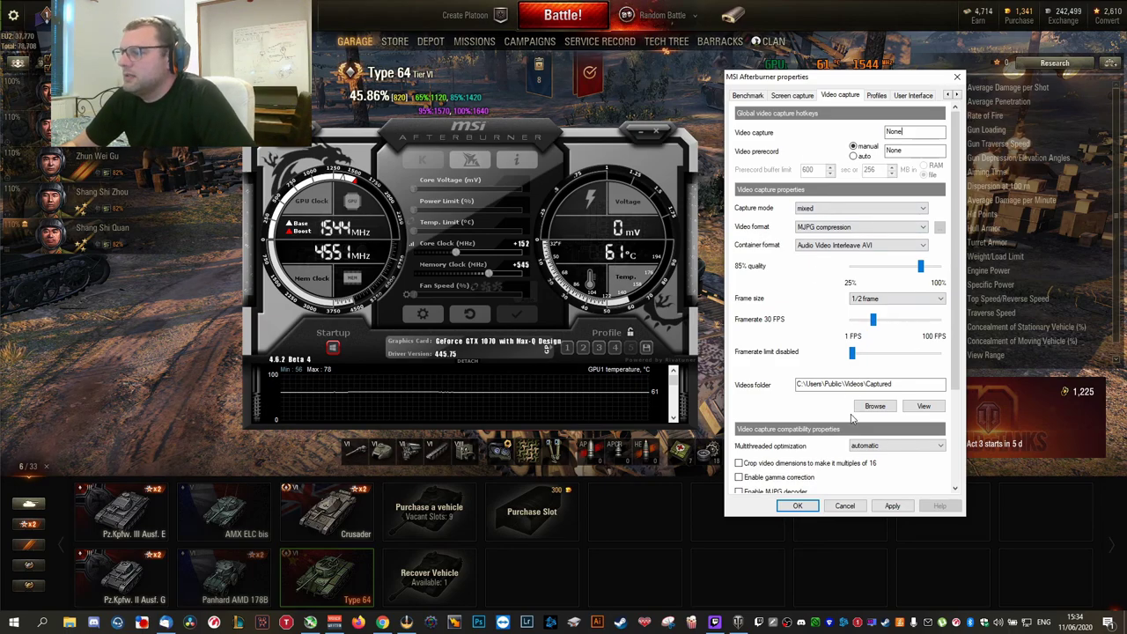
left_click(896, 508)
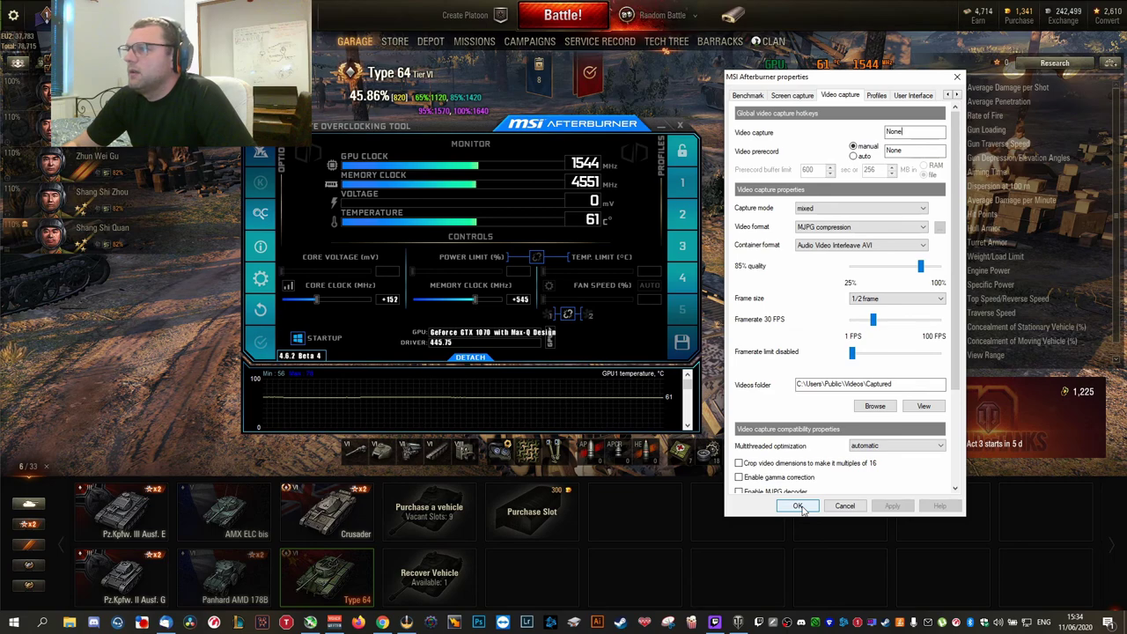
- Switch the skin back to MSI Cyborg Afterburner skin White and save and close the properties
left_click(921, 97)
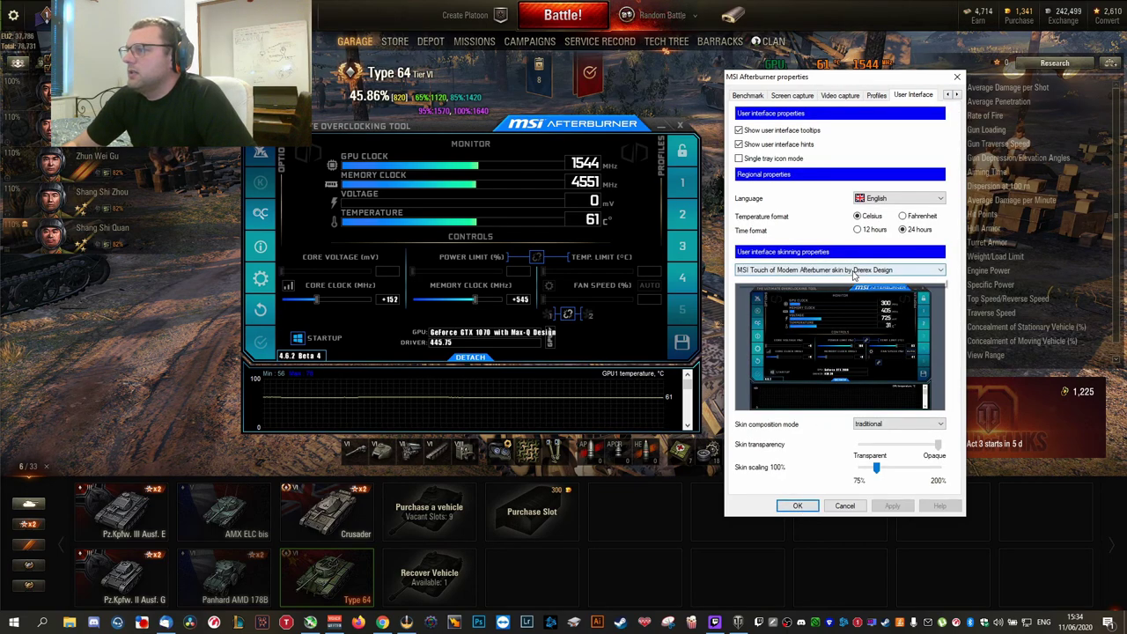
left_click(854, 270)
left_click(819, 327)
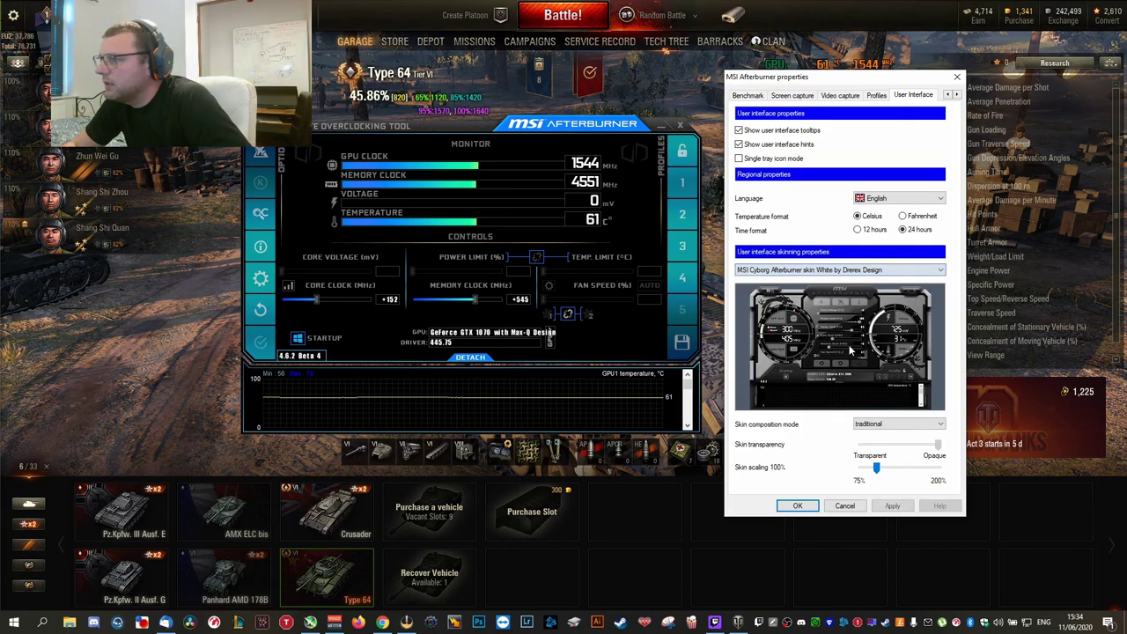
left_click(798, 506)
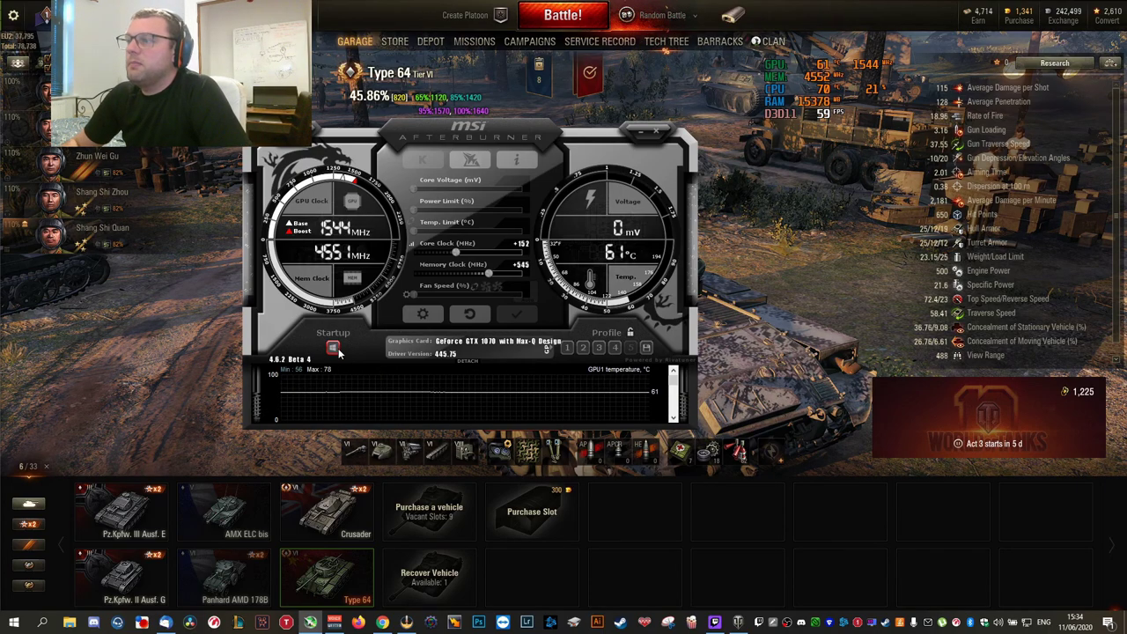
- Reset the GPU clocks to their defaults, and load profile 3 to restore core clock +152 and memory clock +545
left_click(472, 316)
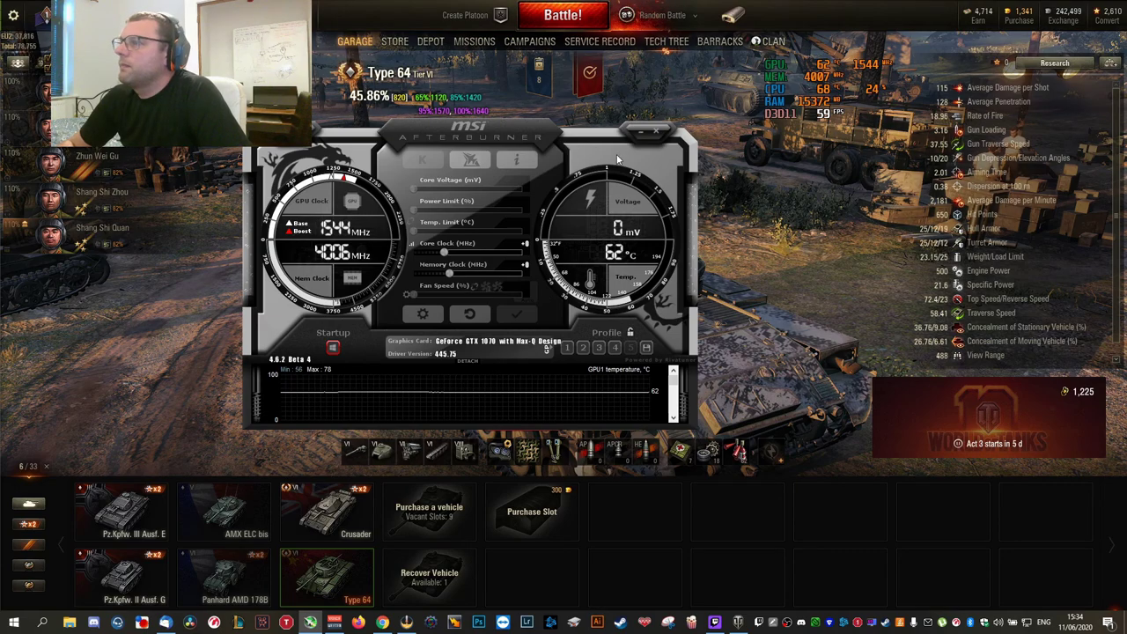
left_click_drag(531, 337, 483, 317)
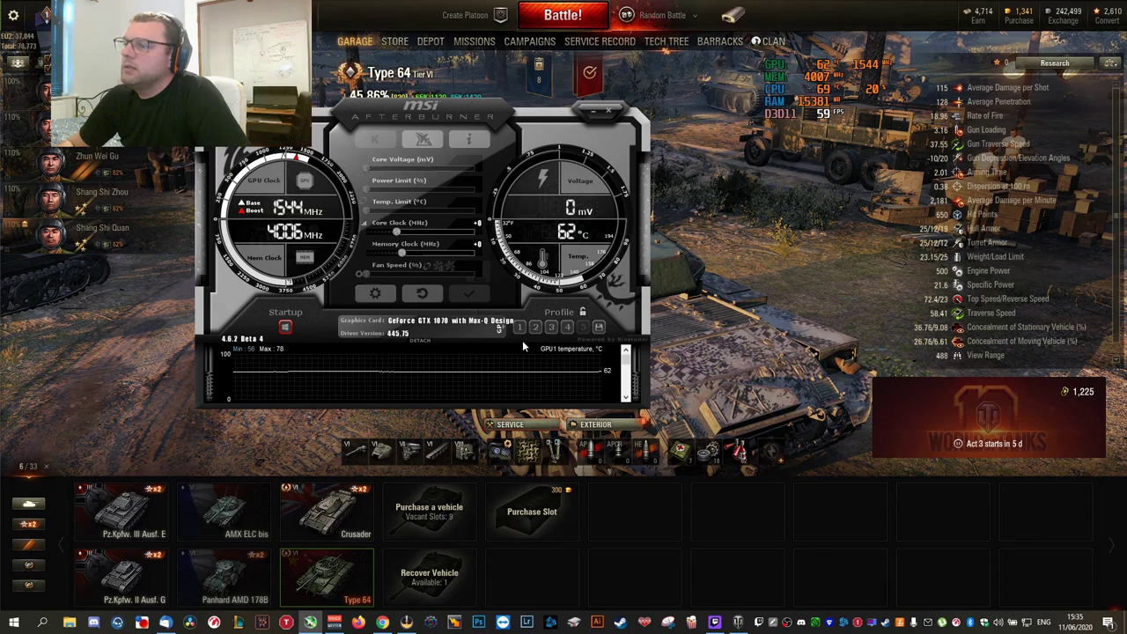
left_click(552, 327)
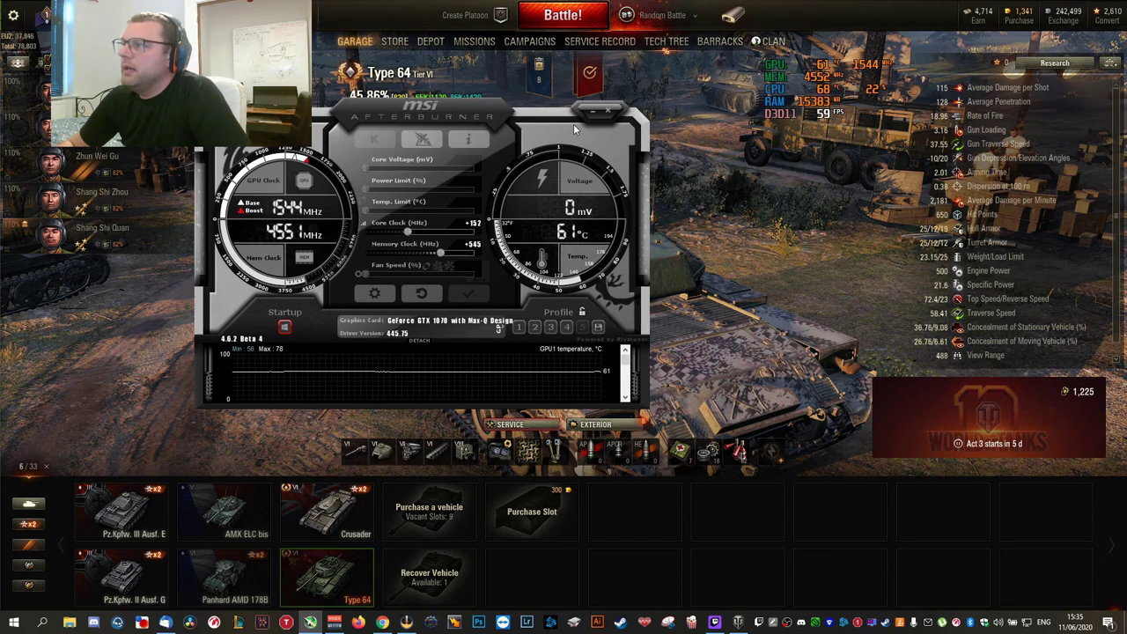
left_click_drag(573, 123, 533, 99)
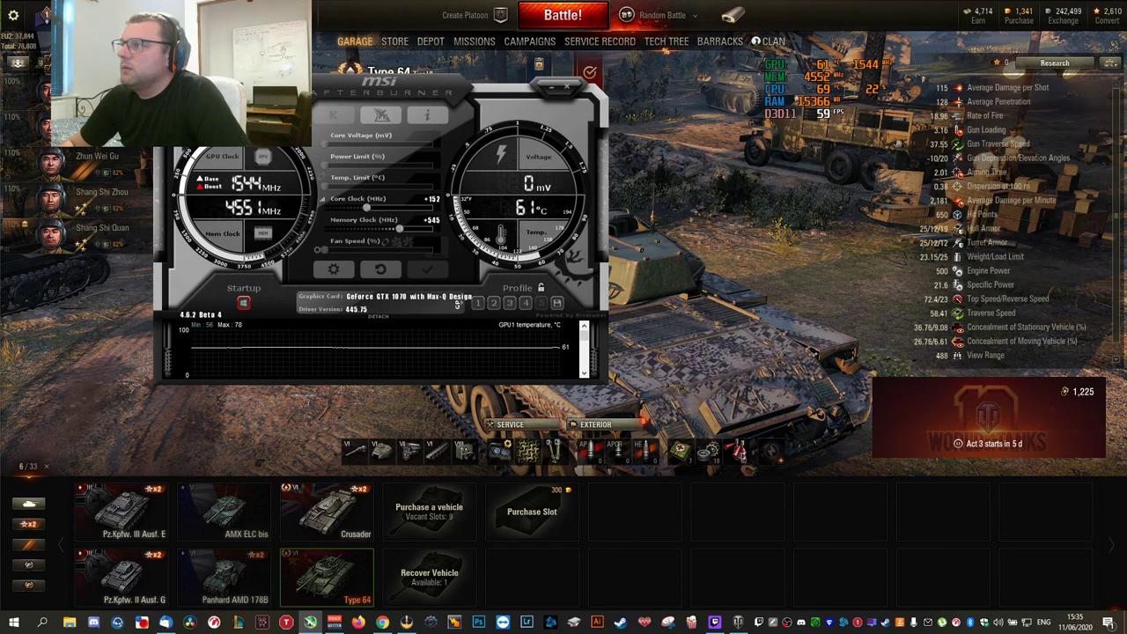
- Close the Afterburner window and enter a World of Tanks random battle with the Type 64 despite its empty ammunition
left_click(568, 90)
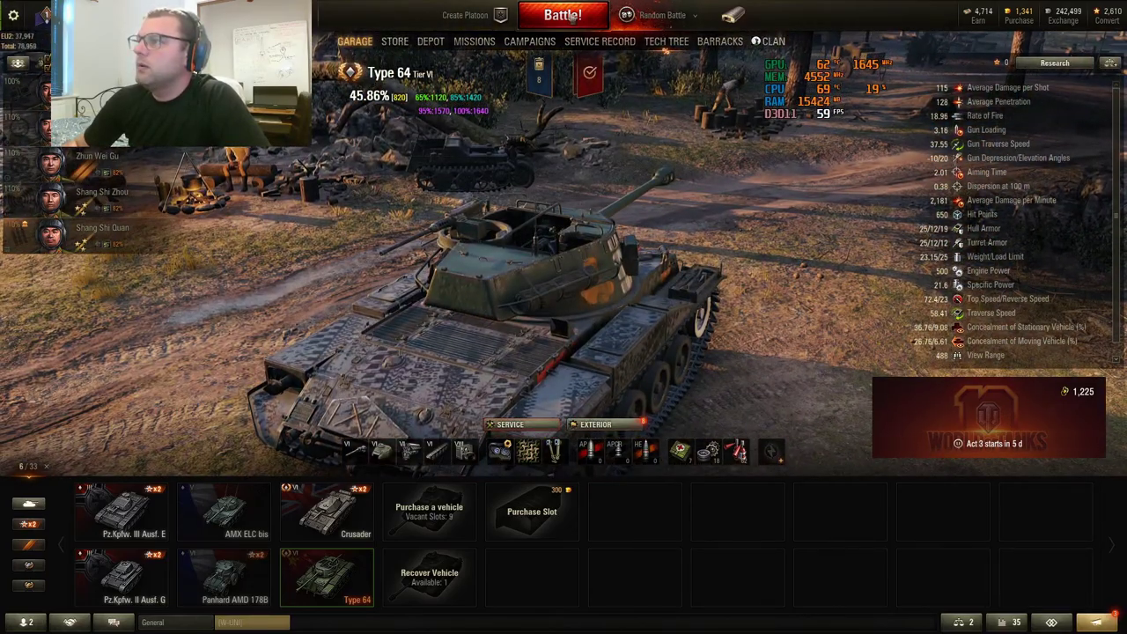
left_click(571, 15)
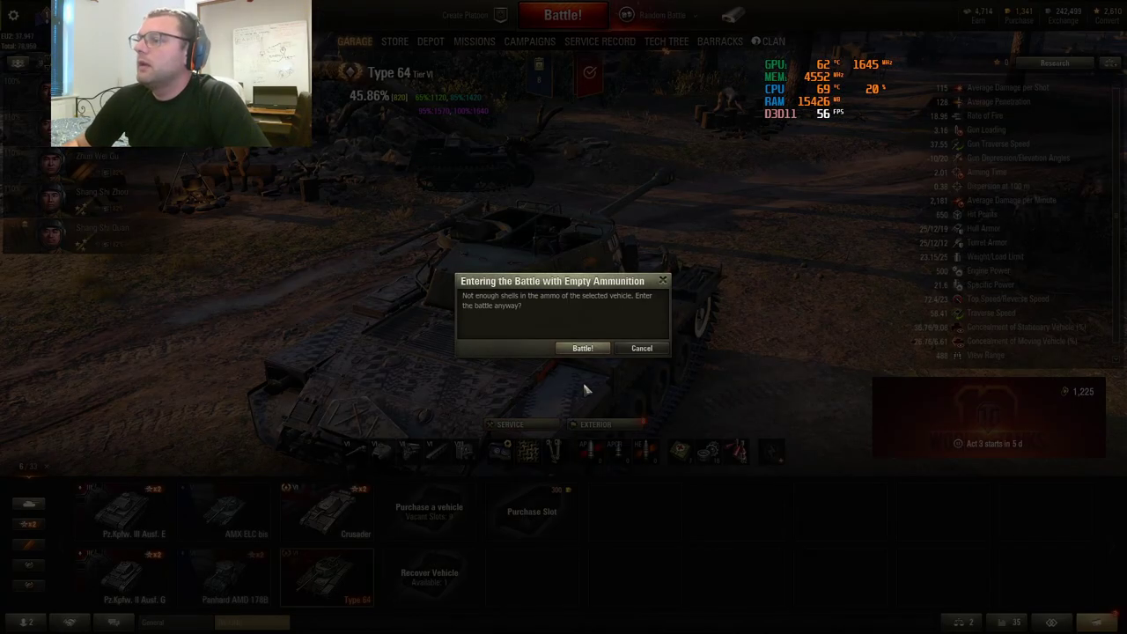
left_click(587, 347)
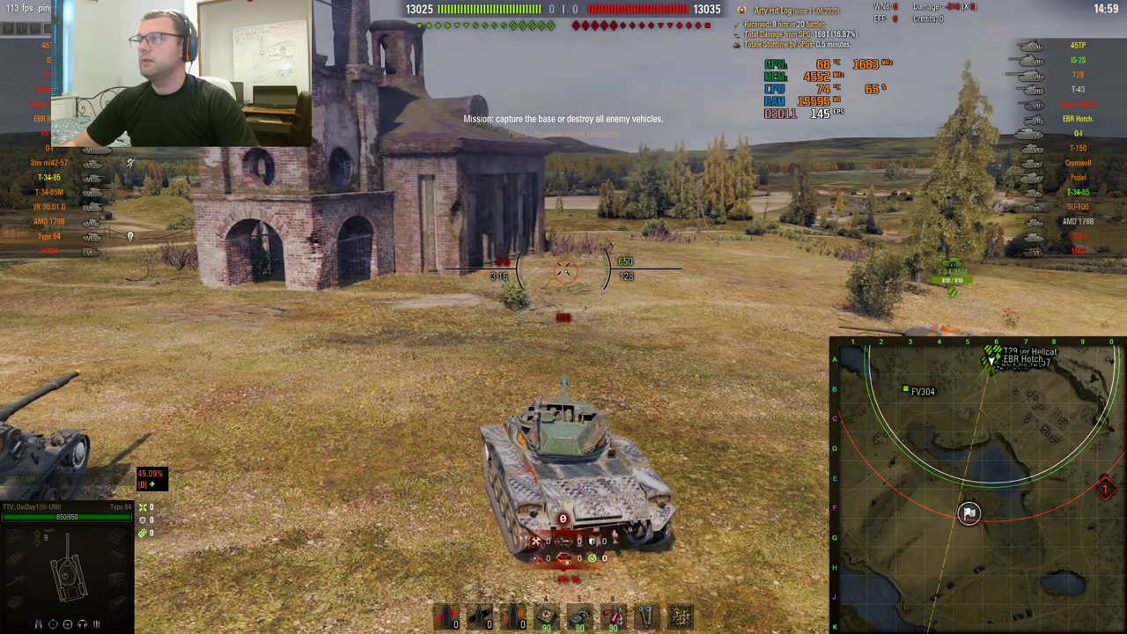
- Drive the Type 64 across the battlefield while checking the on-screen GPU, memory, CPU, RAM and frame rate readings
key("w")
key("w")
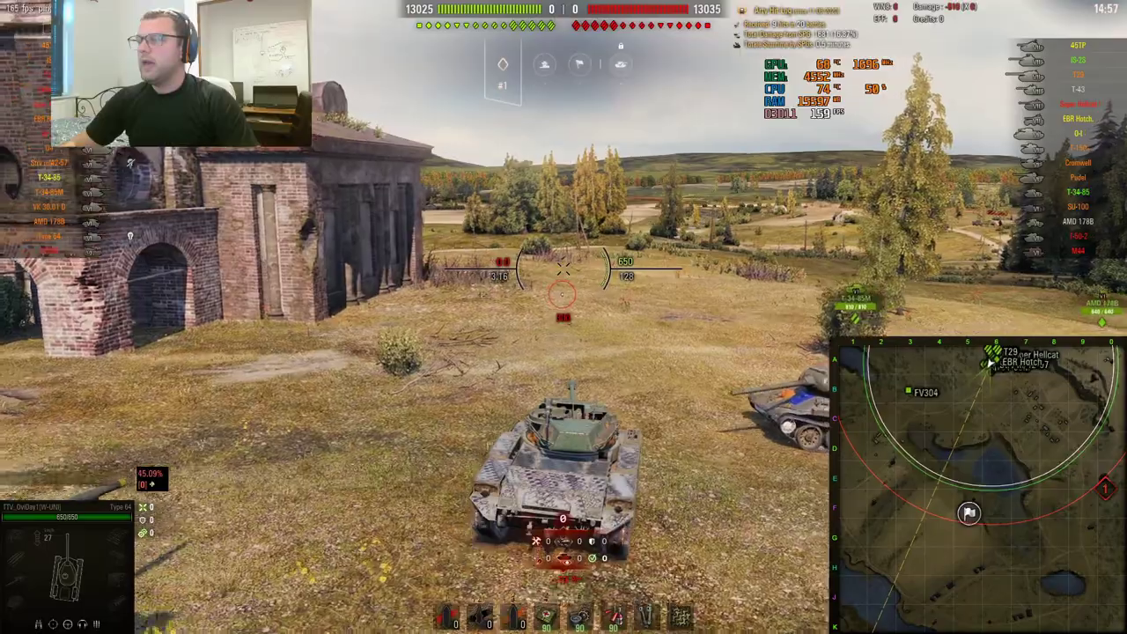
key("w")
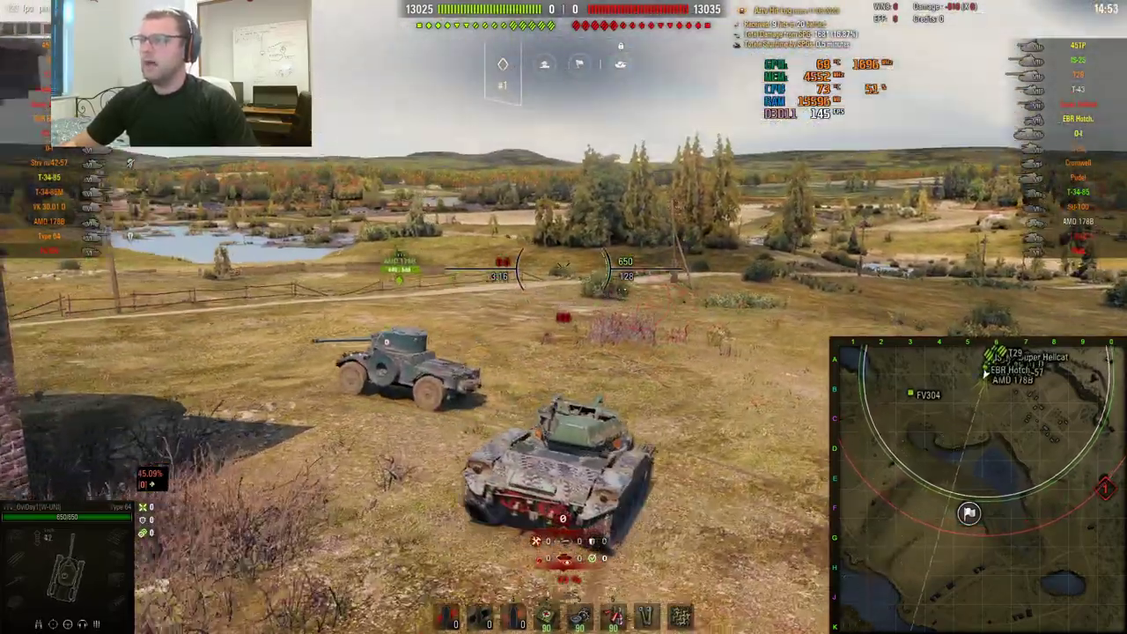
key("w")
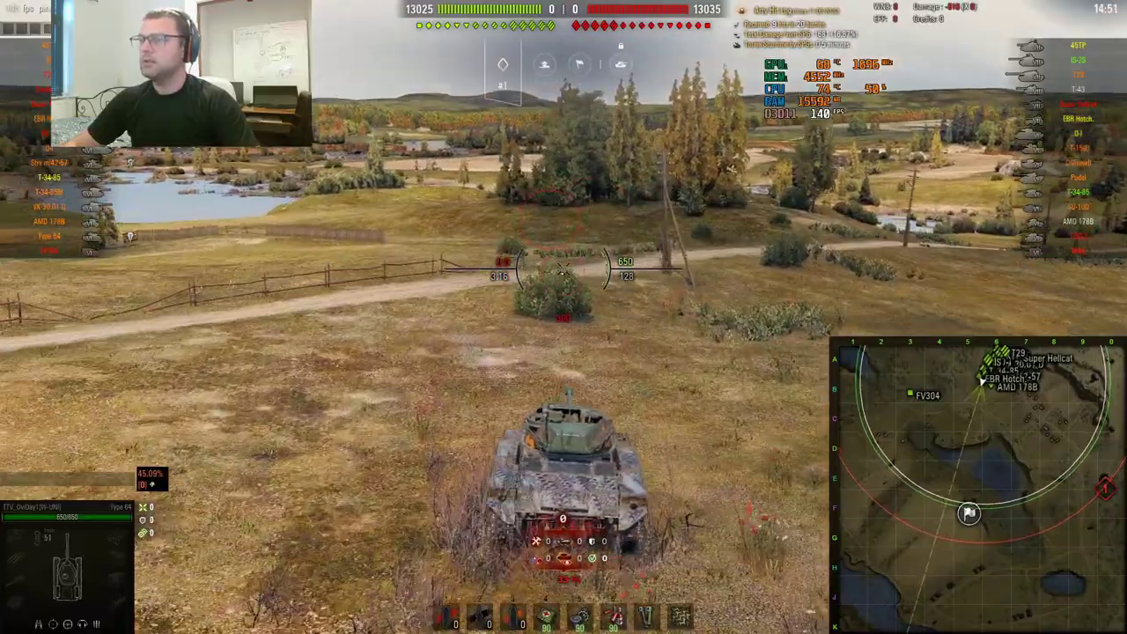
key("a")
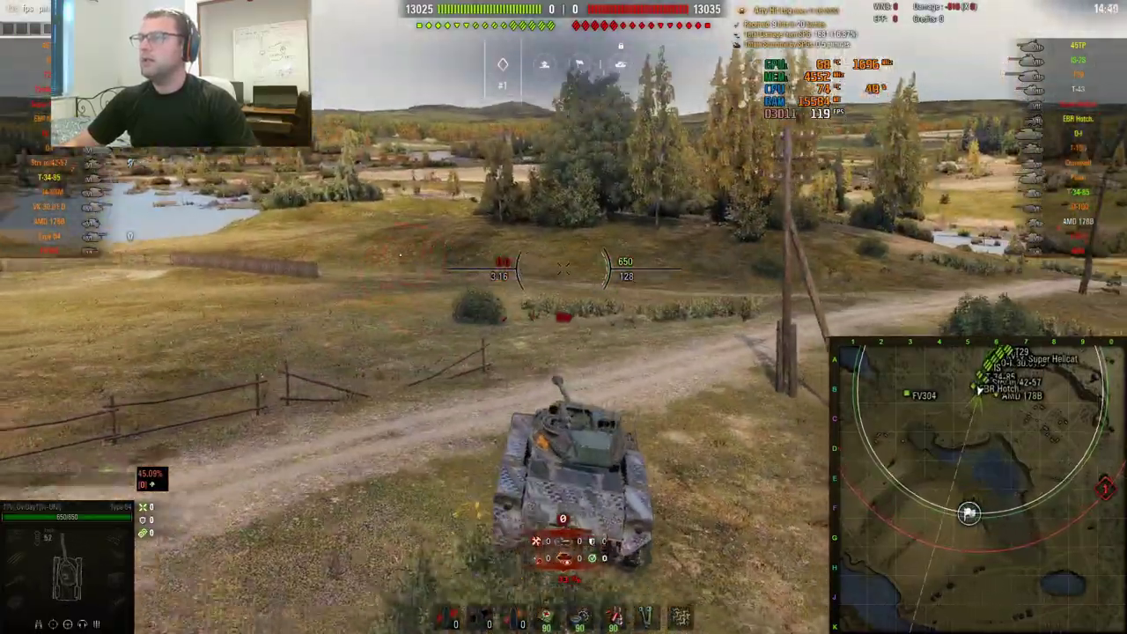
key("a")
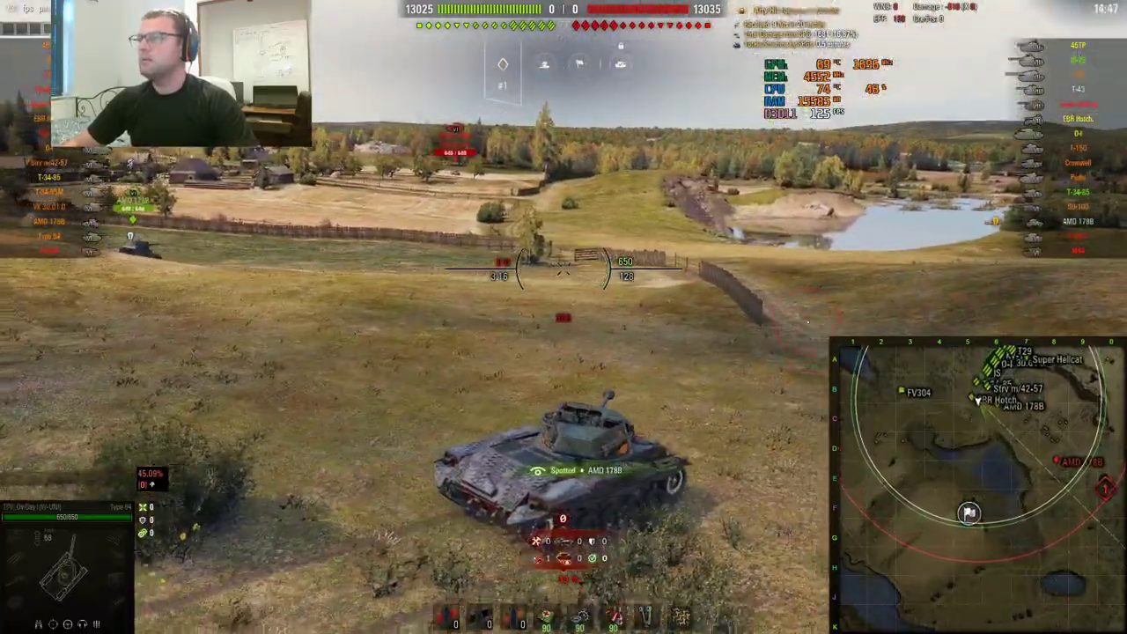
key("a")
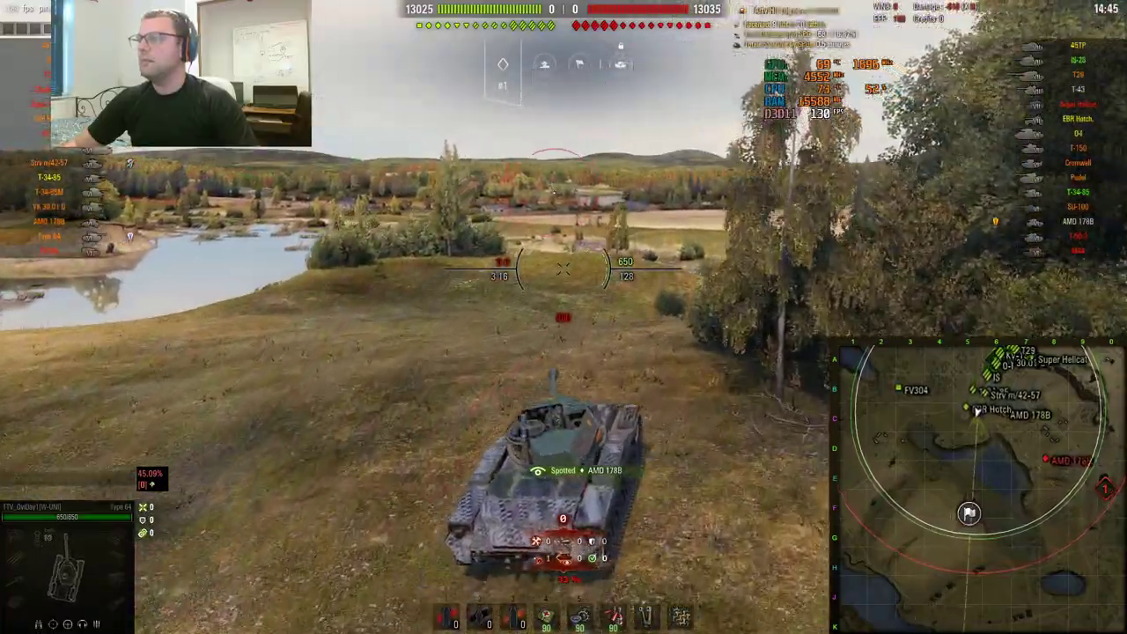
key("a")
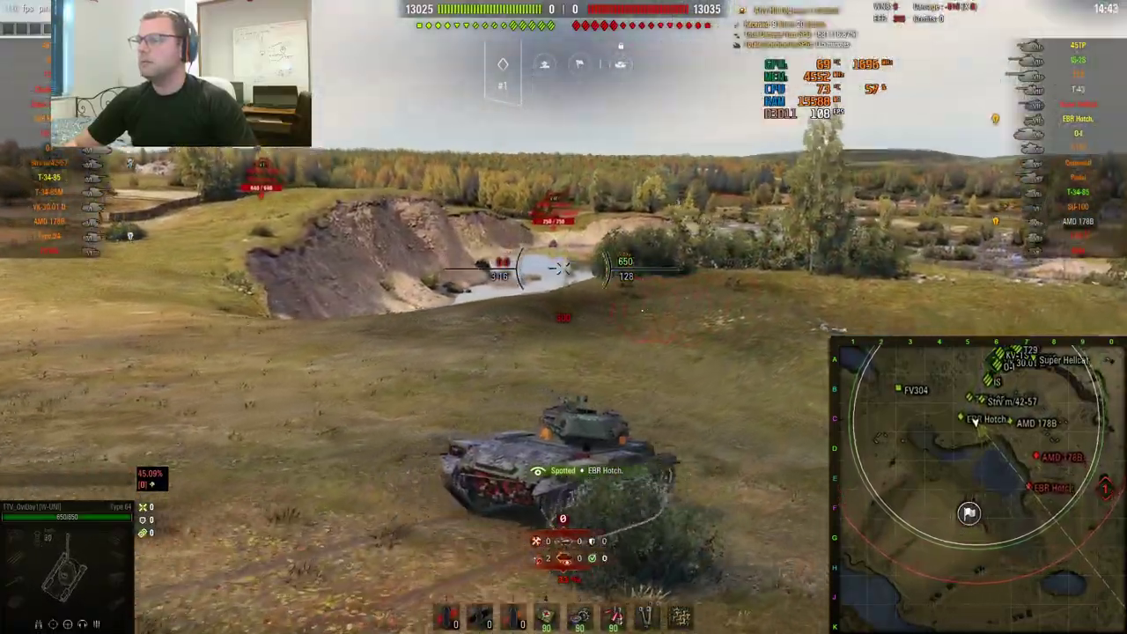
key("d")
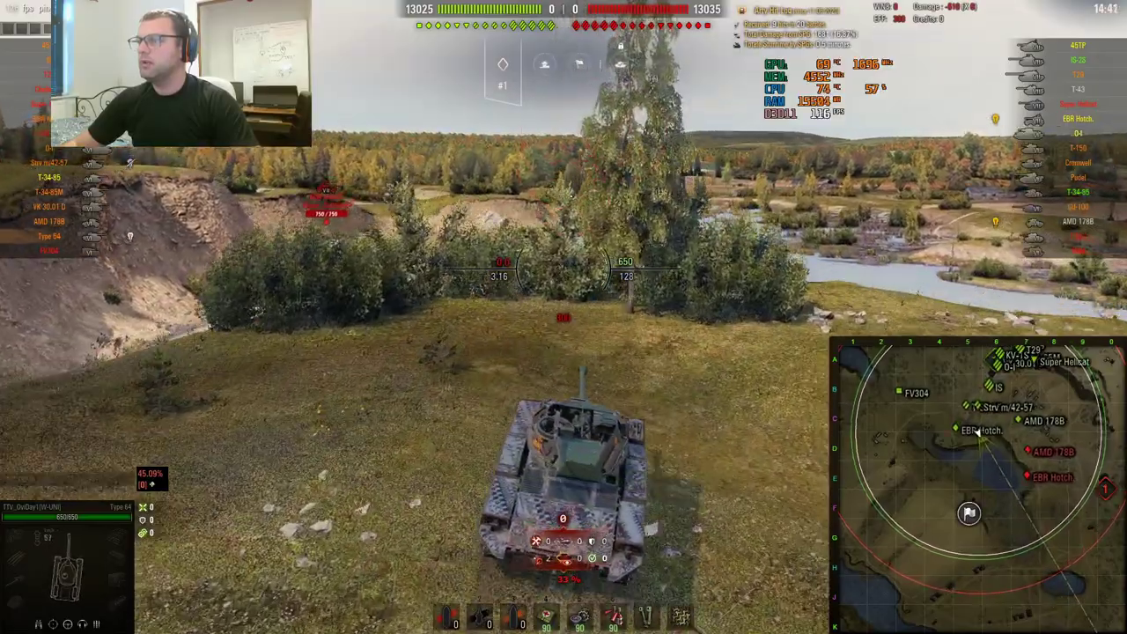
key("d")
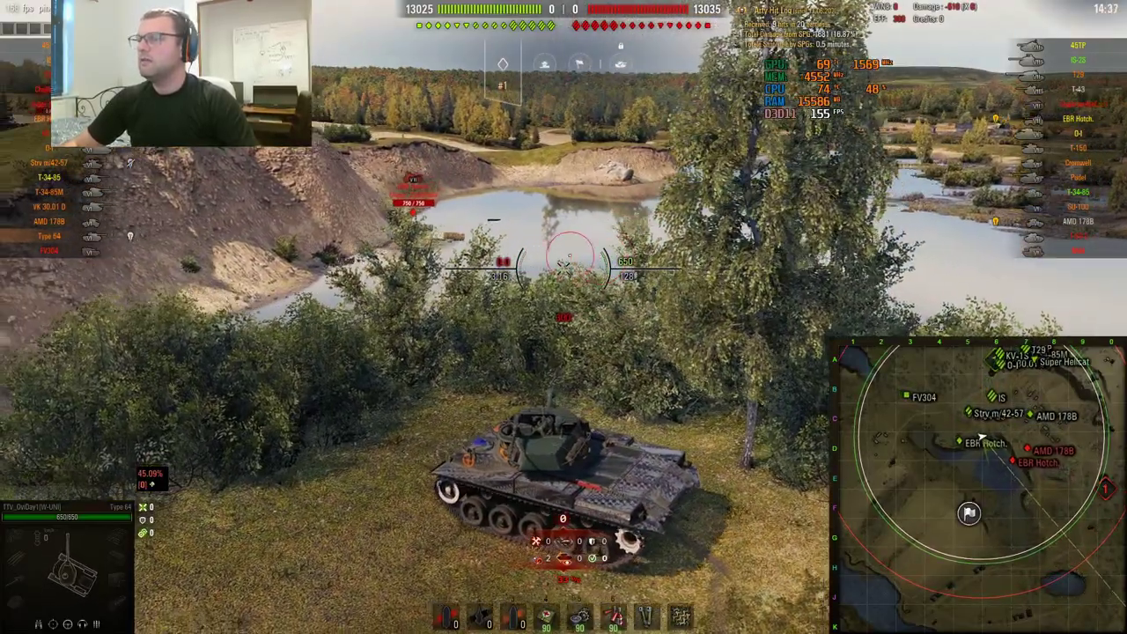
key("a")
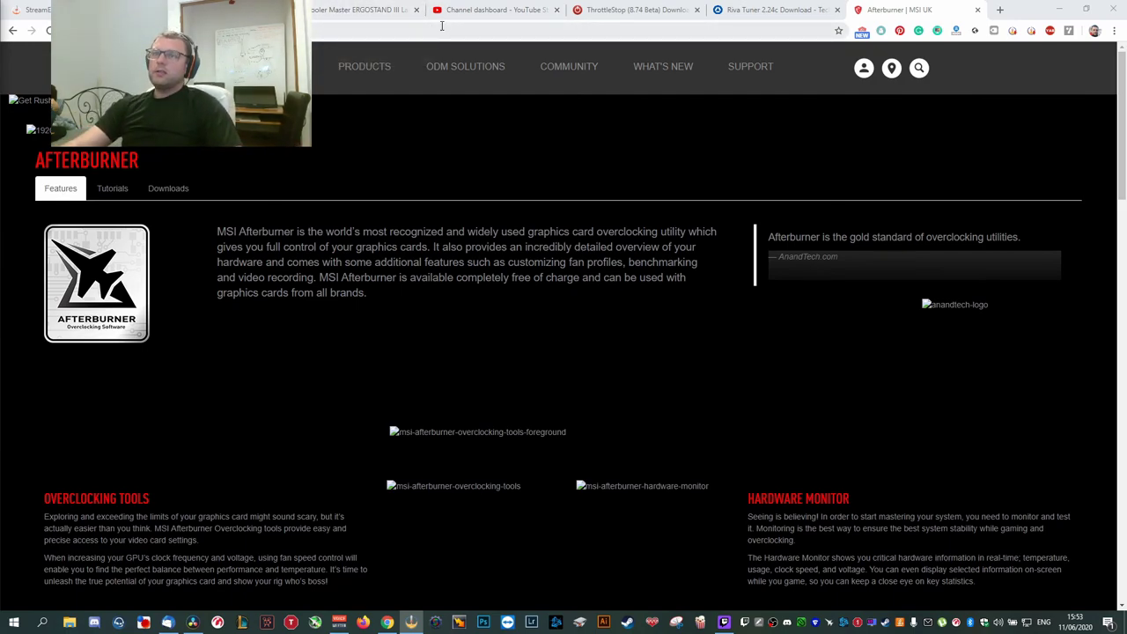
- Switch to the browser's Amazon page for the Cooler Master ERGOSTAND III cooling pad and review the purchase notice and product details
left_click(355, 11)
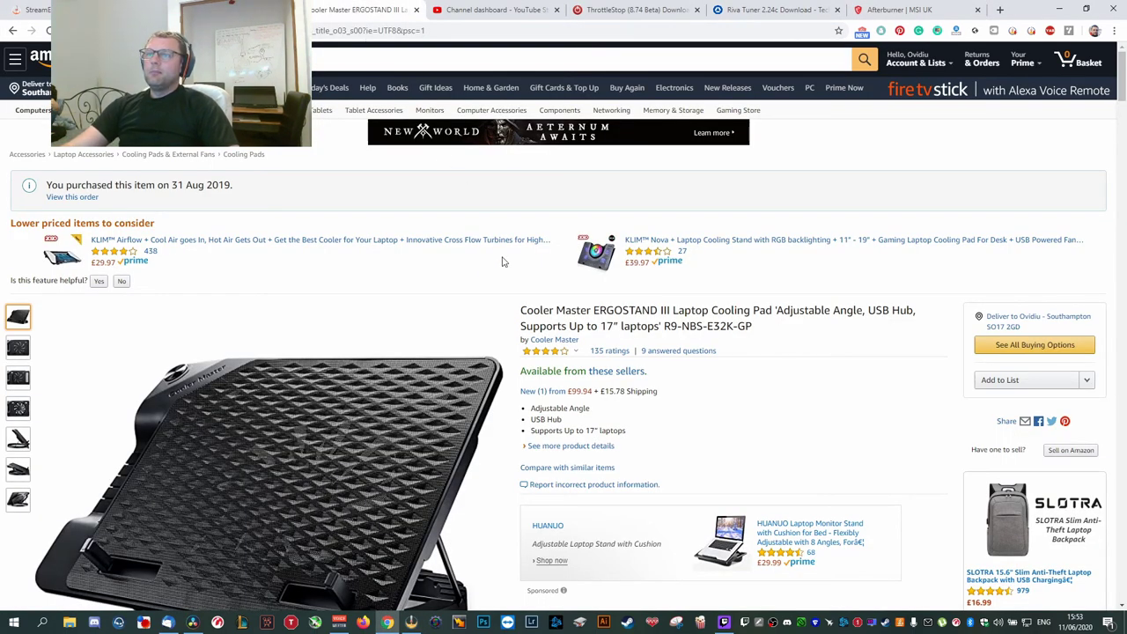
left_click_drag(171, 186, 236, 187)
left_click(238, 190)
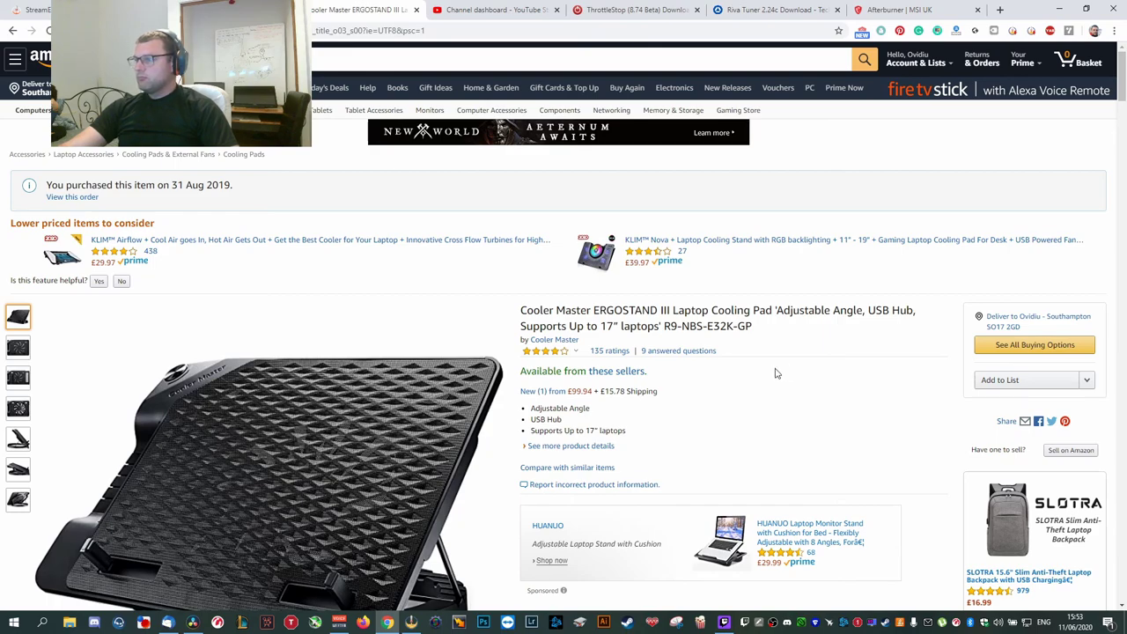
scroll(775, 373, "down", 3)
scroll(726, 370, "up", 1)
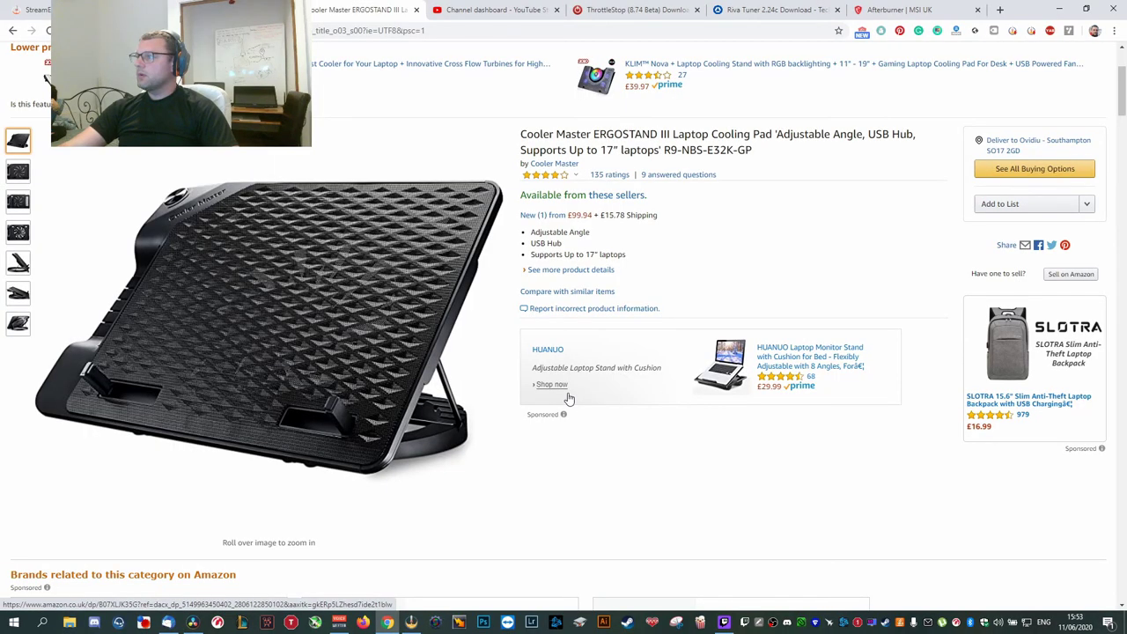
- Examine the cooling pad's product images, including its surface, fan, adjustable stand and rear, and return to the first image
mouse_move(335, 395)
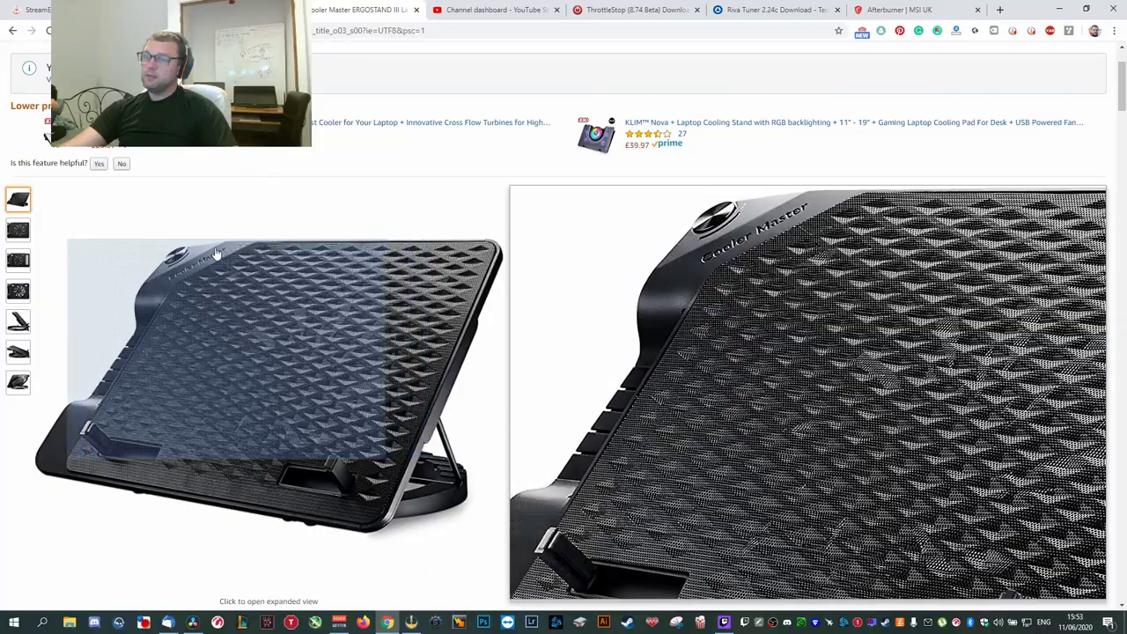
mouse_move(18, 231)
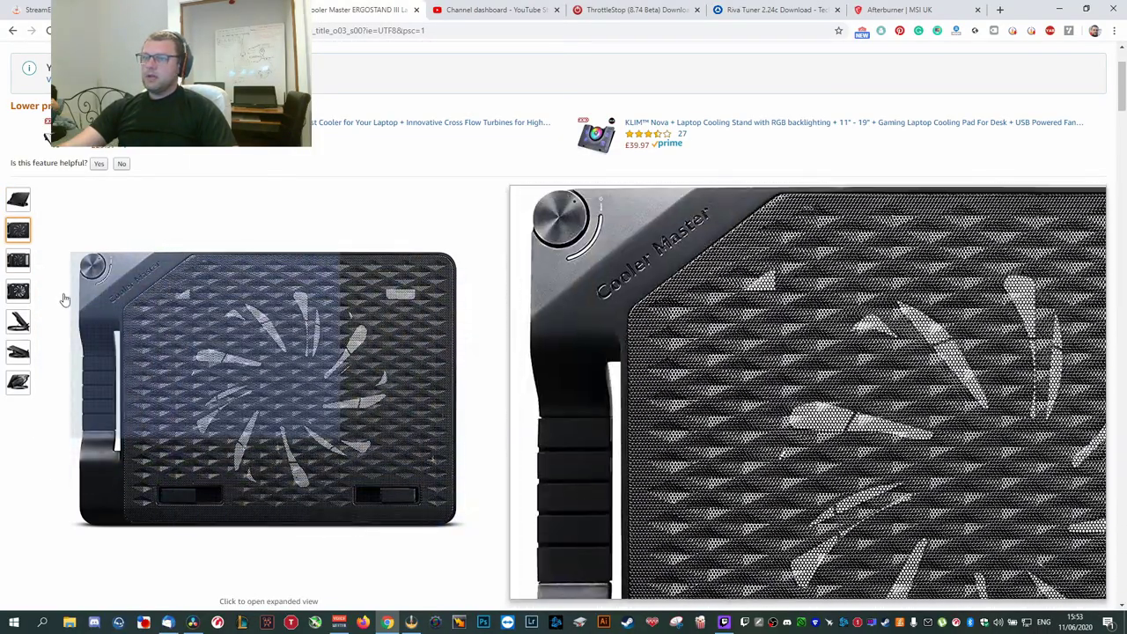
mouse_move(19, 260)
mouse_move(18, 293)
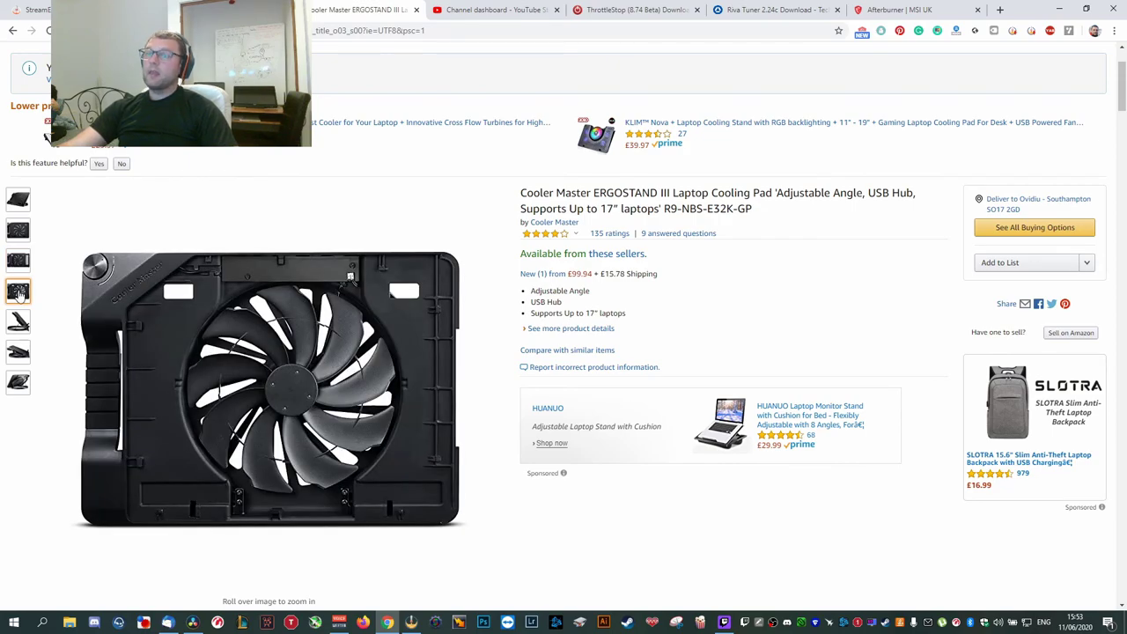
mouse_move(19, 323)
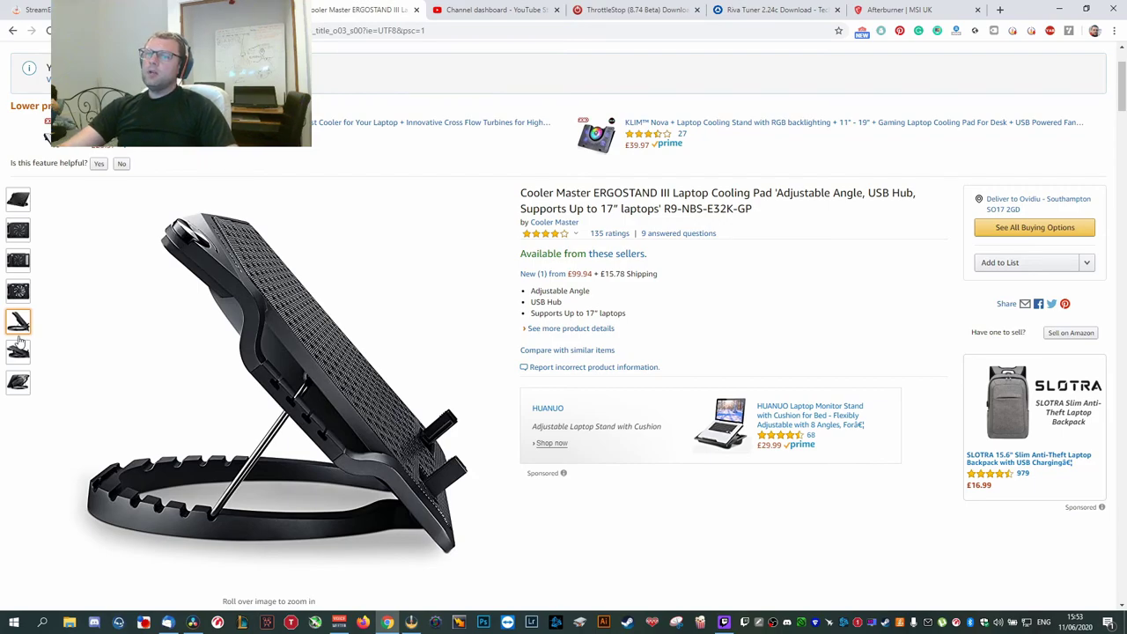
mouse_move(16, 354)
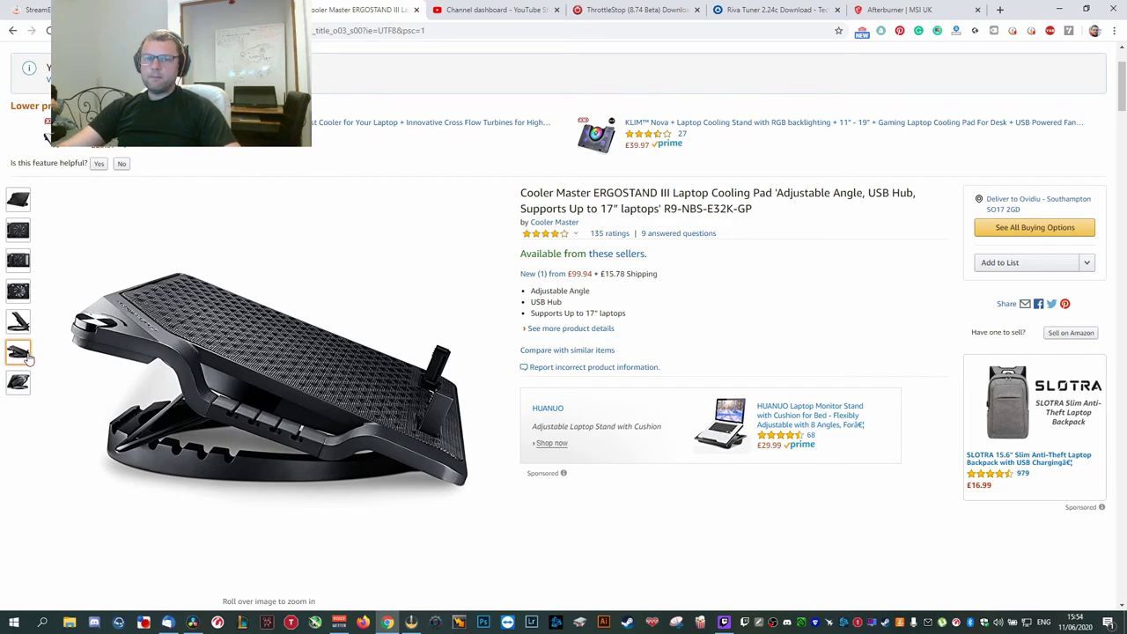
mouse_move(25, 383)
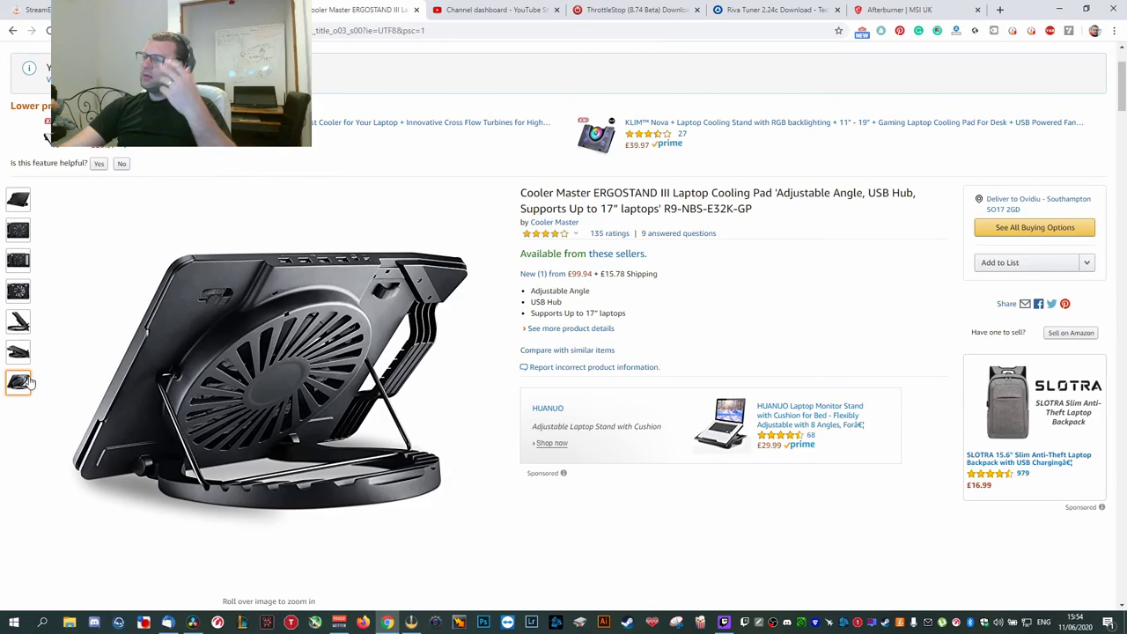
mouse_move(73, 376)
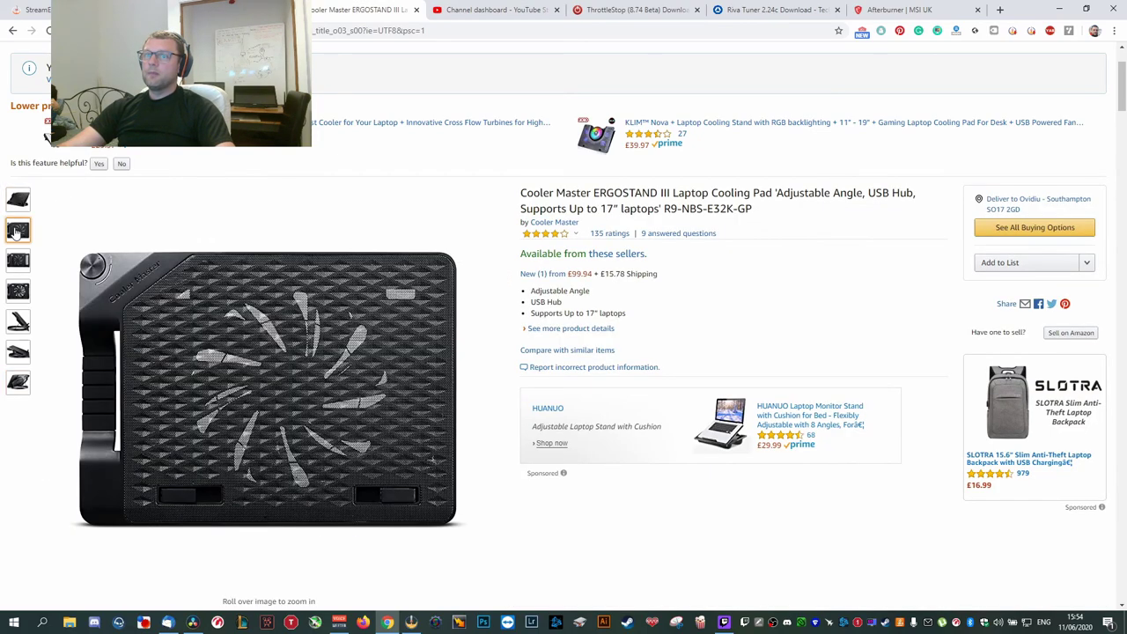
left_click(21, 203)
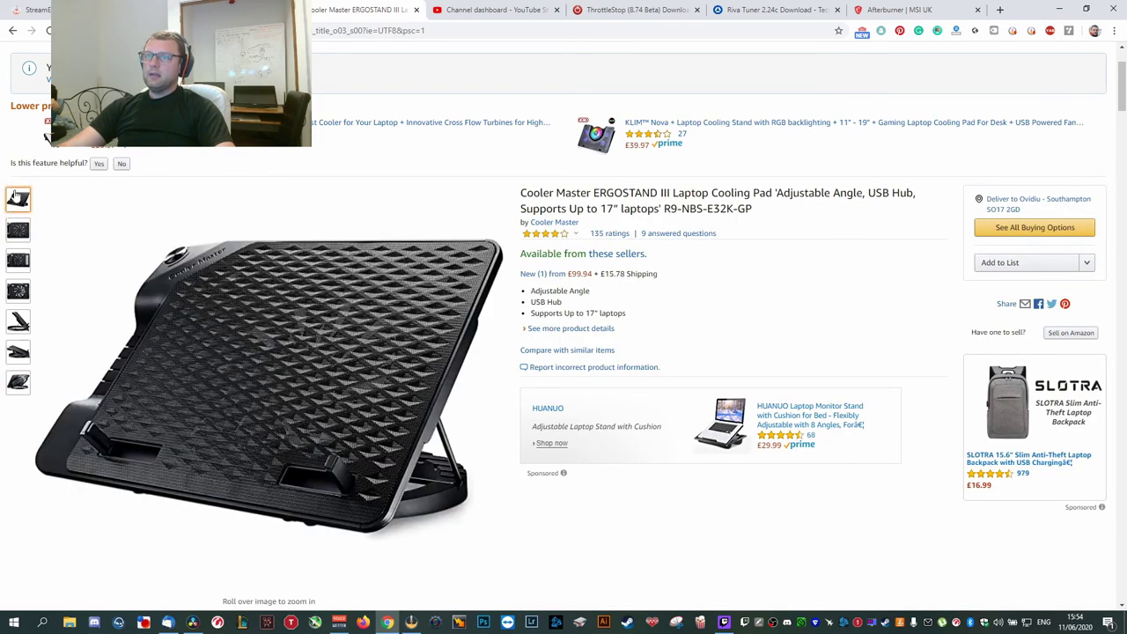
- Download the stable ThrottleStop 8.70.6 release from the TechPowerUp UK server
left_click(622, 11)
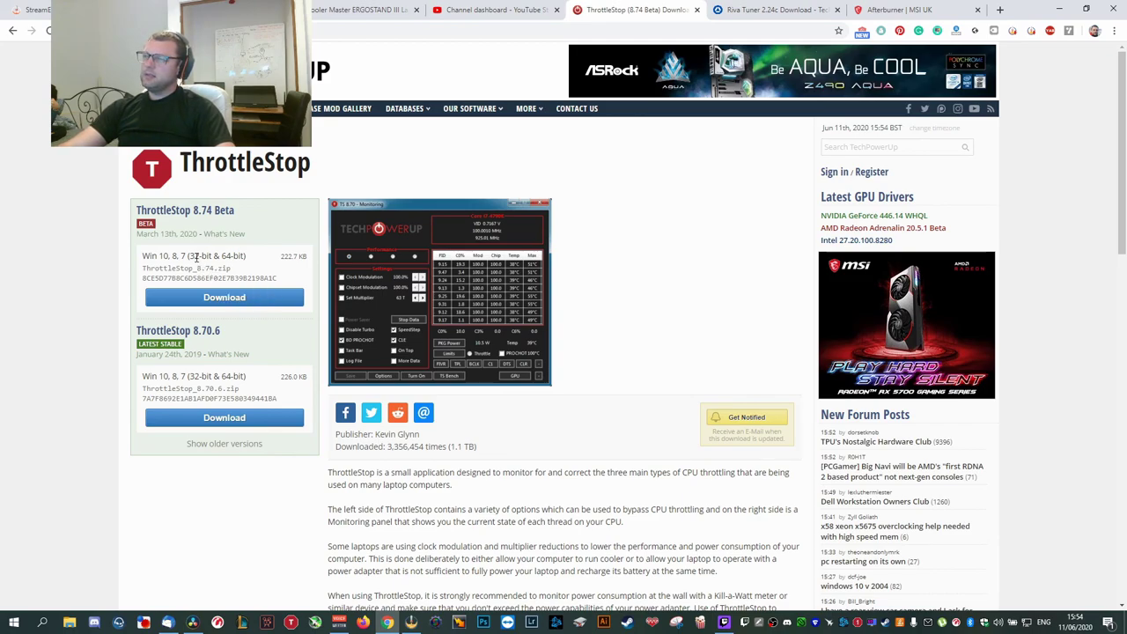
left_click_drag(191, 253, 243, 255)
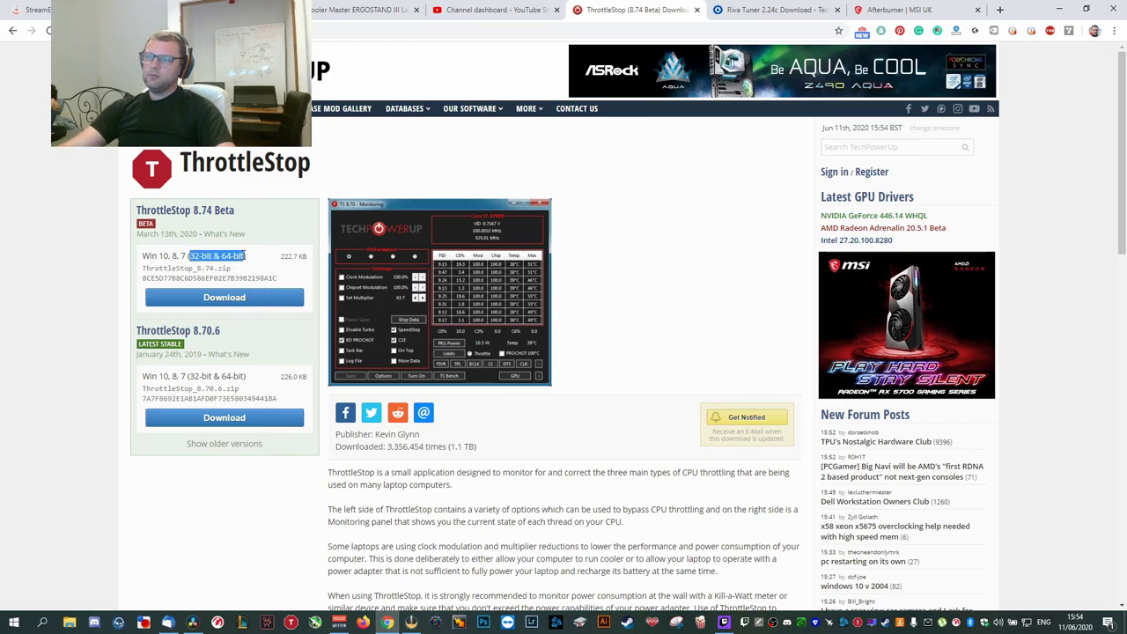
left_click(245, 256)
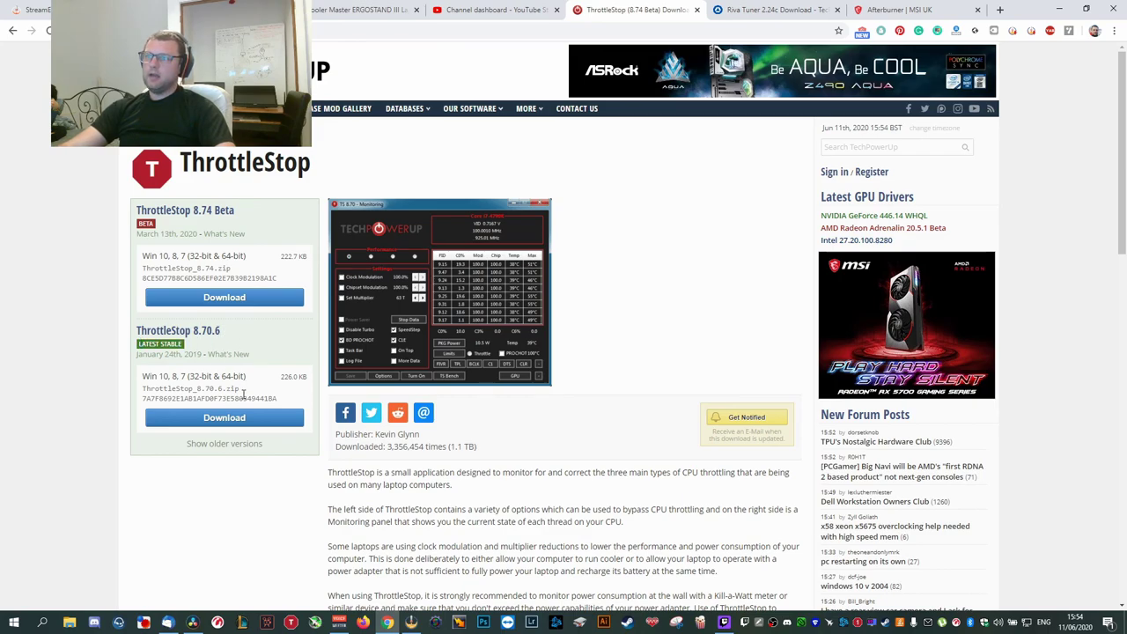
left_click(236, 421)
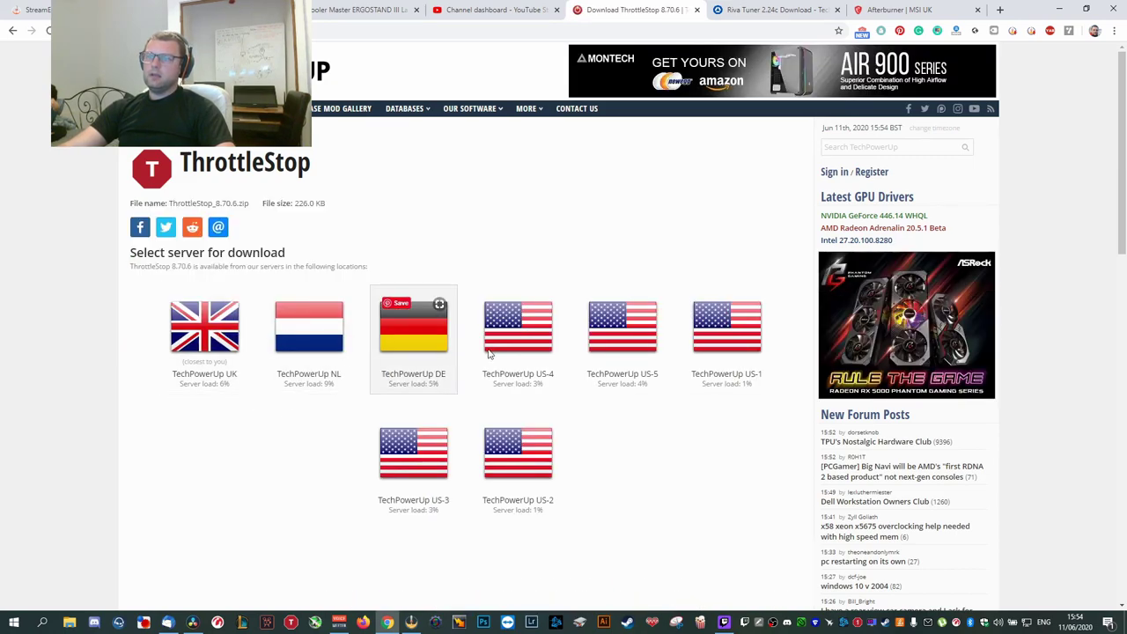
left_click(205, 361)
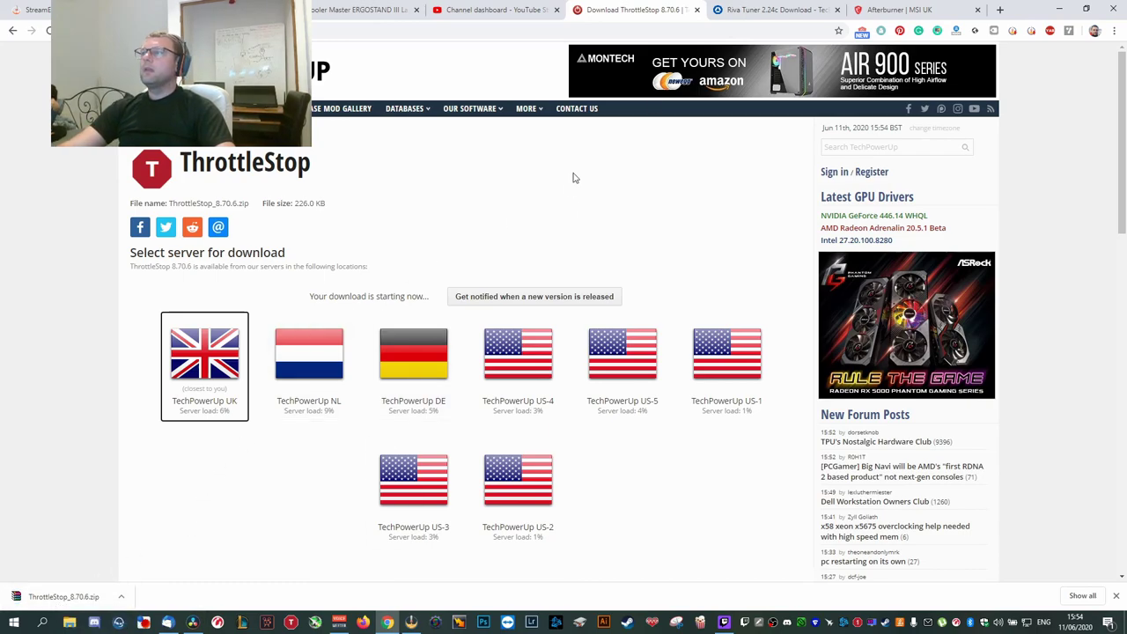
- Download Riva Tuner 2.24c from its TechSpot page
left_click(759, 9)
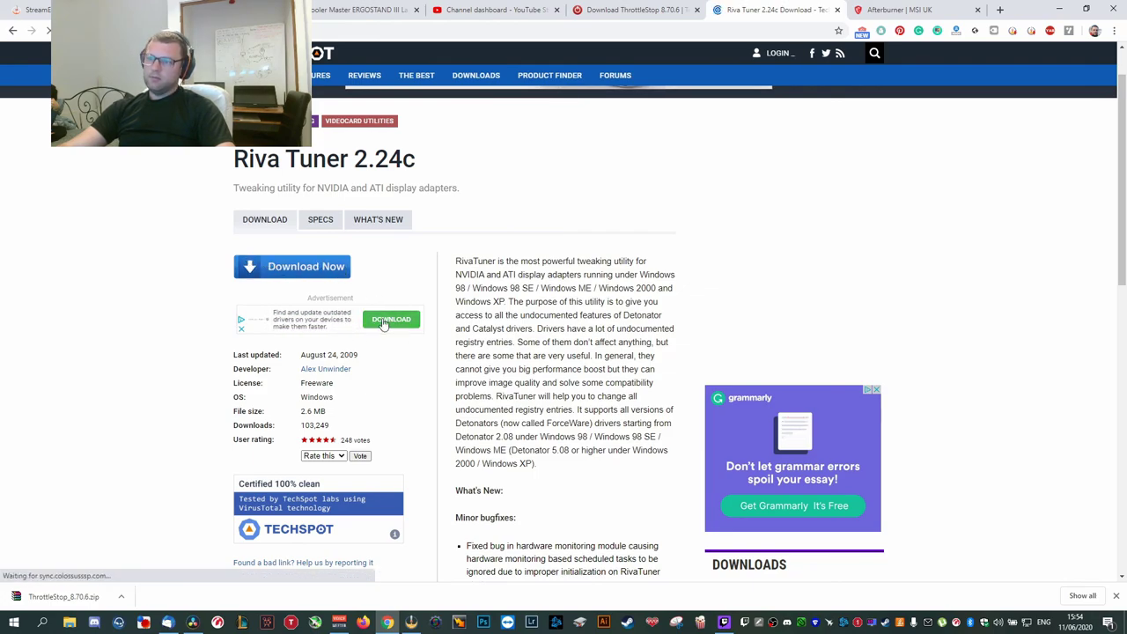
scroll(457, 384, "down", 3)
scroll(390, 417, "up", 3)
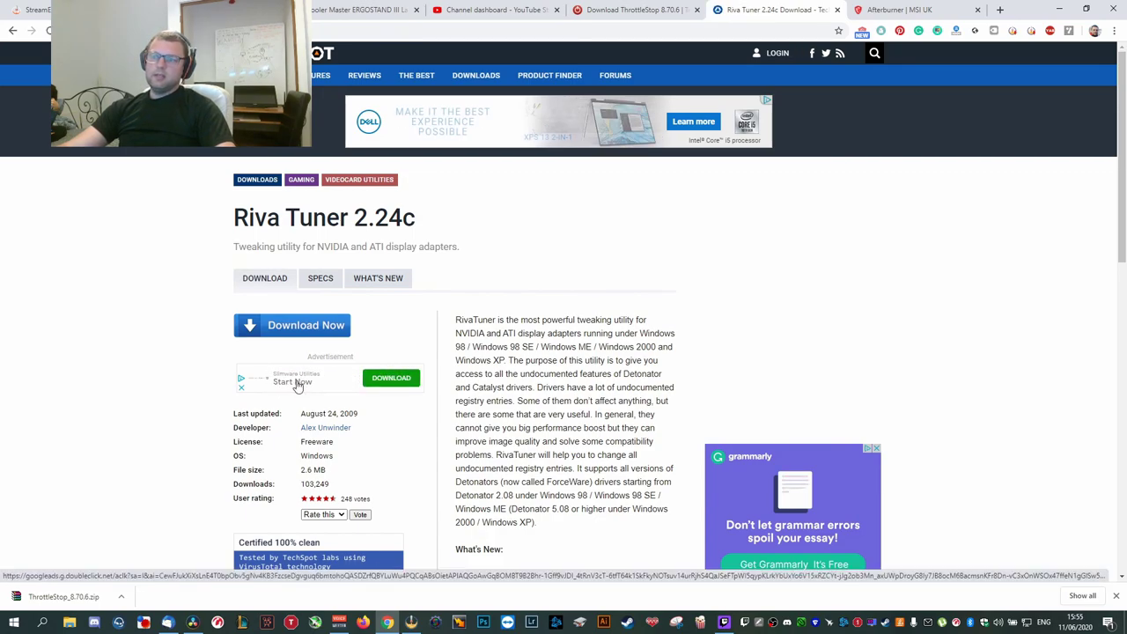
left_click(308, 325)
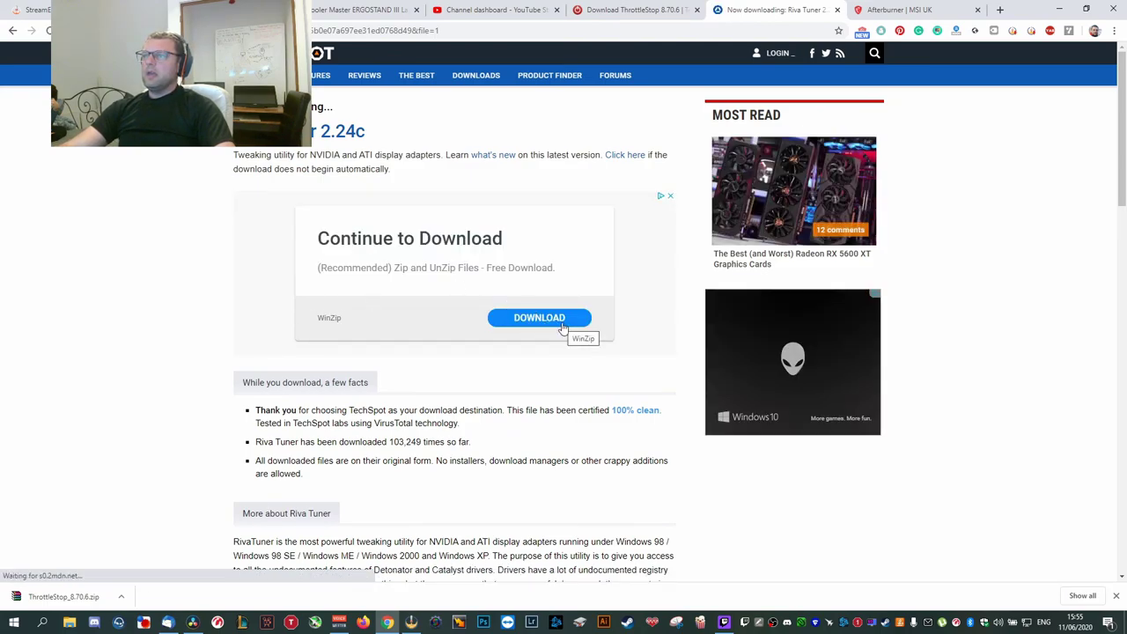
scroll(568, 322, "down", 5)
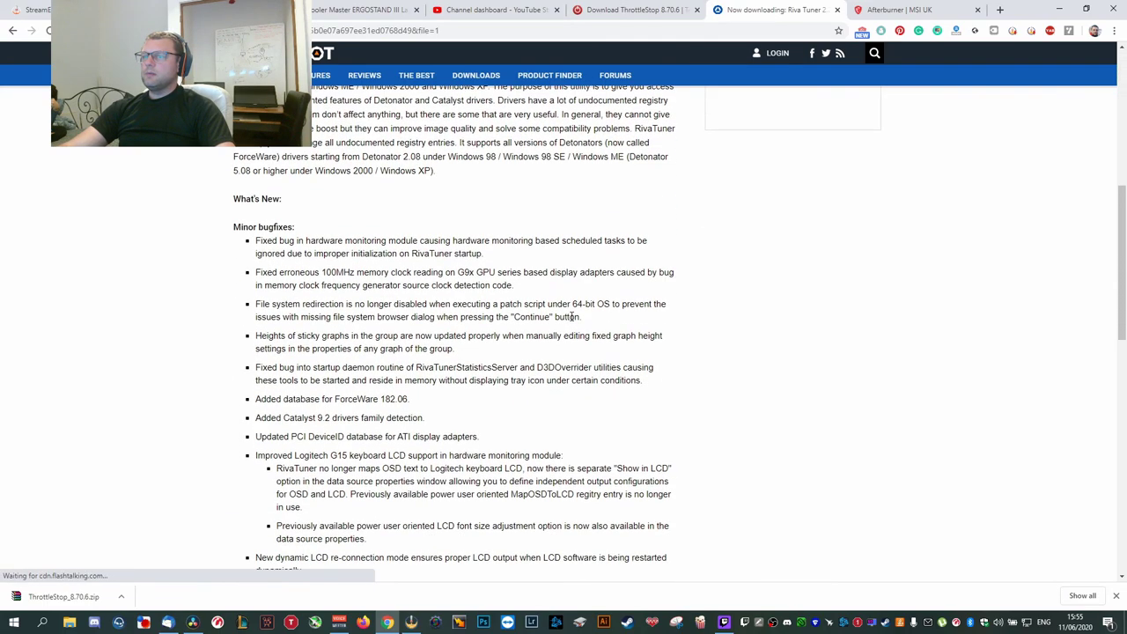
scroll(573, 315, "down", 10)
scroll(577, 315, "up", 6)
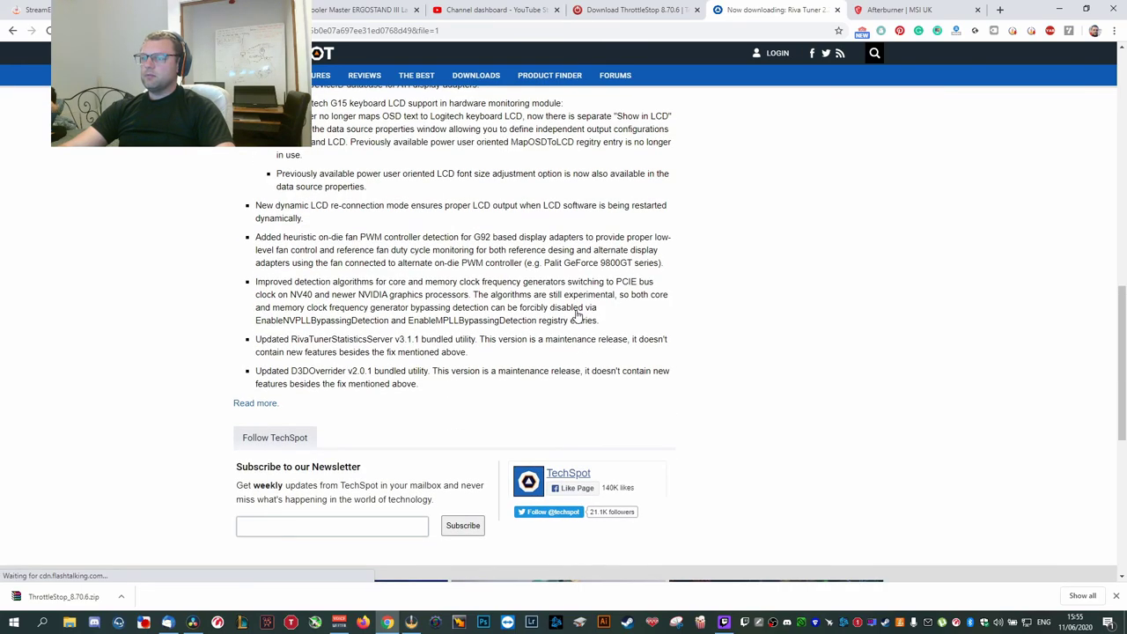
scroll(576, 315, "up", 9)
left_click(541, 321)
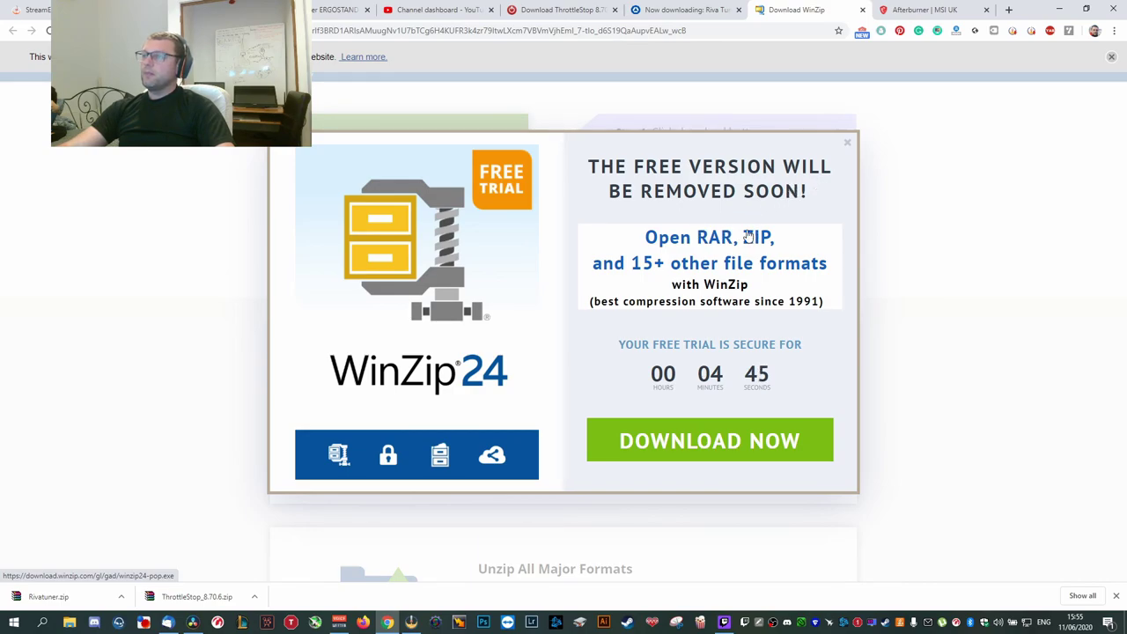
left_click(847, 142)
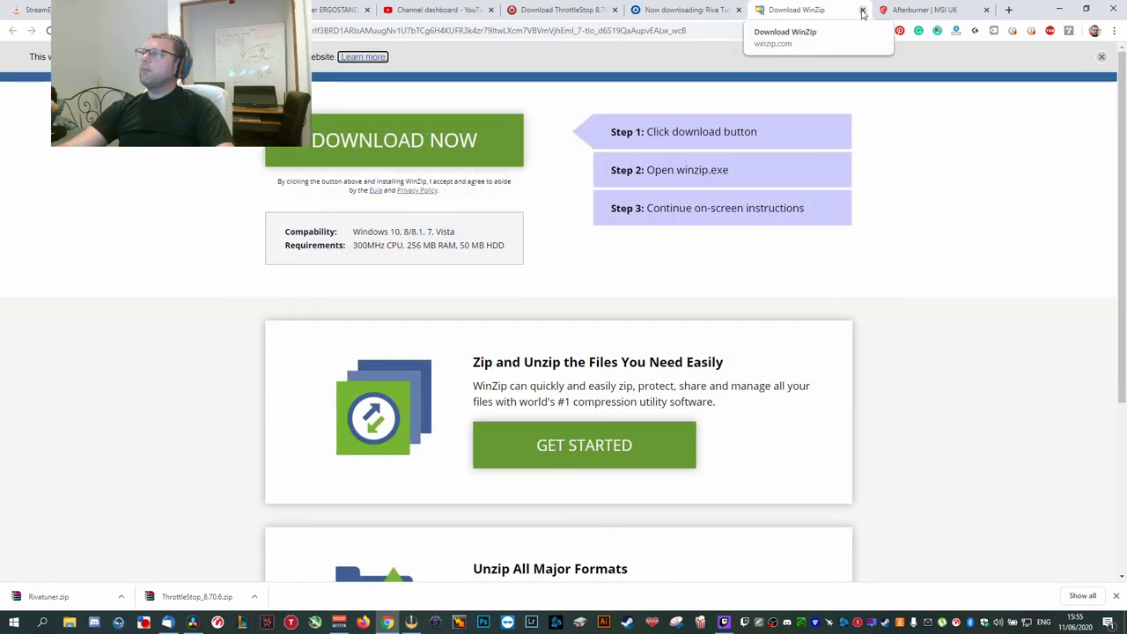
- Switch to the MSI Afterburner page and review its feature descriptions, from overclocking tools to the mobile app
left_click(924, 9)
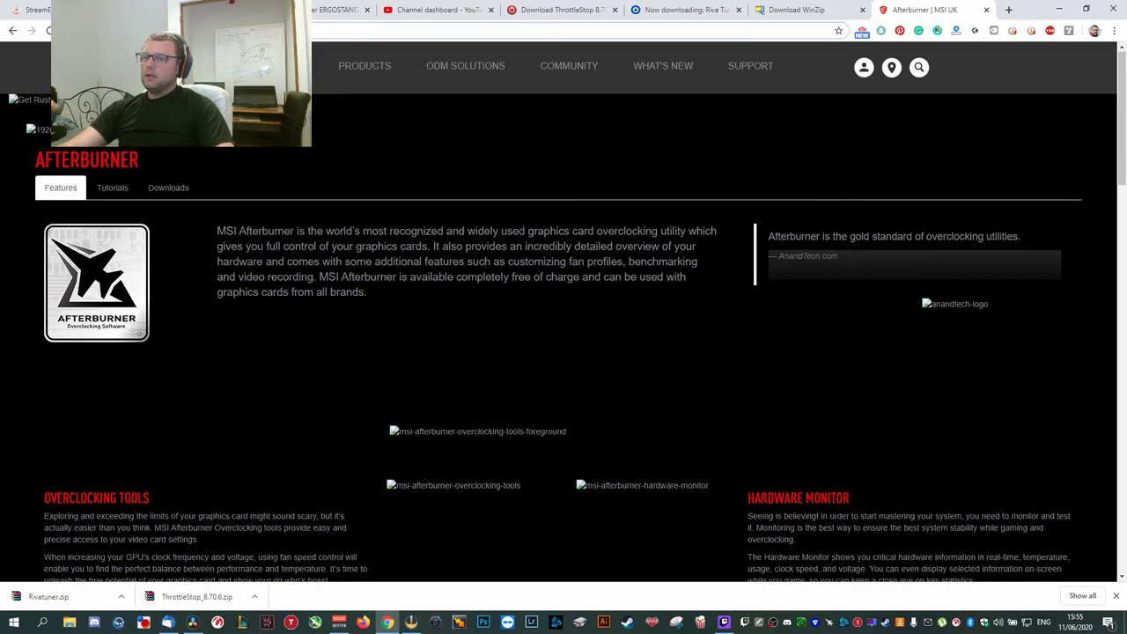
scroll(541, 259, "down", 15)
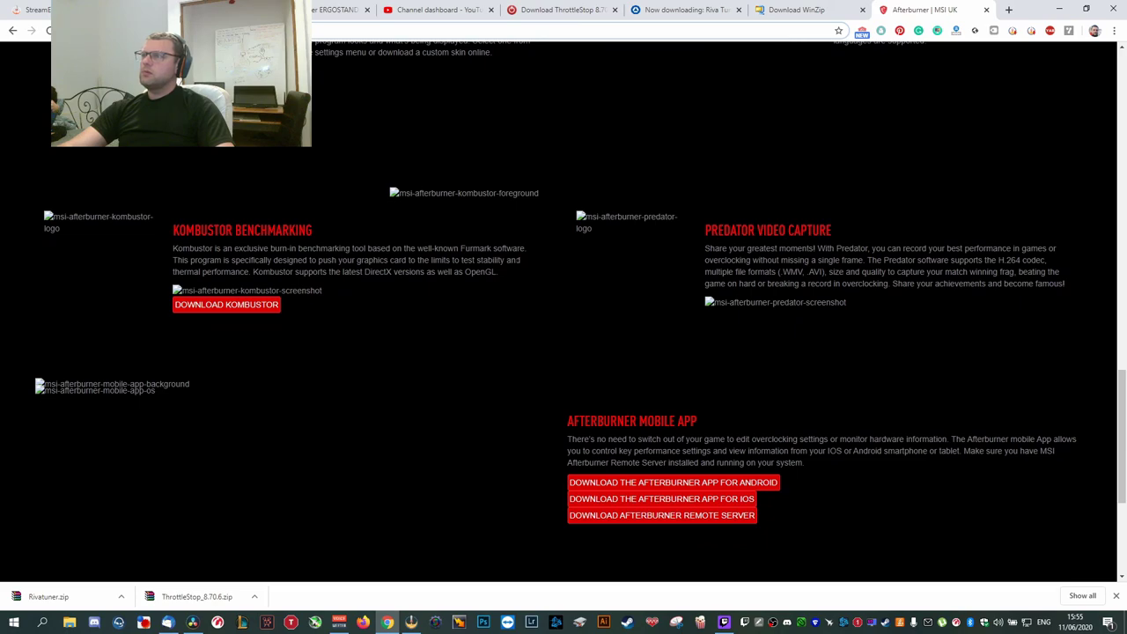
scroll(500, 258, "down", 3)
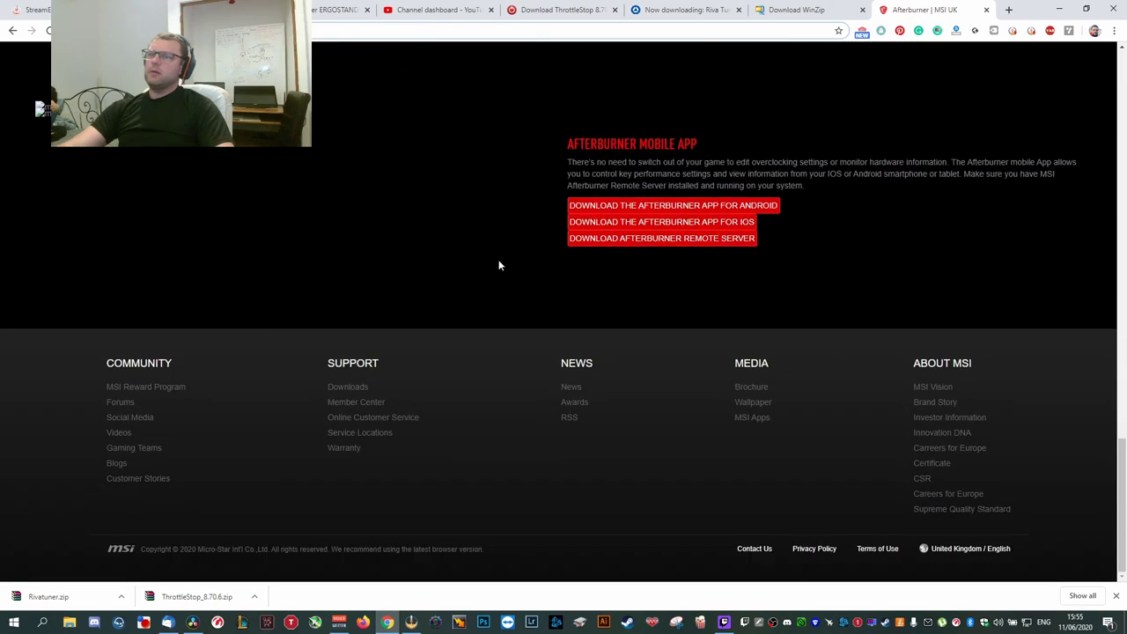
scroll(482, 257, "up", 4)
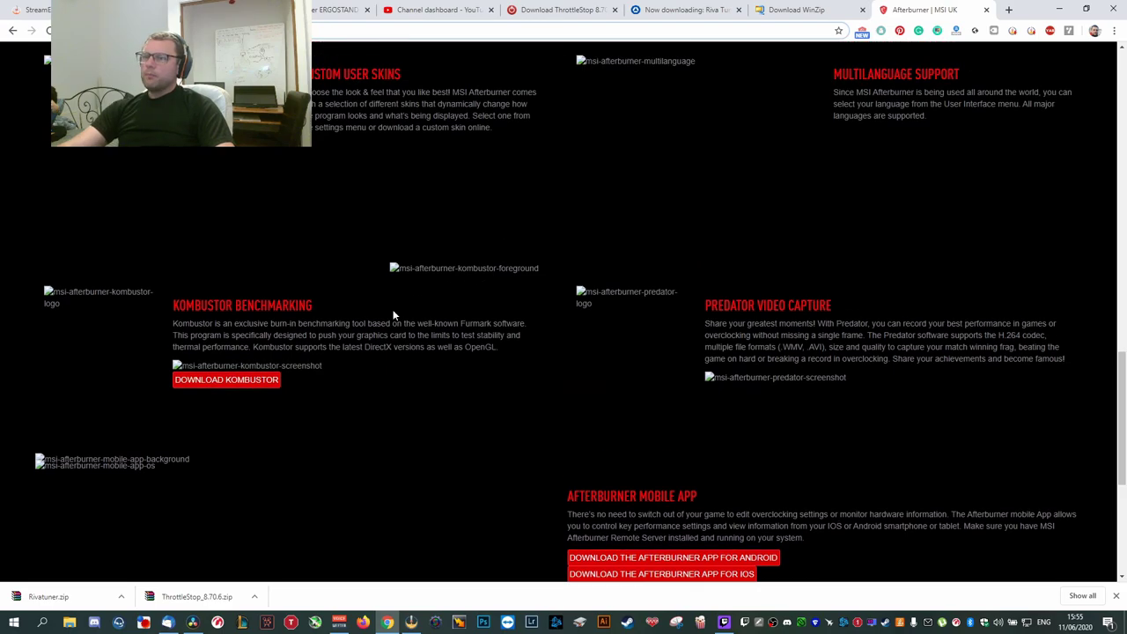
scroll(352, 305, "up", 10)
scroll(352, 306, "up", 4)
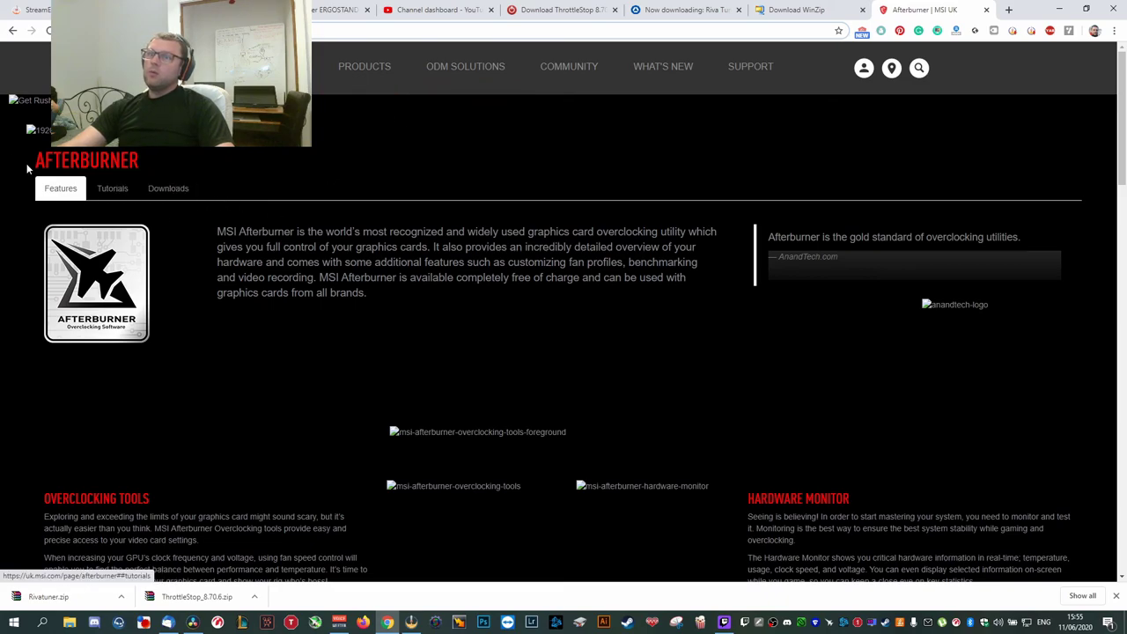
double_click(161, 162)
scroll(428, 212, "down", 5)
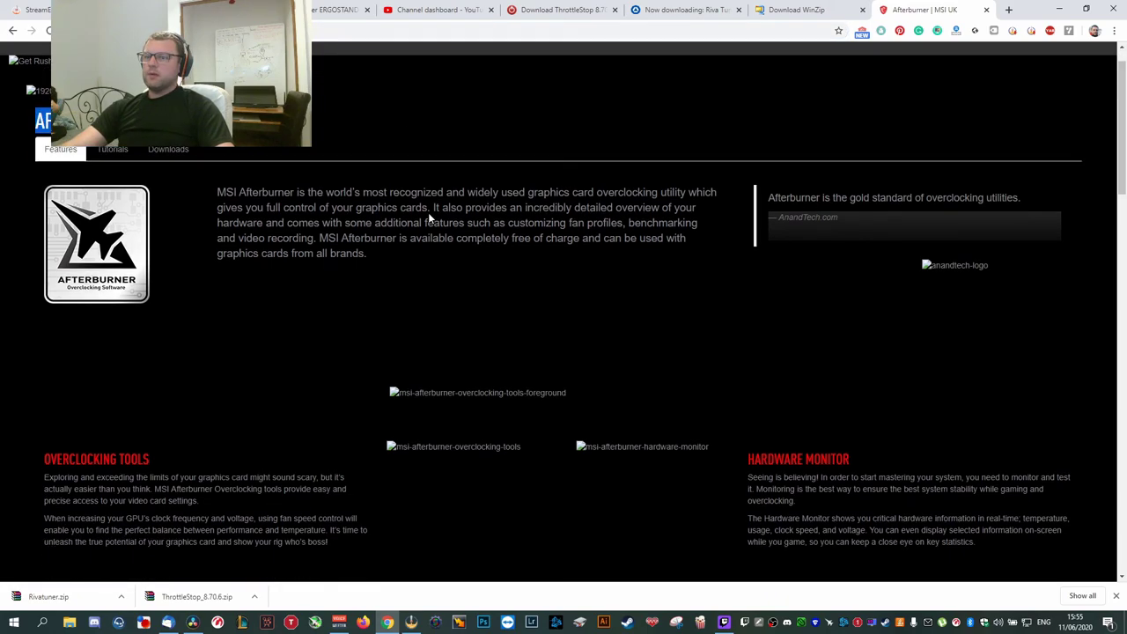
scroll(432, 446, "down", 9)
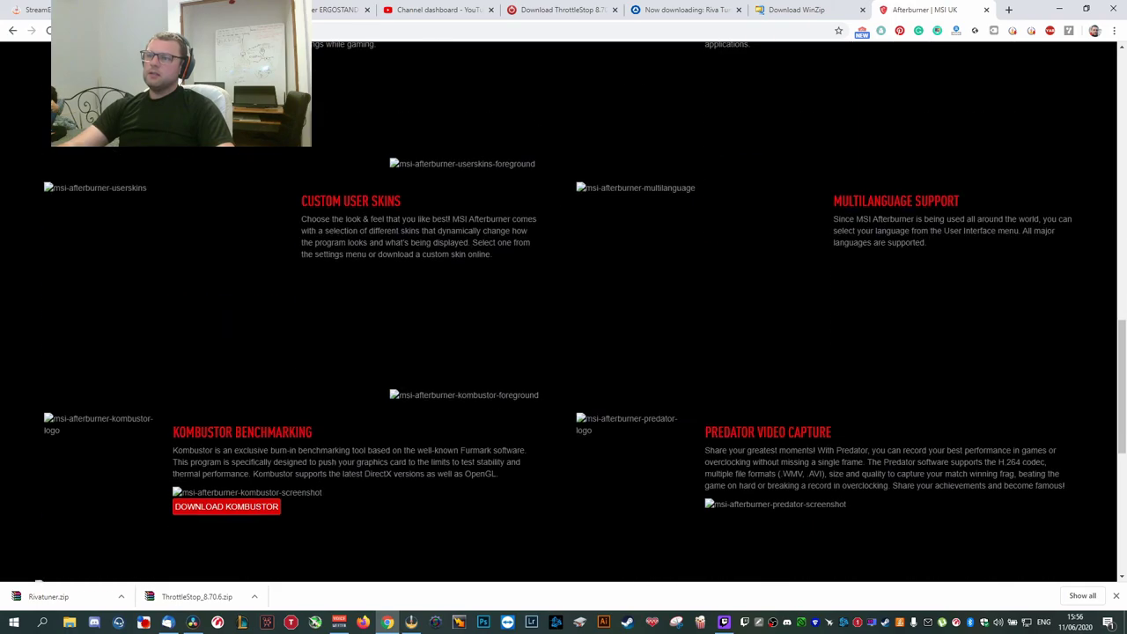
scroll(496, 439, "down", 5)
scroll(507, 414, "up", 5)
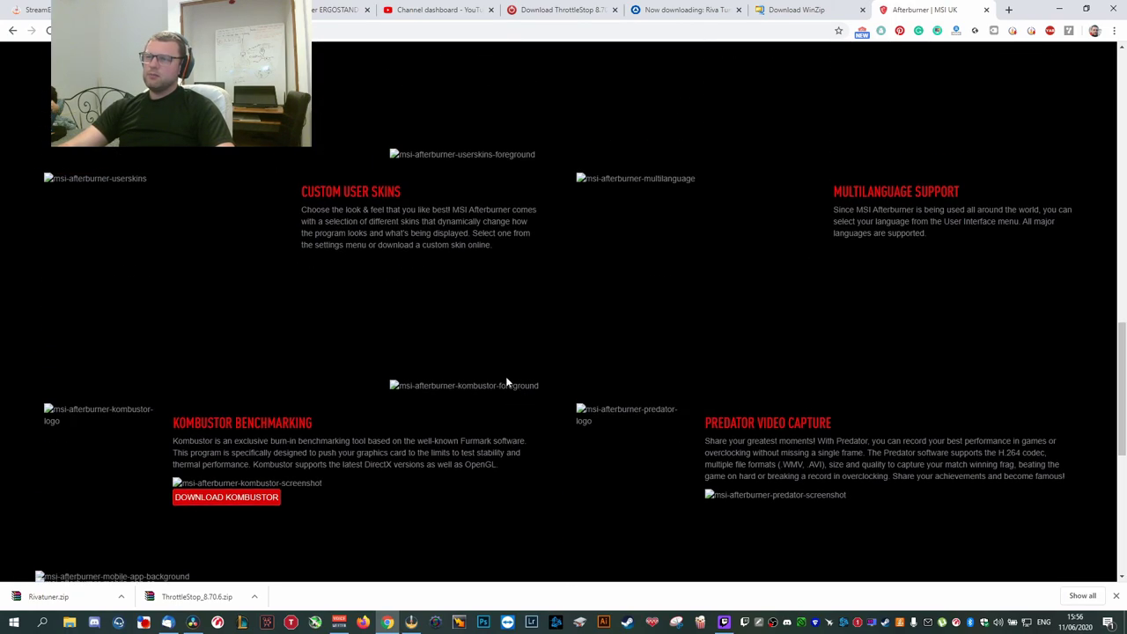
scroll(517, 386, "up", 6)
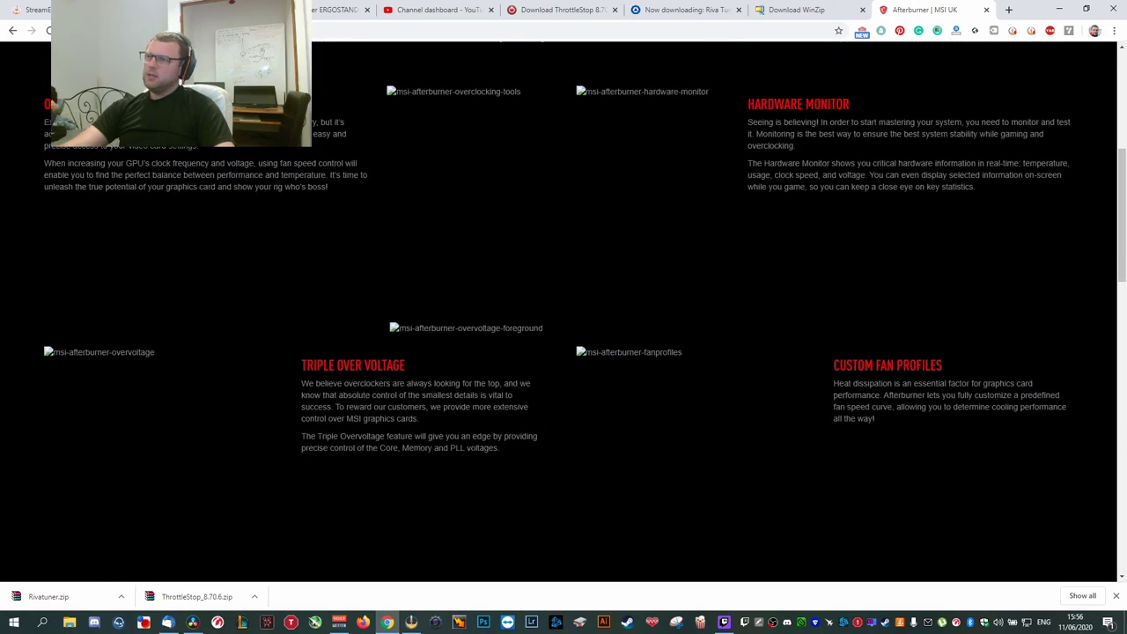
scroll(497, 370, "up", 3)
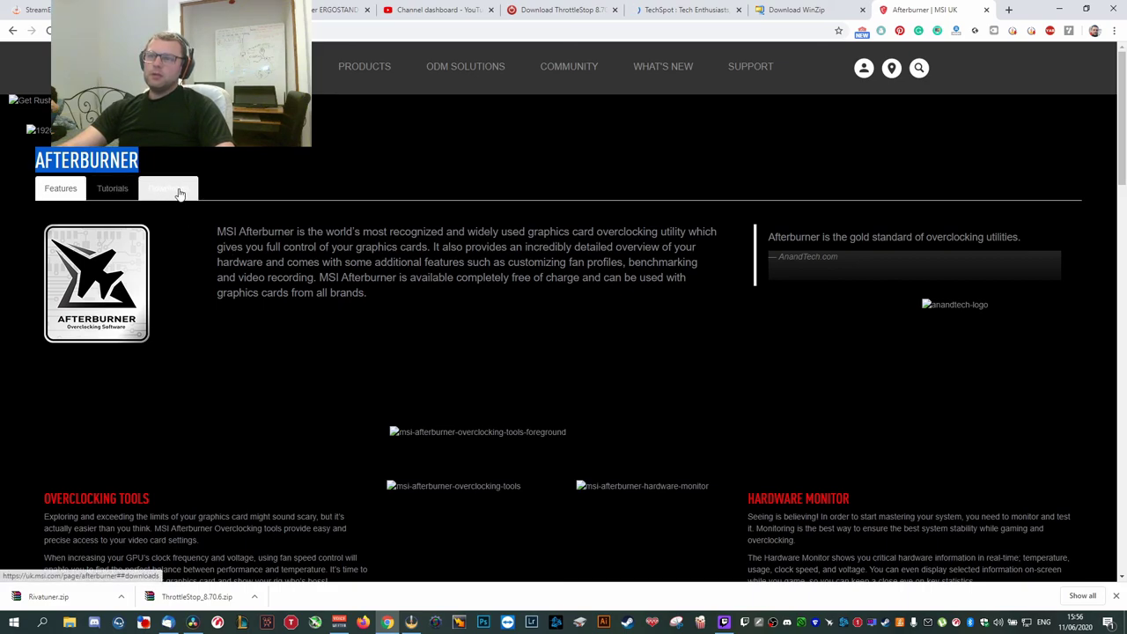
- Download the latest MSI Afterburner setup archive from the product page's Downloads section
left_click(99, 190)
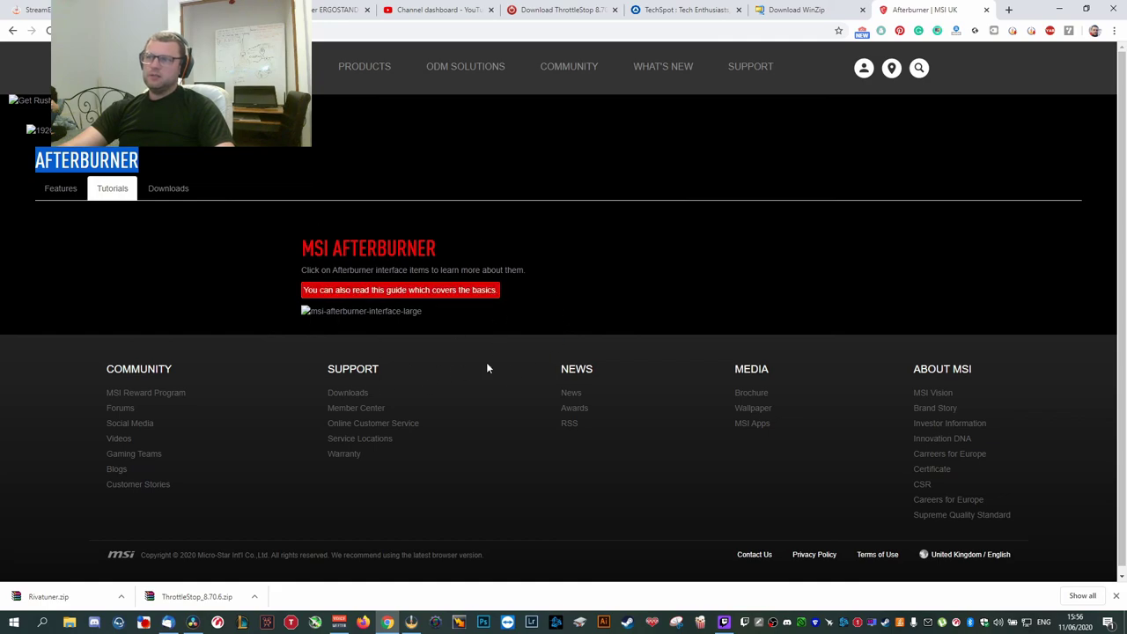
left_click(172, 193)
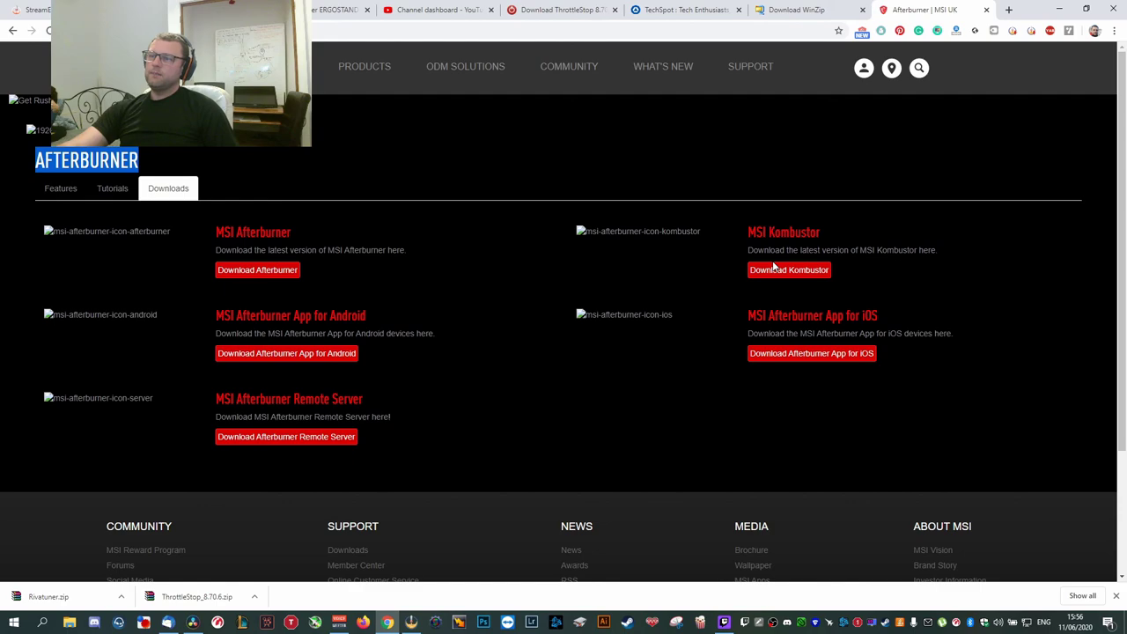
left_click(828, 621)
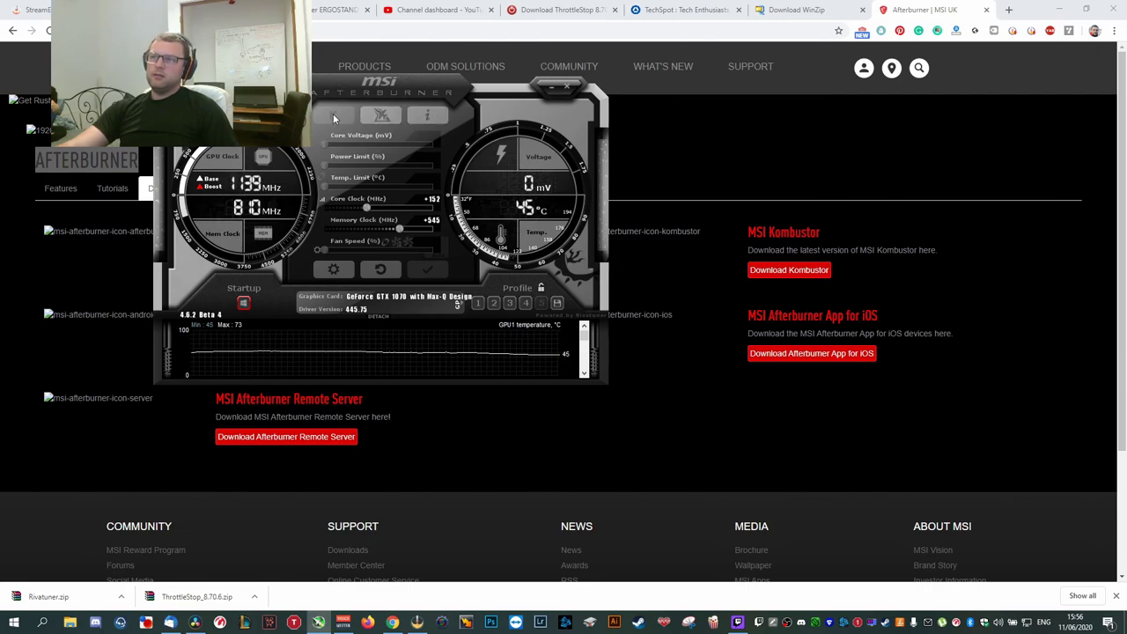
left_click(543, 88)
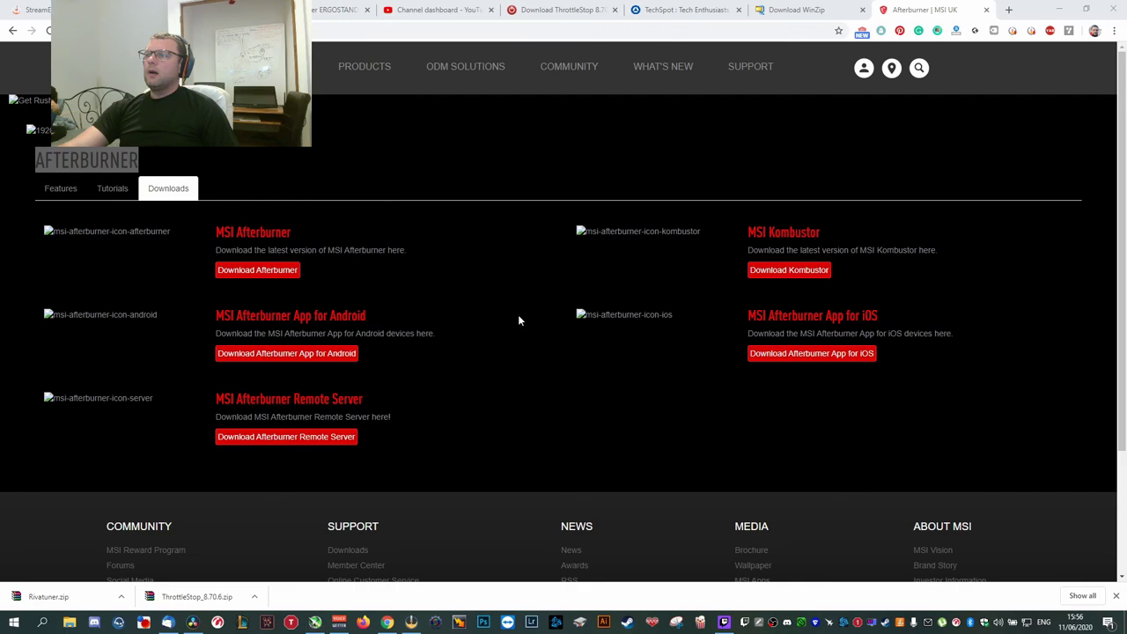
left_click(266, 272)
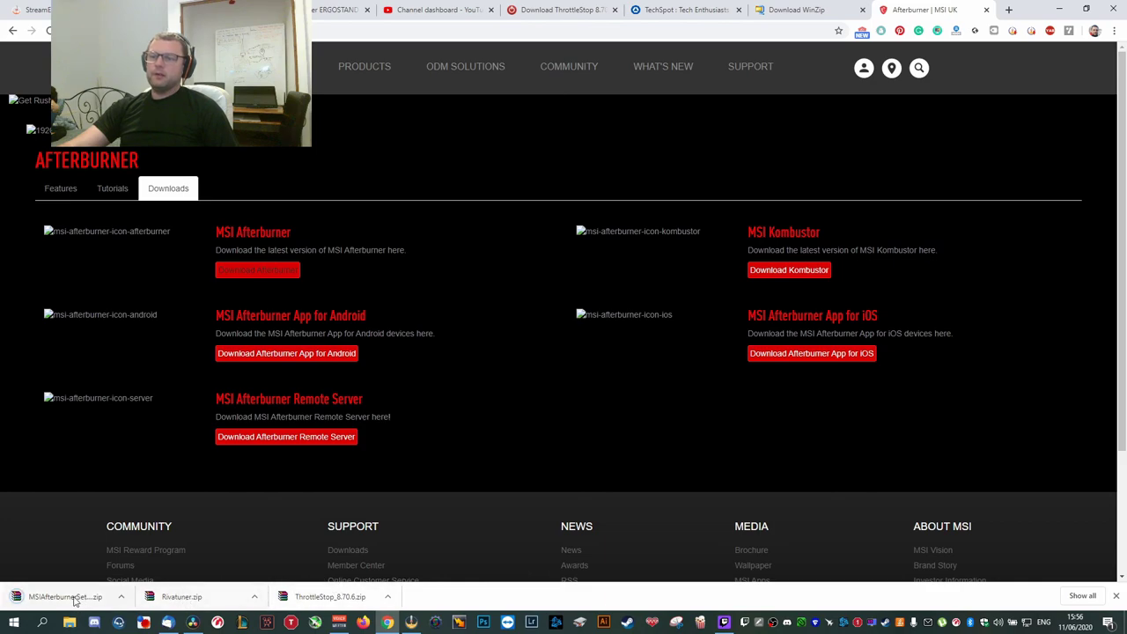
left_click(17, 597)
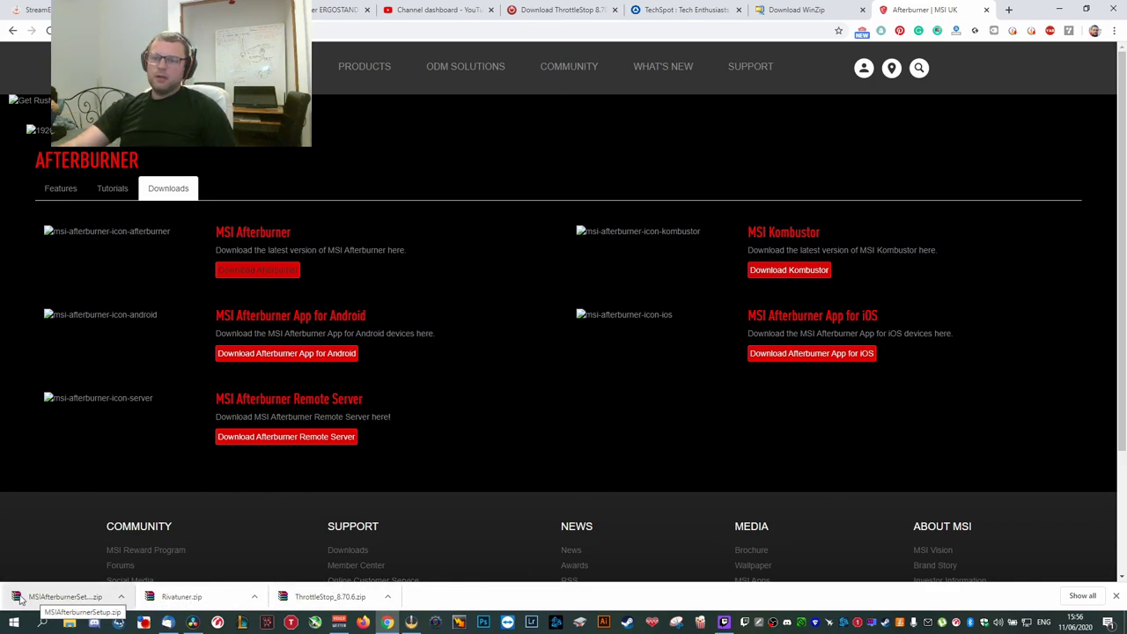
- Search Google for "rarlab download" in a new tab and open the RARLAB WinRAR website
left_click(1009, 10)
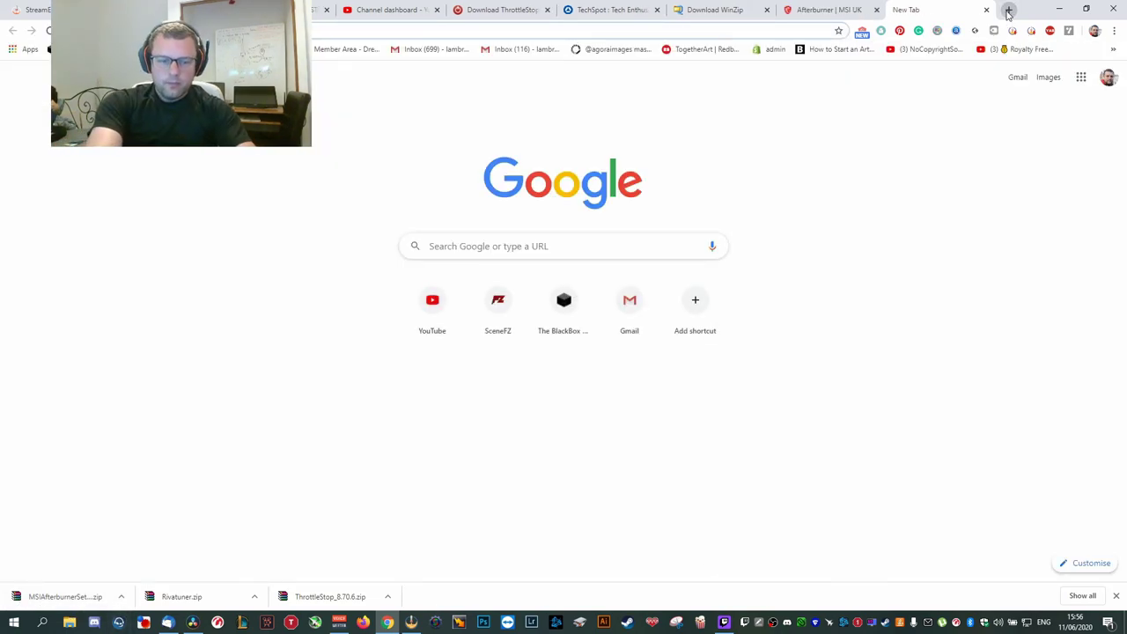
type("rarlab download")
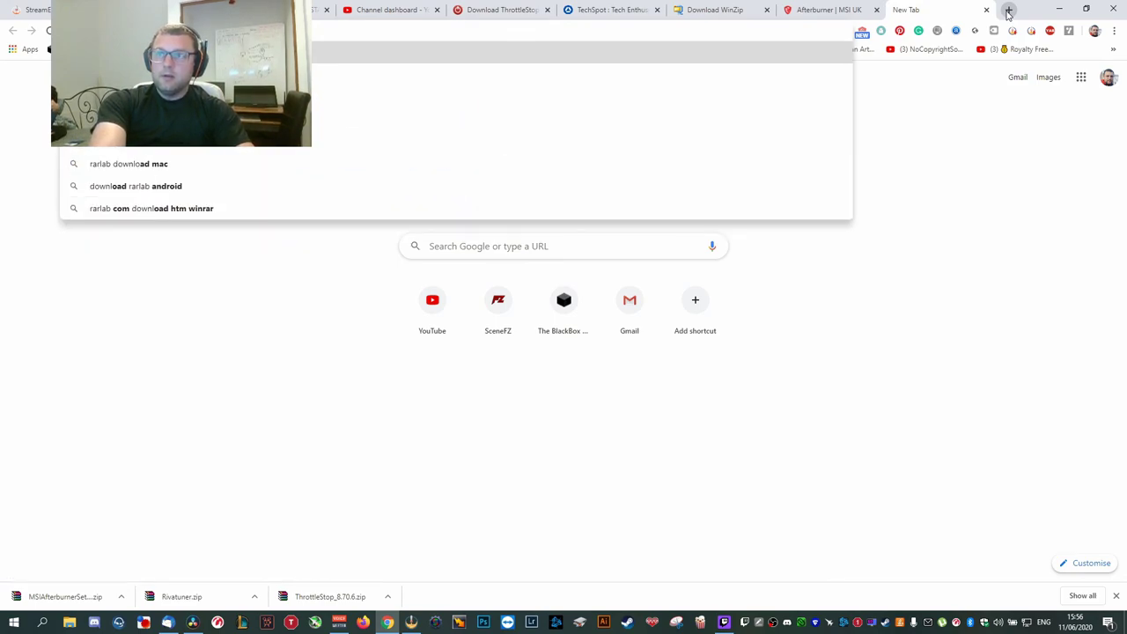
key("Return")
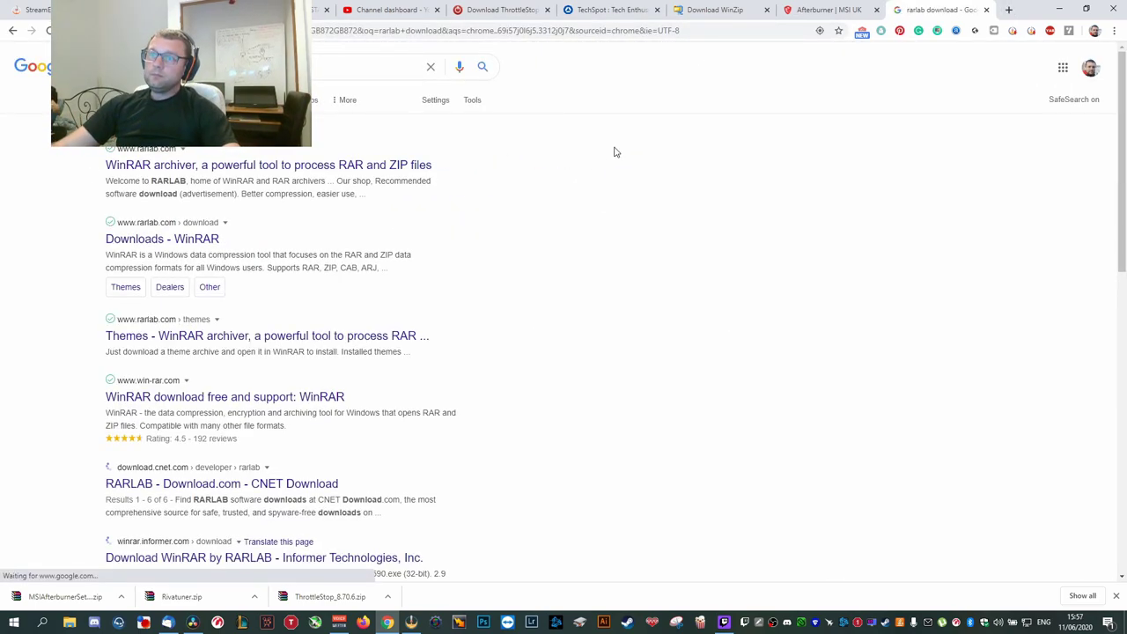
left_click(181, 167)
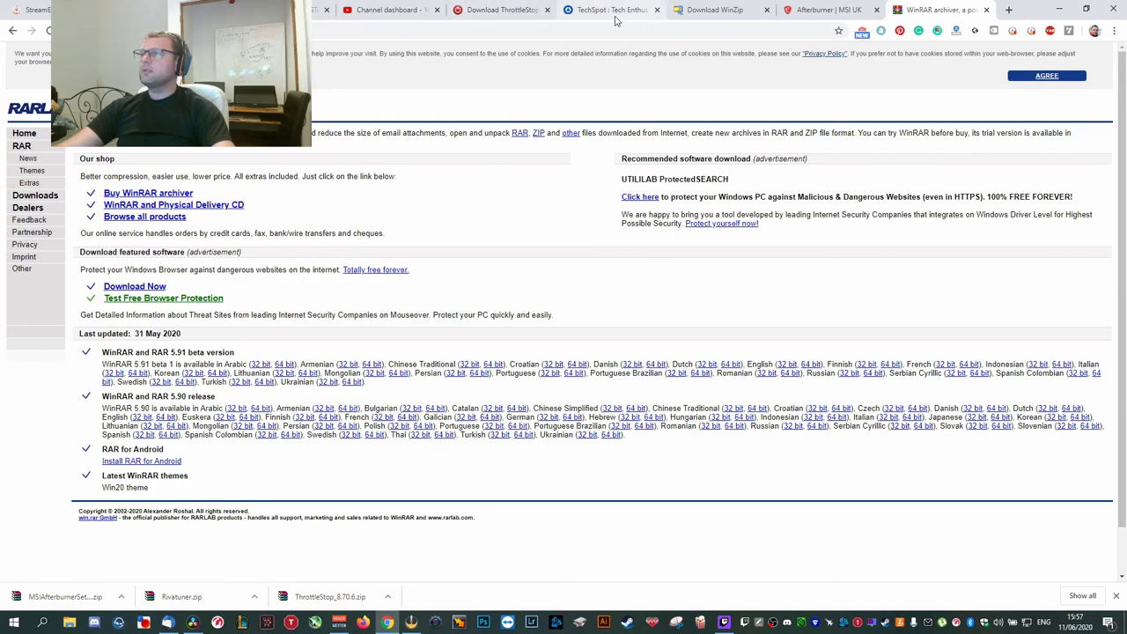
- Place the cooling pad tab directly before the ThrottleStop tab and close the Download WinZip tab
left_click_drag(290, 10, 414, 12)
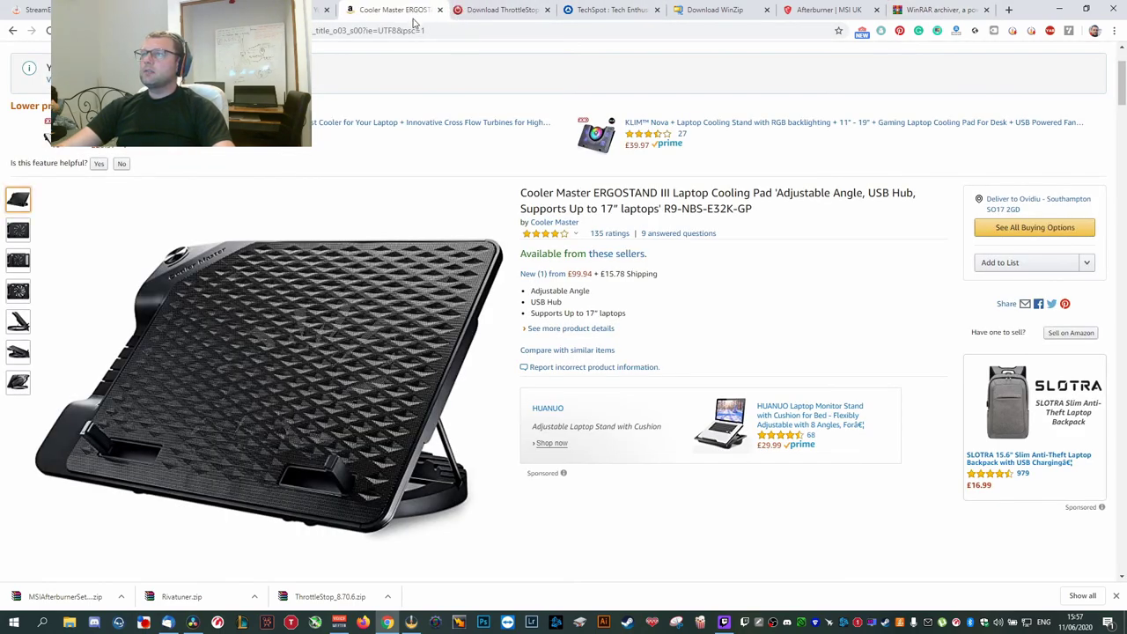
left_click(767, 10)
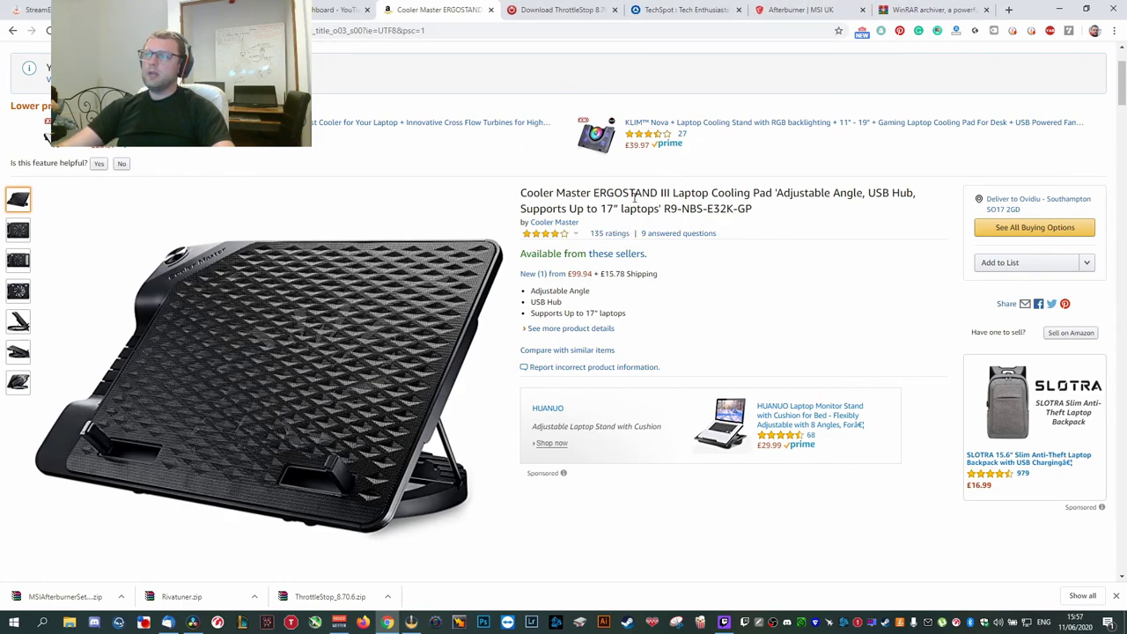
- Minimise the browser to reveal DaVinci Resolve and play the timeline's game footage from the playhead
left_click(1059, 9)
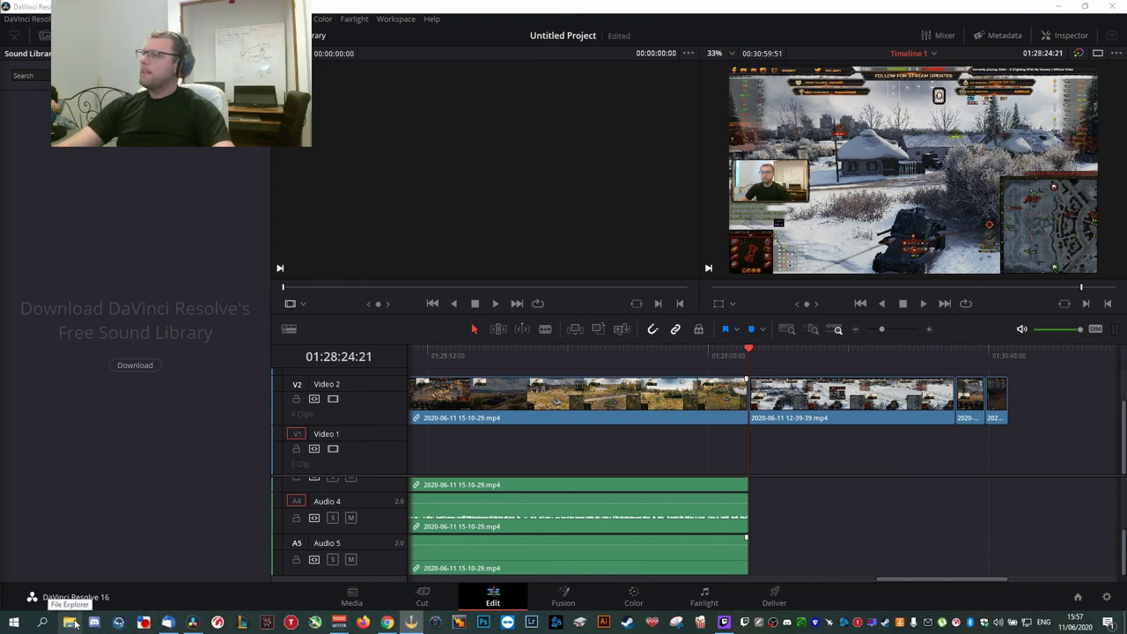
left_click(923, 302)
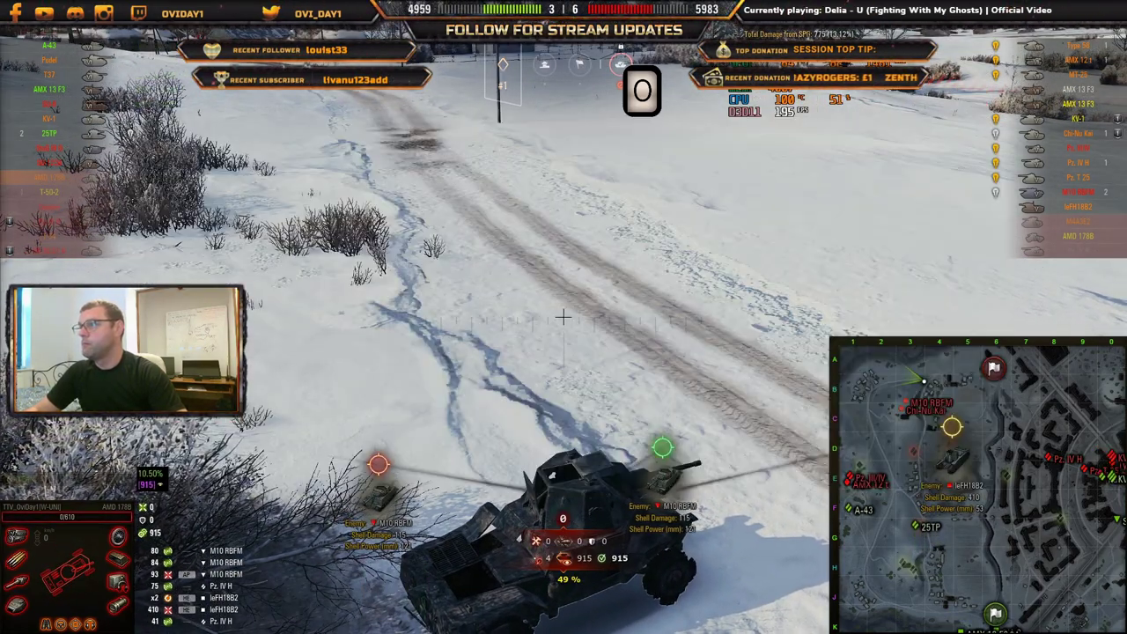
- Bring up MSI Afterburner over the game, apply profile 3 with Core Clock +152 and Memory Clock +545, and return to the game
key("super")
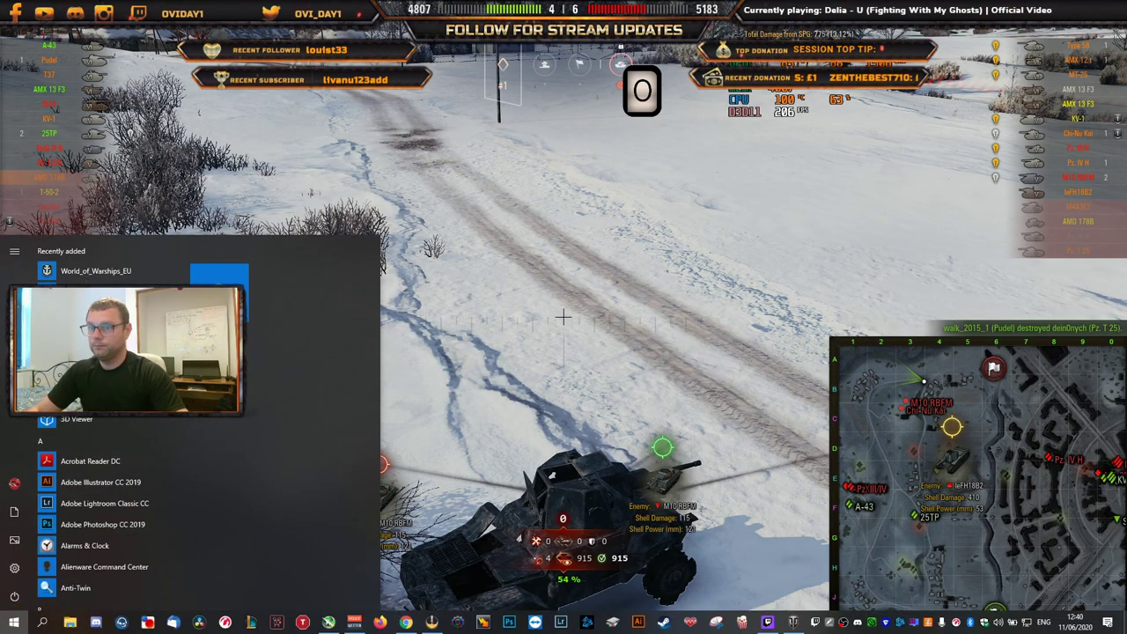
left_click(329, 623)
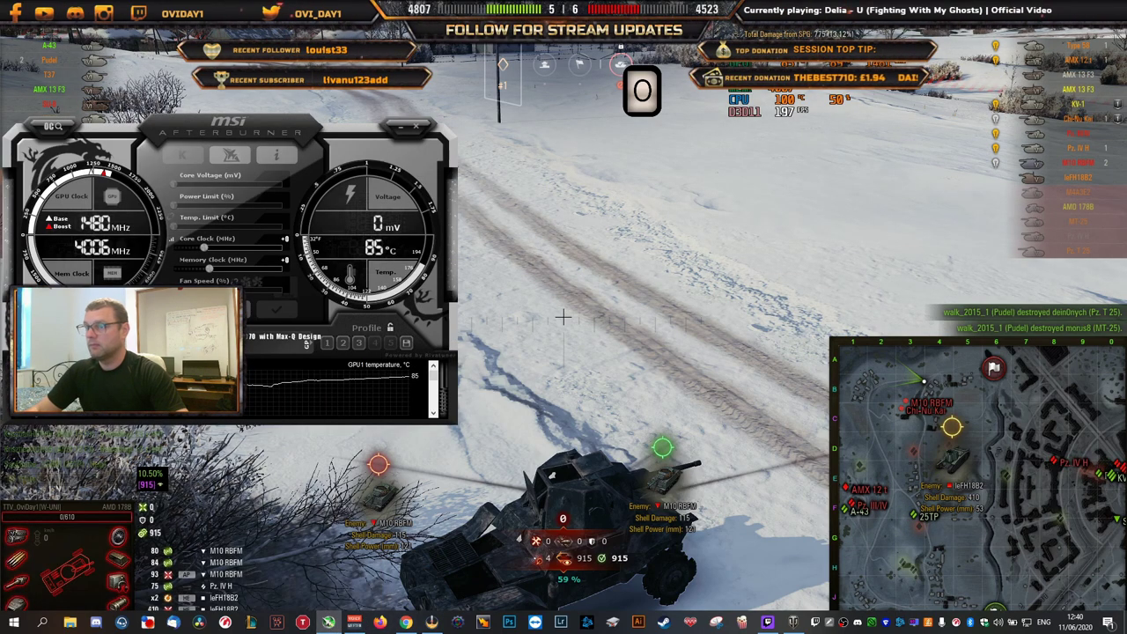
left_click(358, 342)
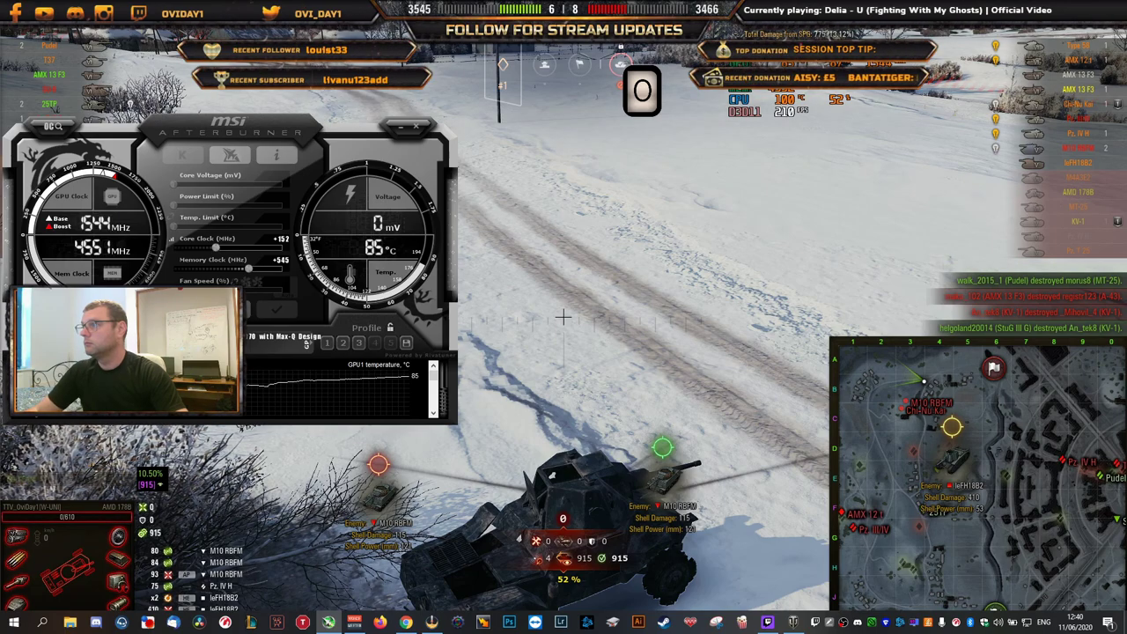
key("alt+Tab")
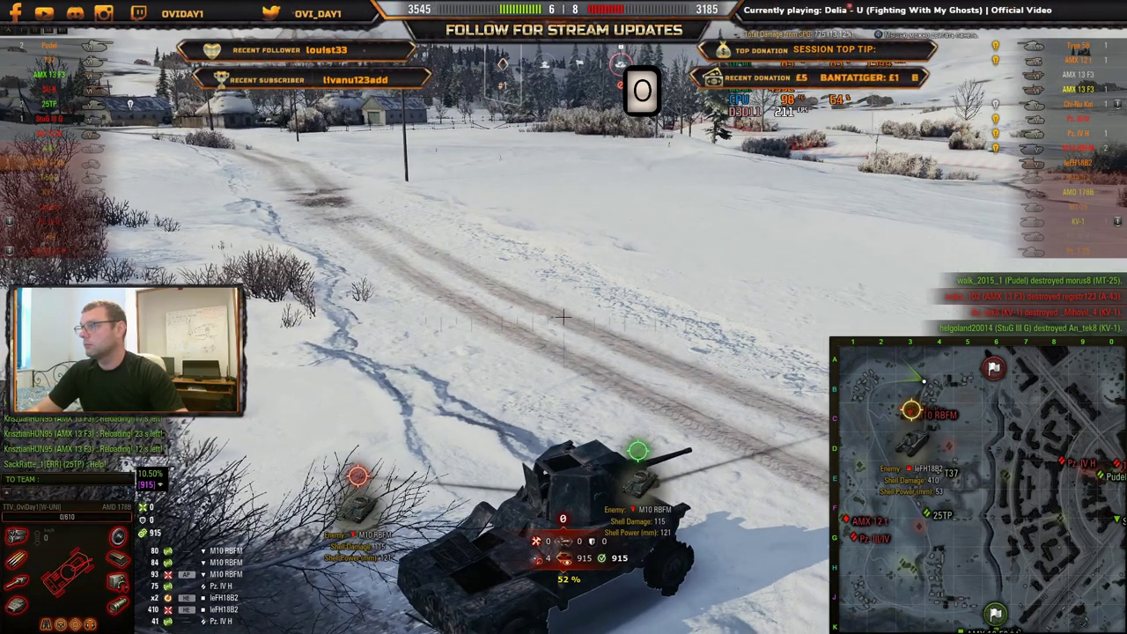